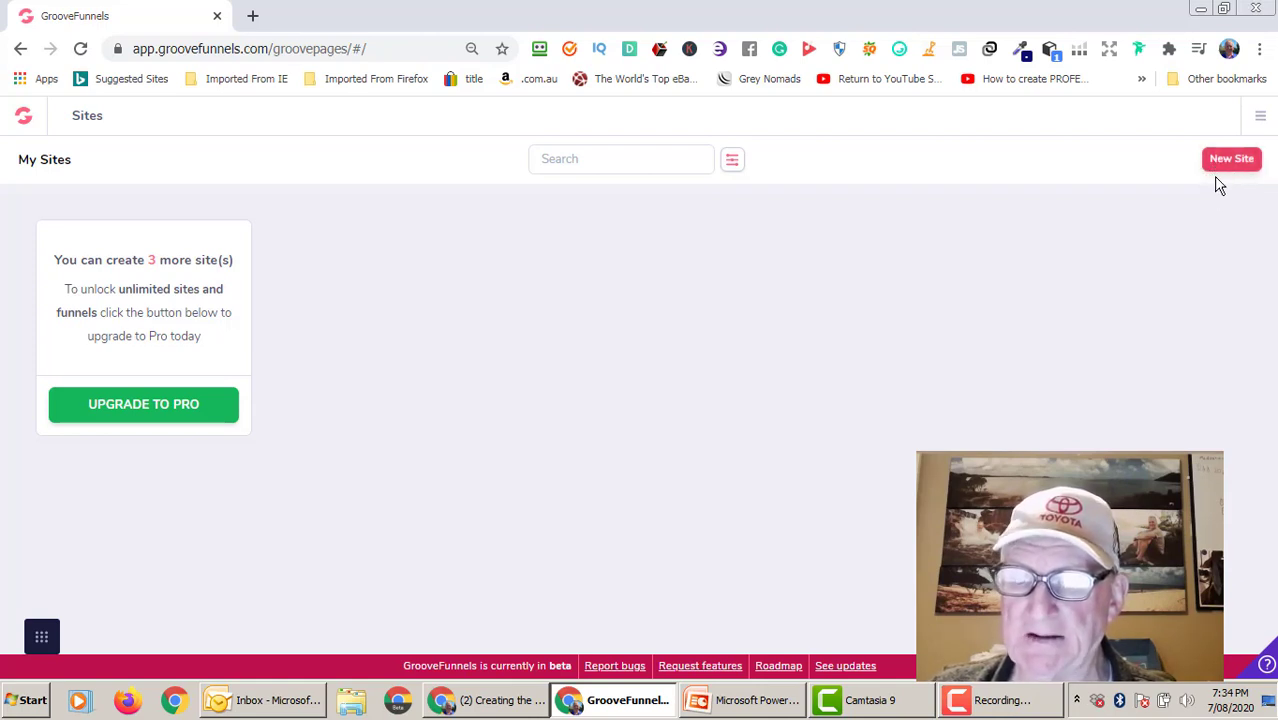
# Create a new site from the blank template and open its site settings.
pyautogui.click(1261, 119)
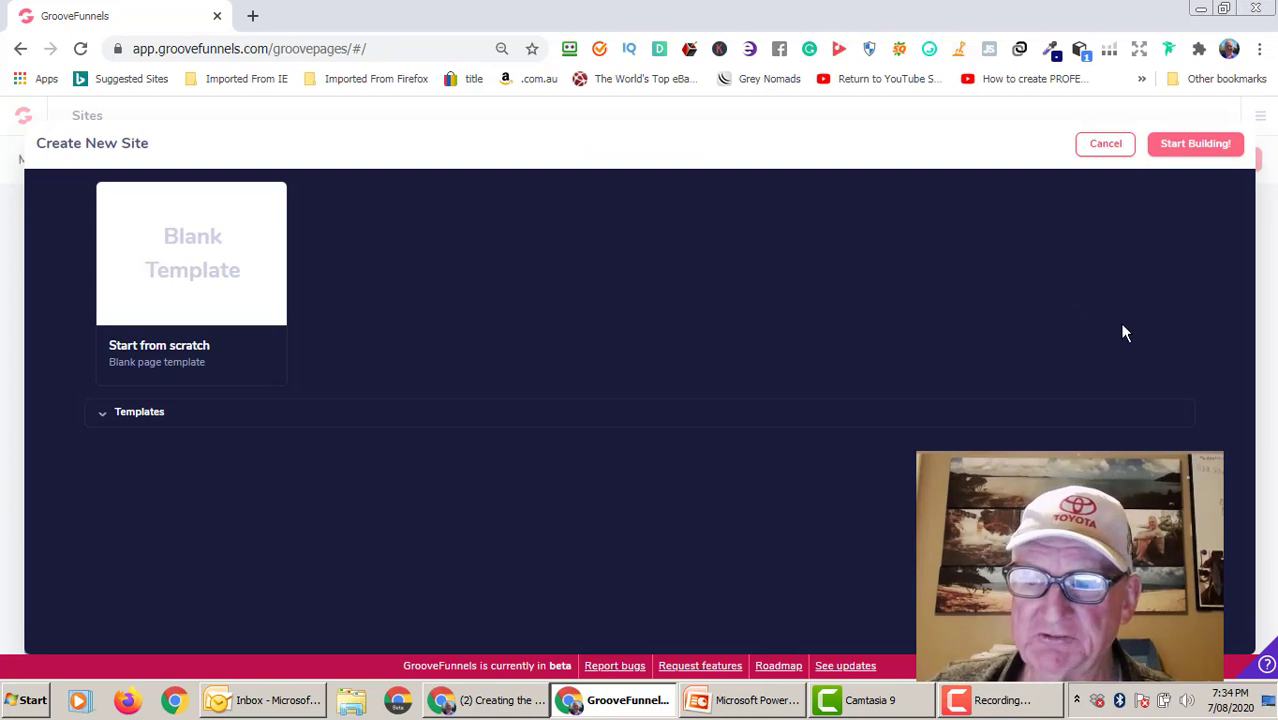
pyautogui.click(1230, 153)
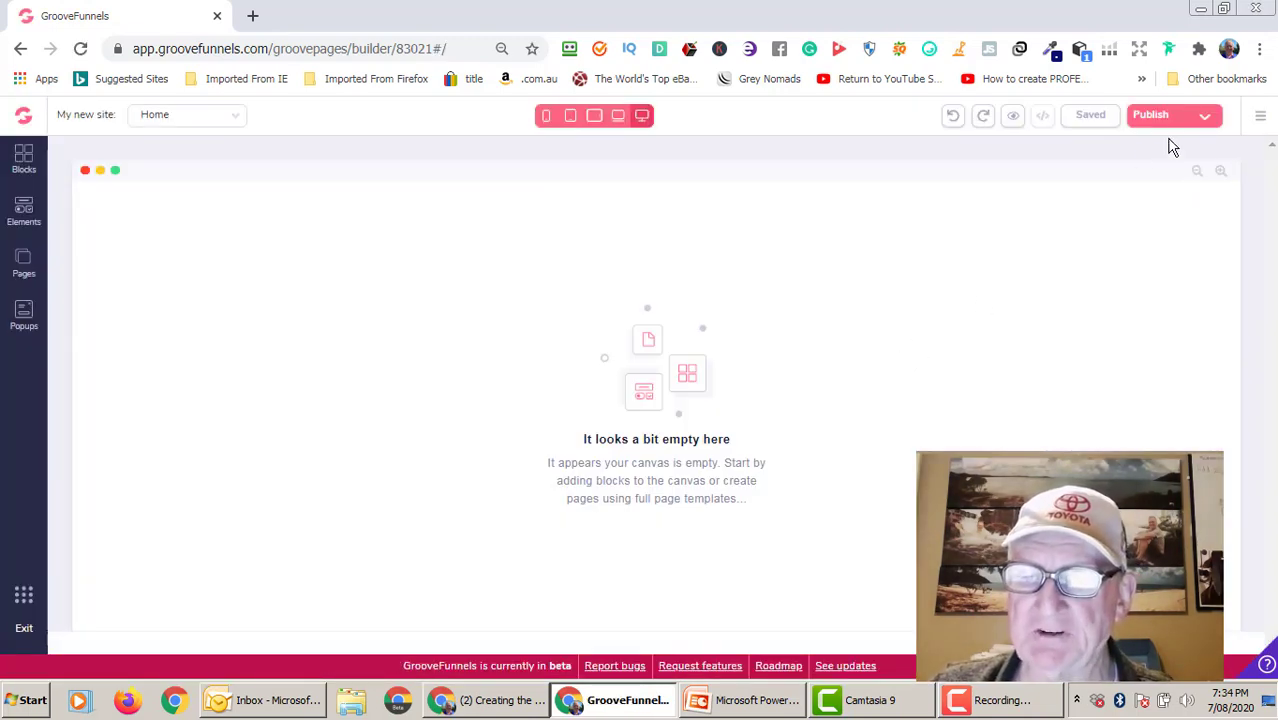
pyautogui.click(1261, 119)
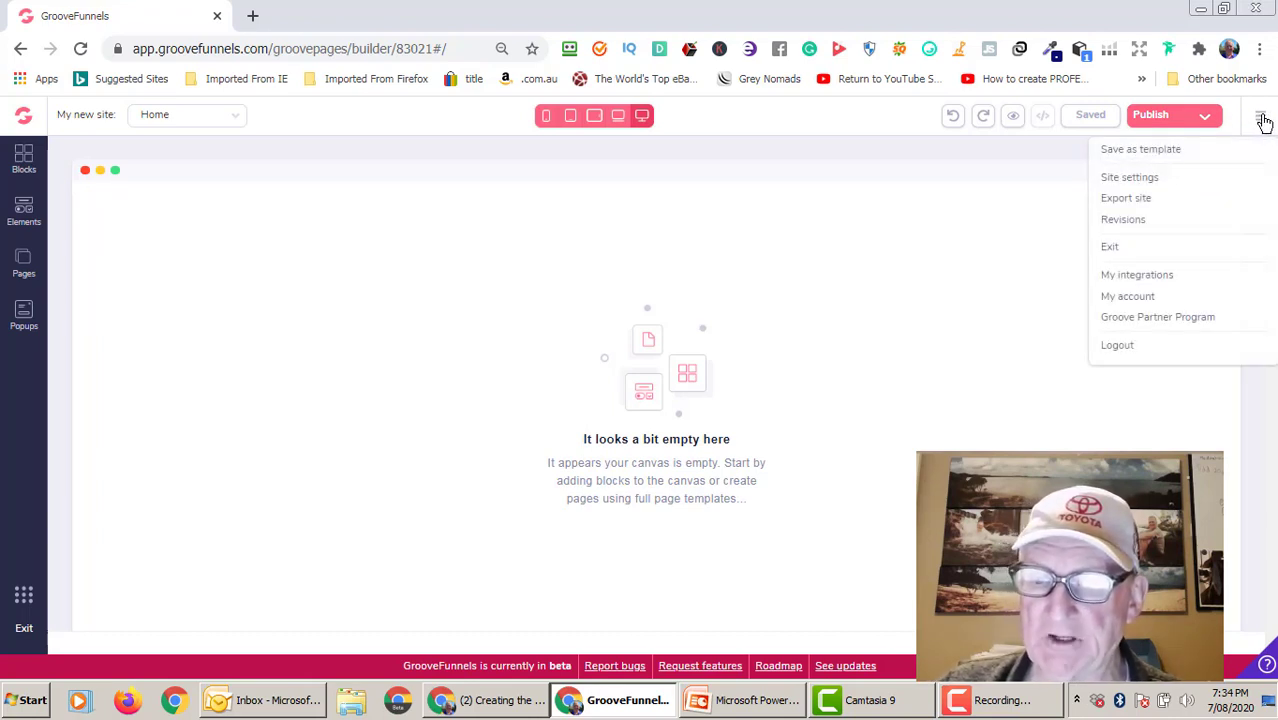
pyautogui.click(1146, 180)
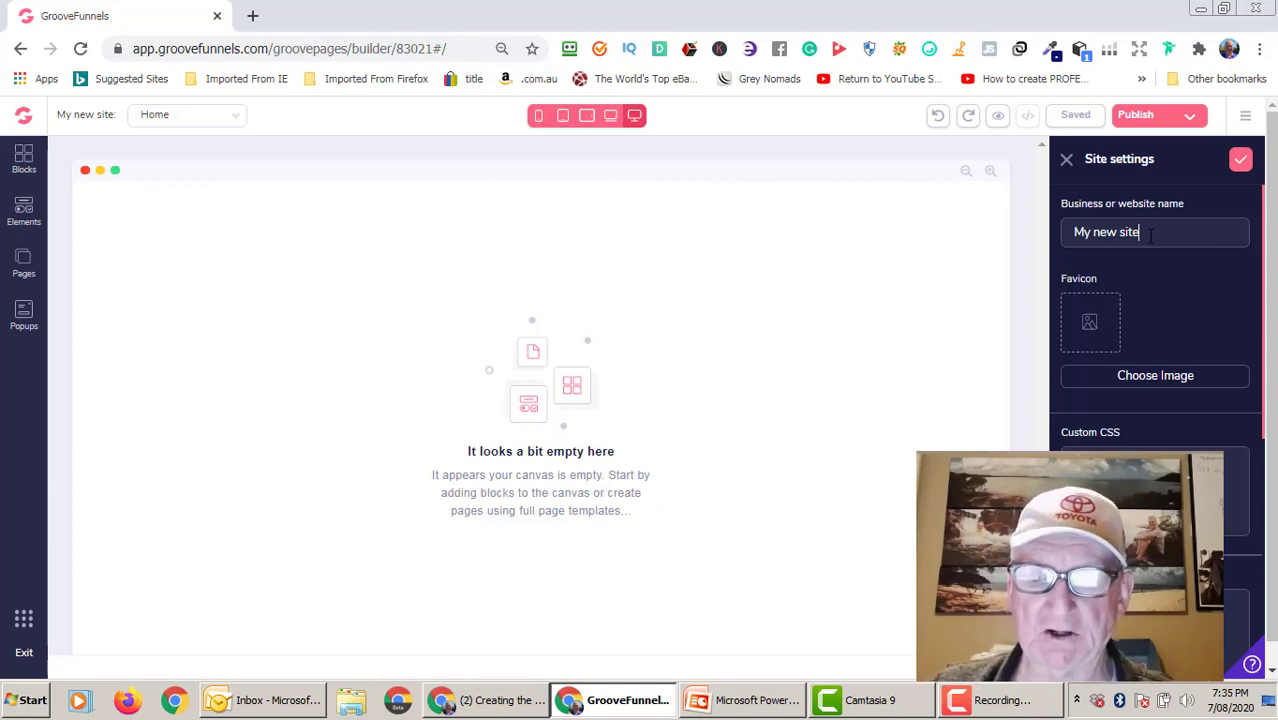
# Examine the site settings for the website name, favicon, custom CSS and code includes.
pyautogui.moveTo(1150, 233); pyautogui.dragTo(1045, 242)
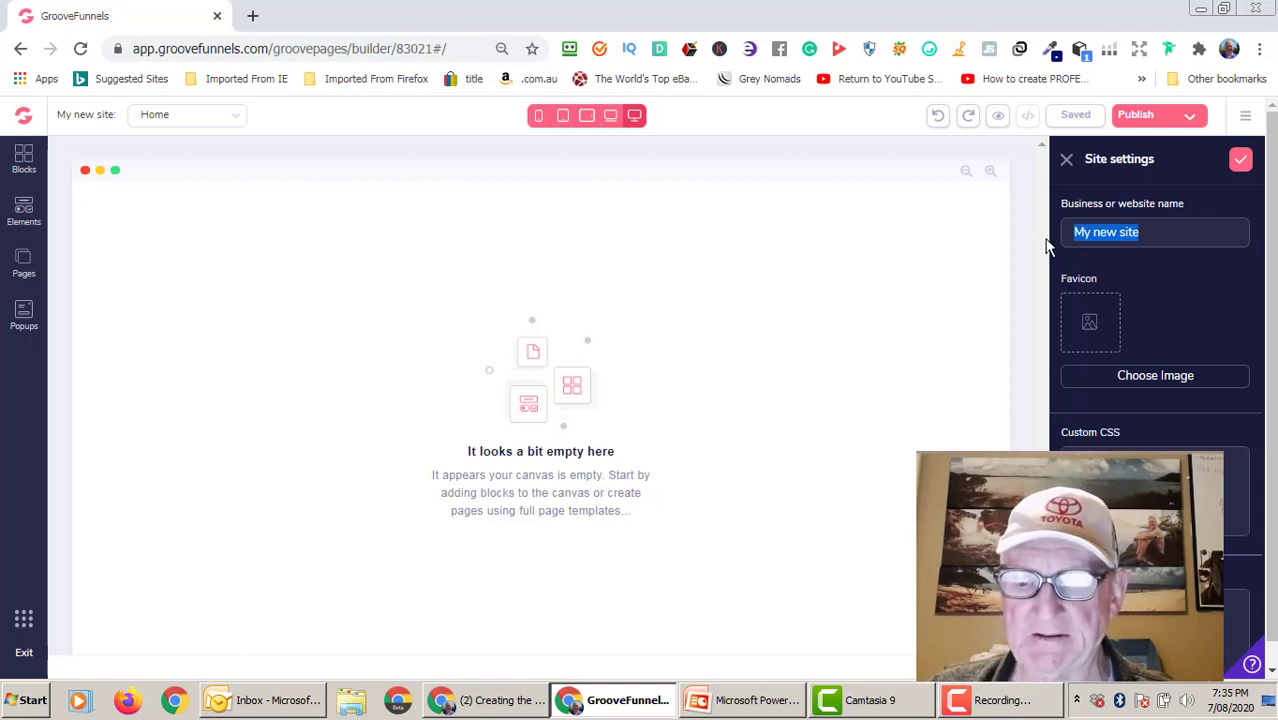
pyautogui.scroll(-1, 1193, 308)
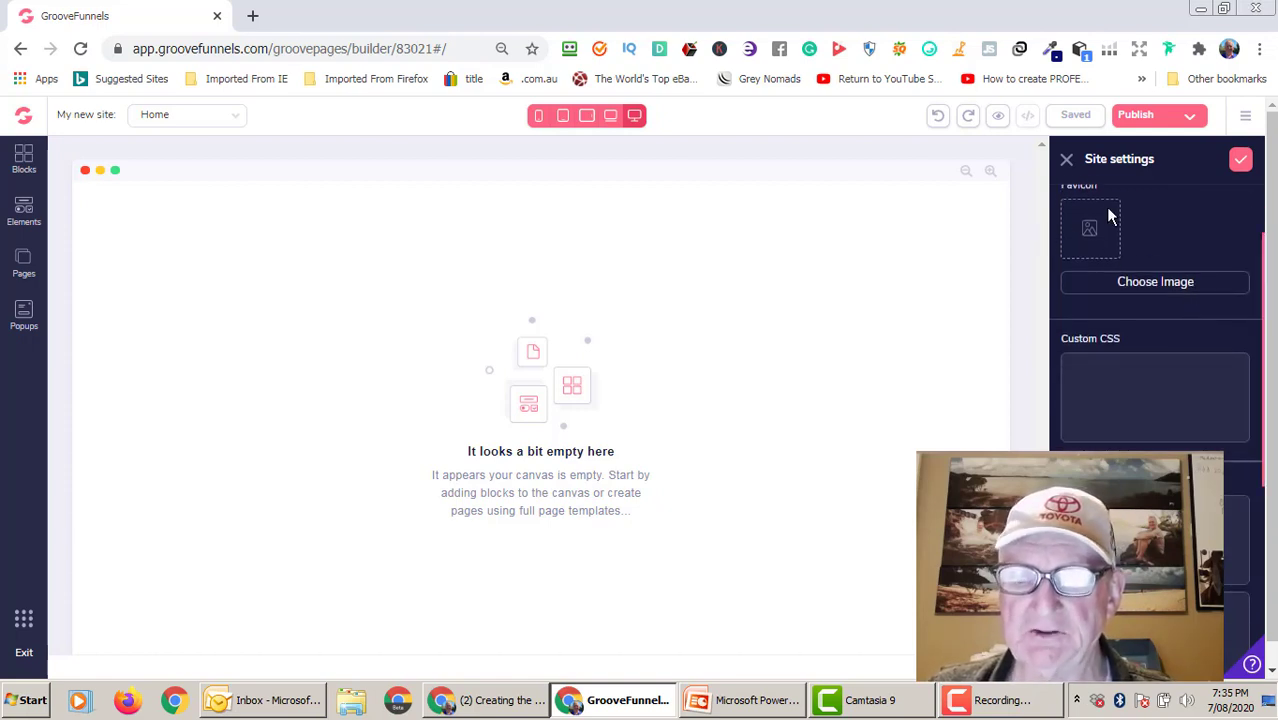
pyautogui.scroll(1, 1084, 230)
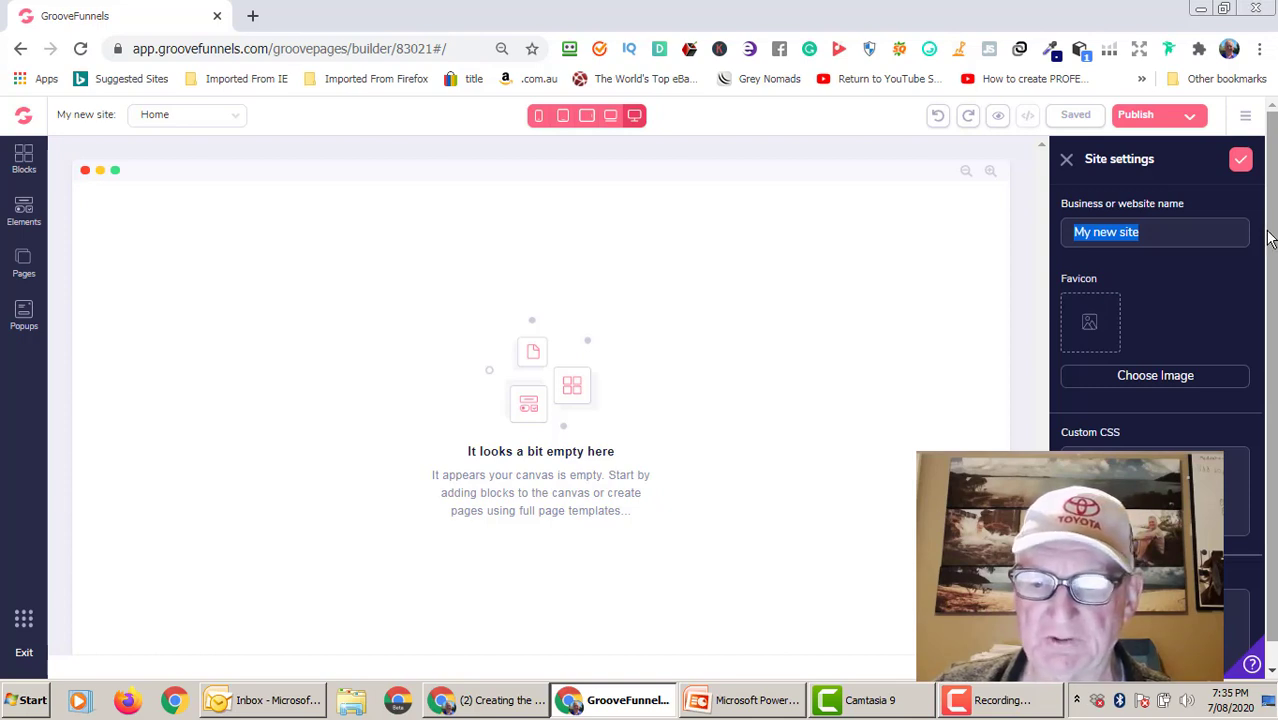
pyautogui.scroll(-3, 1268, 237)
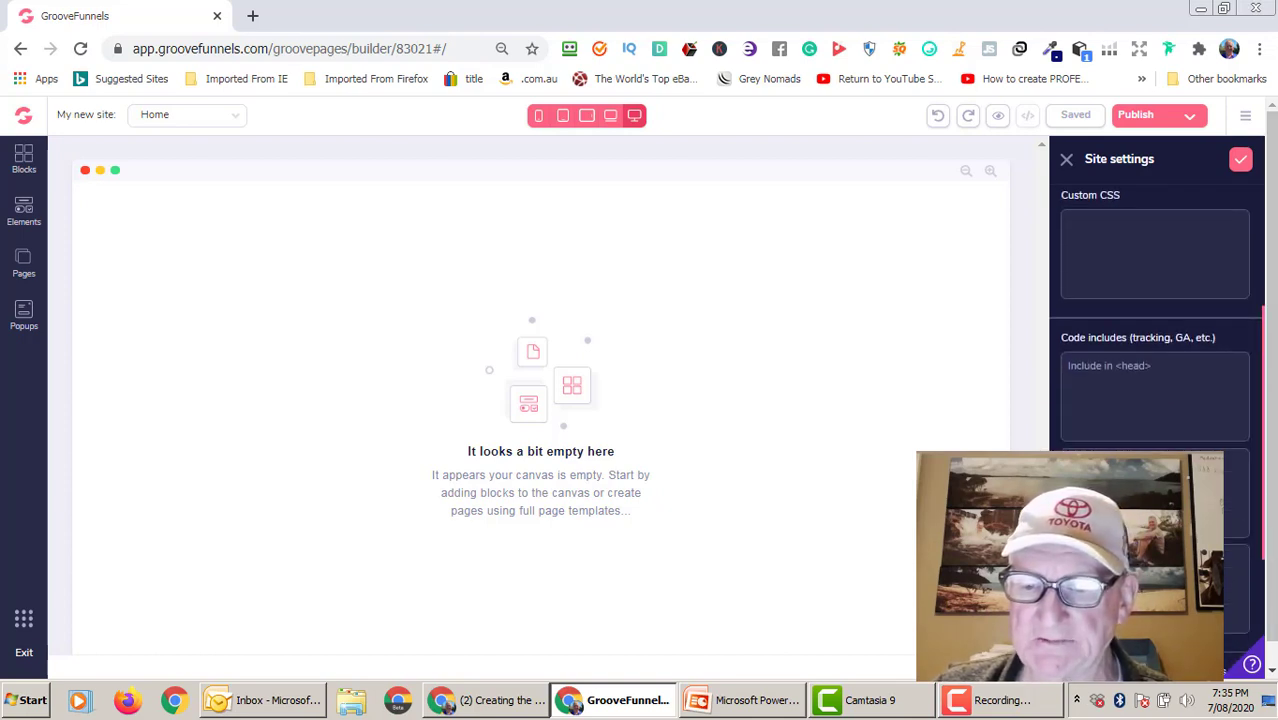
pyautogui.scroll(-2, 1270, 300)
pyautogui.scroll(4, 1270, 300)
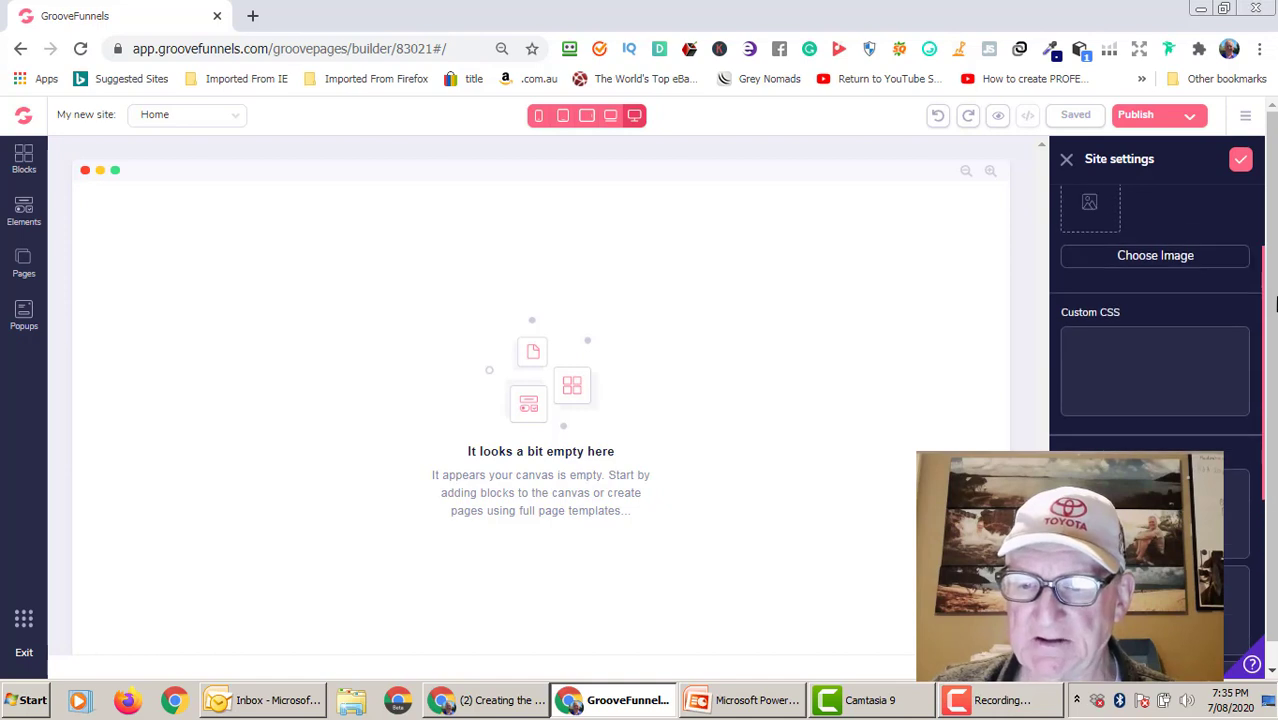
pyautogui.scroll(-1, 1275, 303)
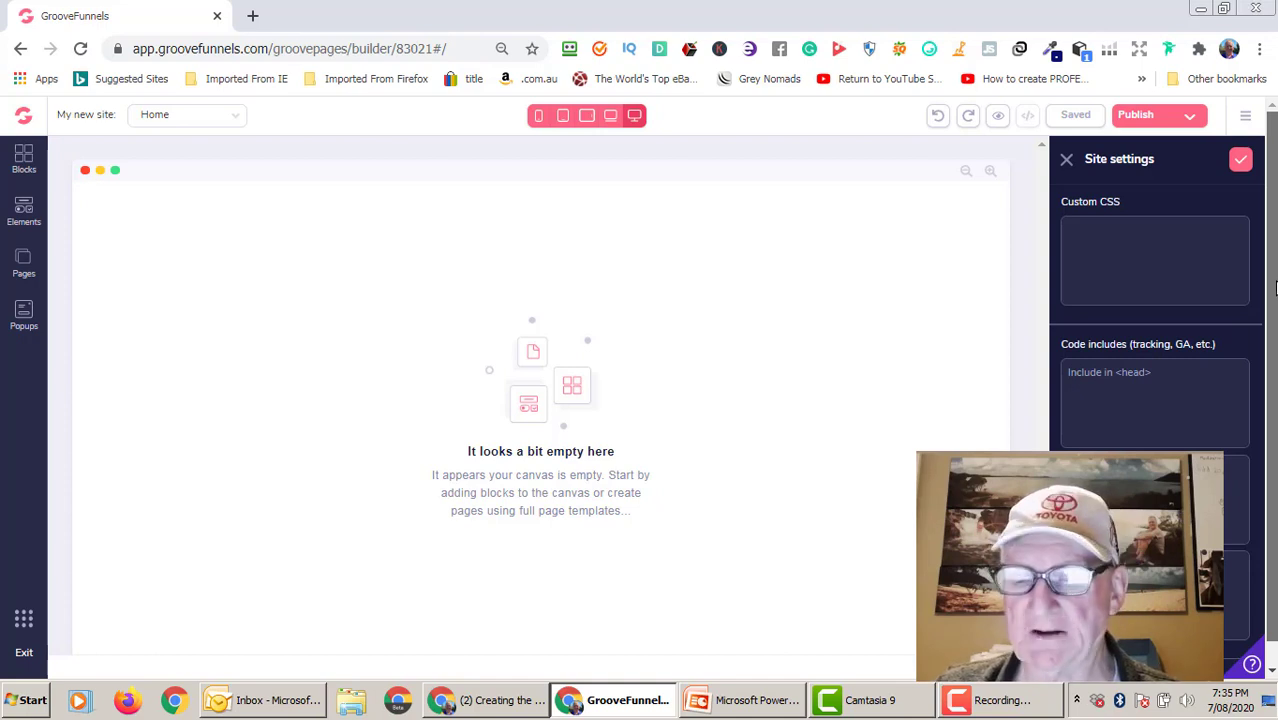
pyautogui.scroll(-1, 1275, 290)
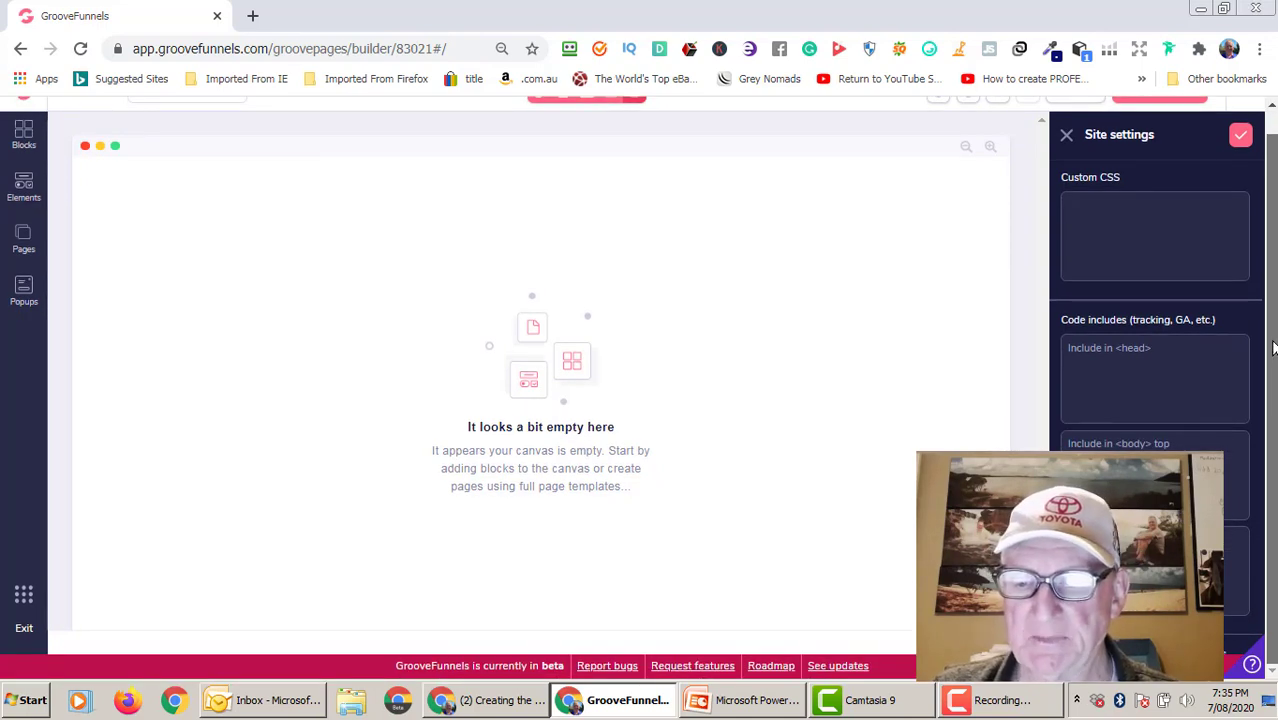
pyautogui.scroll(1, 1273, 275)
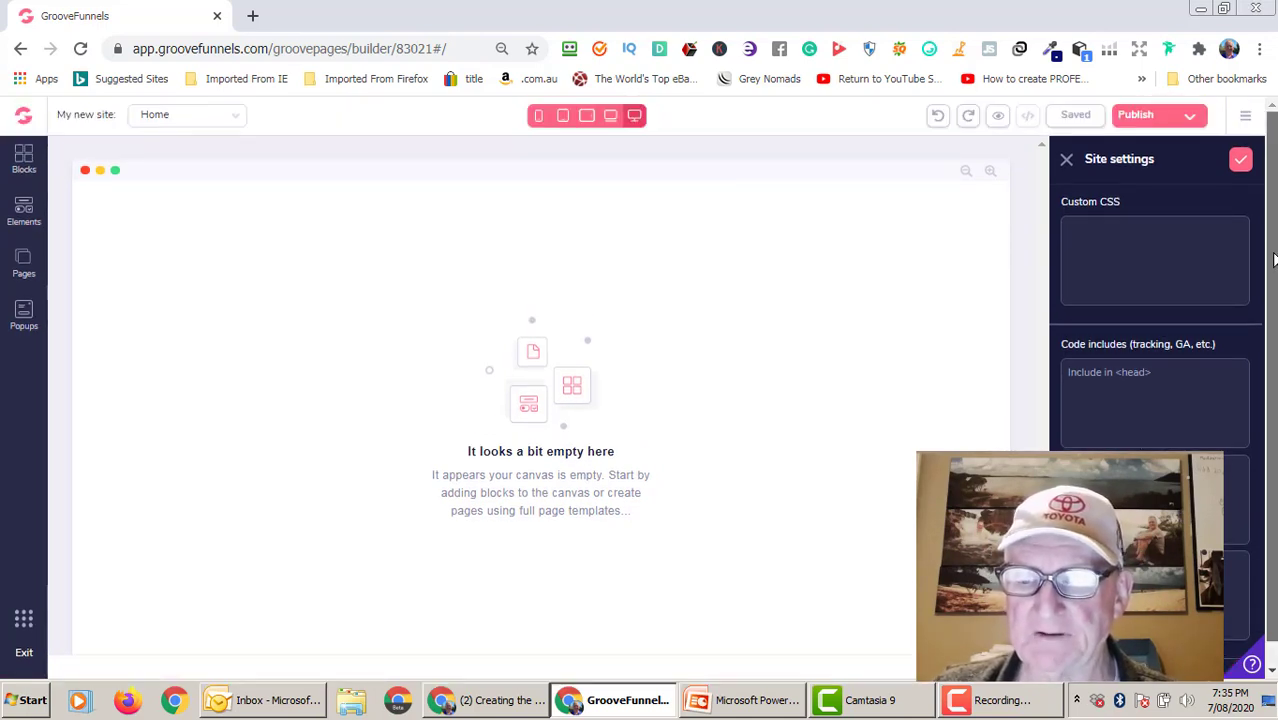
pyautogui.moveTo(1273, 285); pyautogui.dragTo(1273, 345)
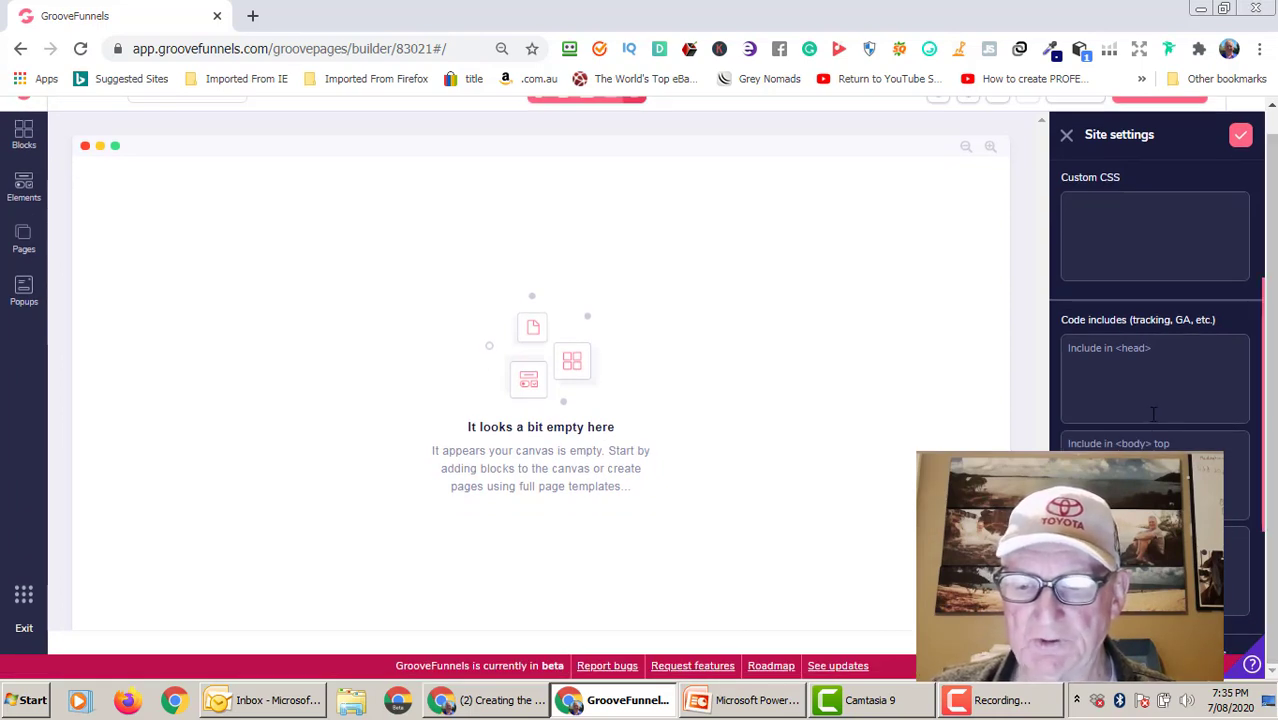
pyautogui.scroll(1, 1108, 173)
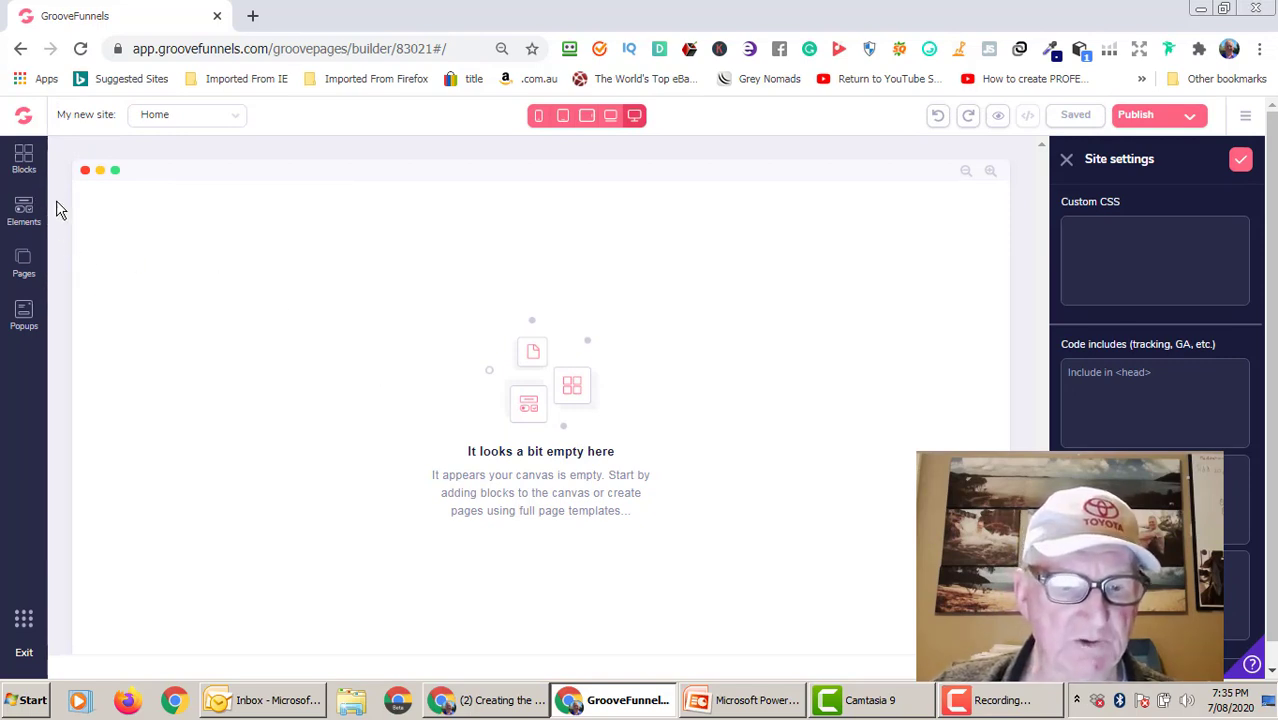
# Add the first Covers wireframe block, with a headline and a paragraph, to the empty Home page.
pyautogui.click(24, 160)
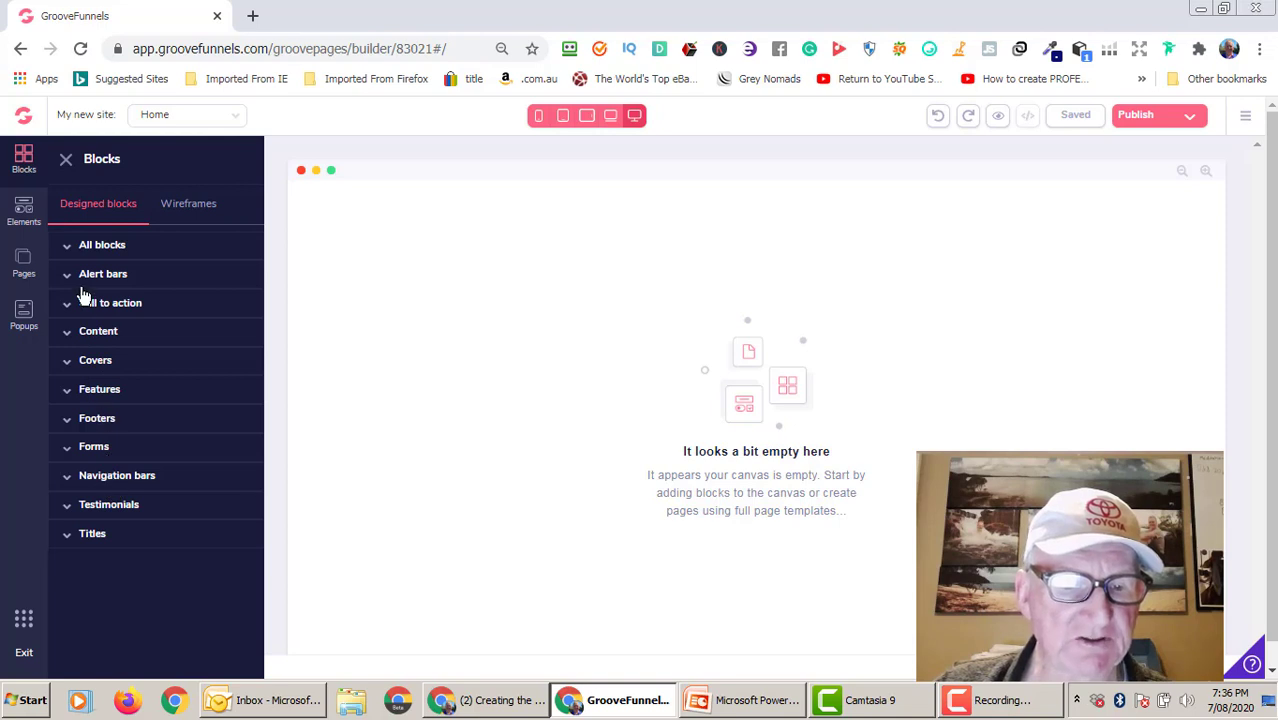
pyautogui.click(190, 206)
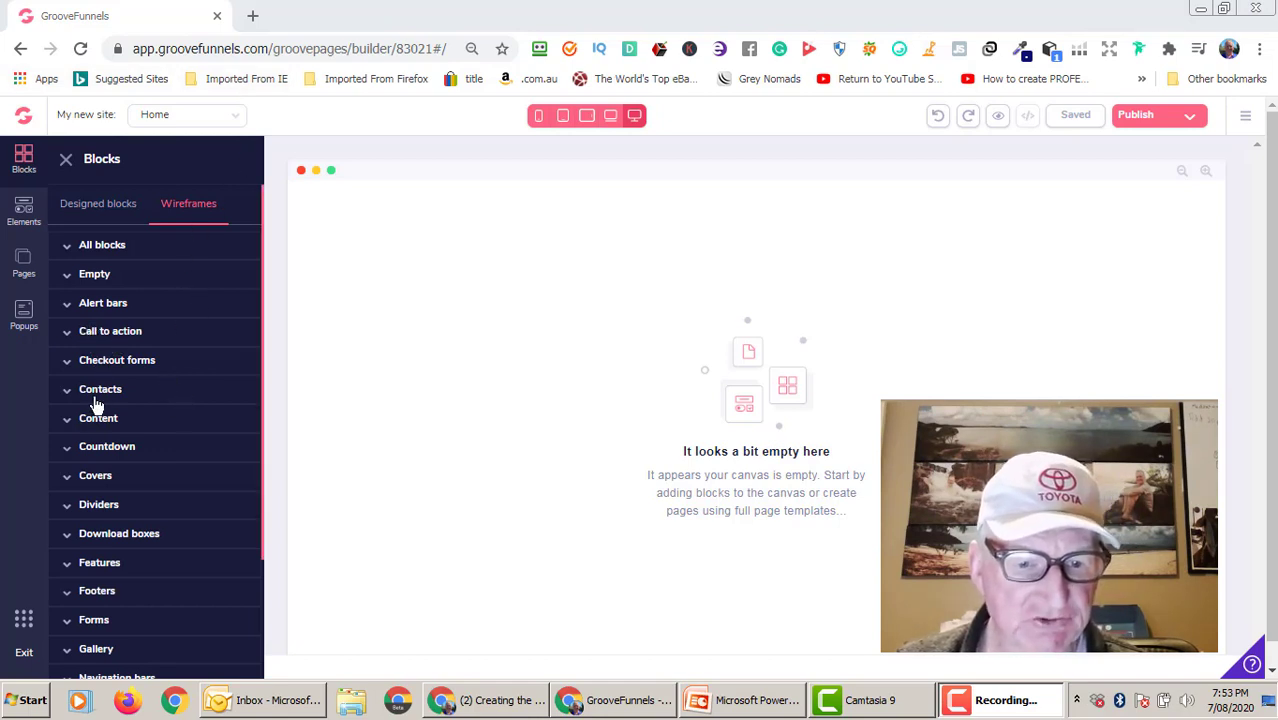
pyautogui.click(70, 477)
pyautogui.scroll(-1, 130, 450)
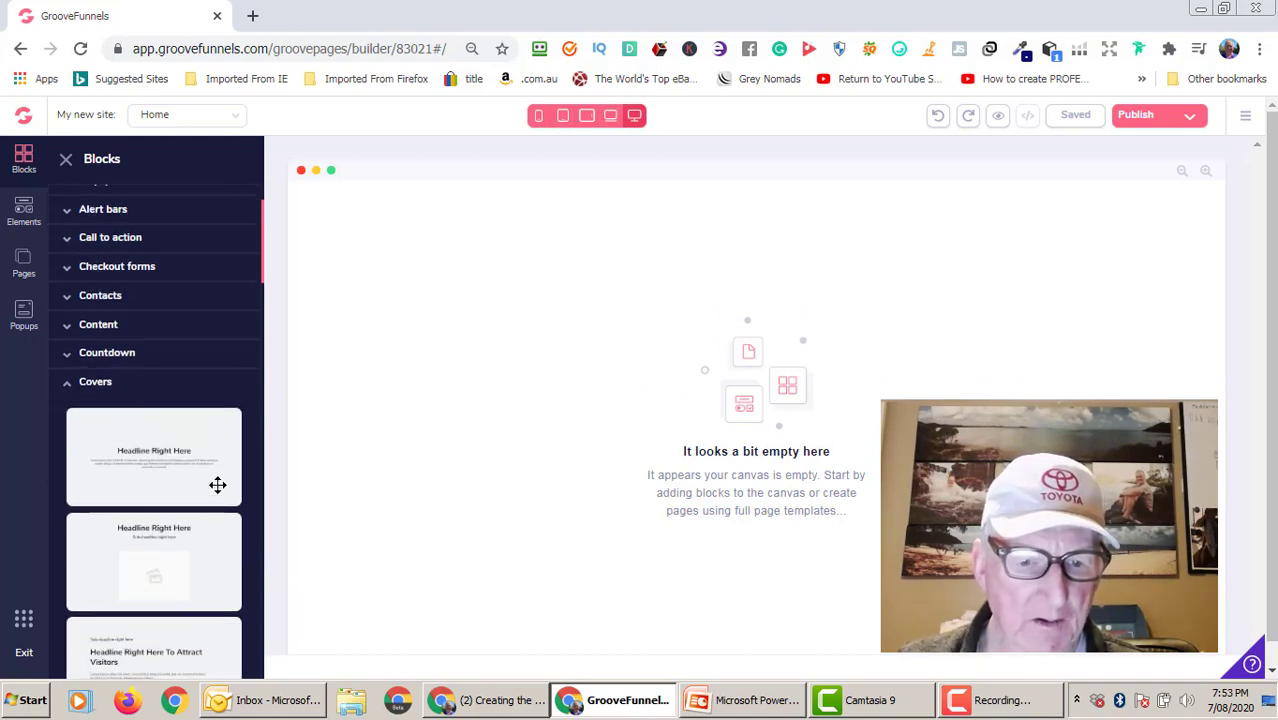
pyautogui.moveTo(141, 453); pyautogui.dragTo(705, 340)
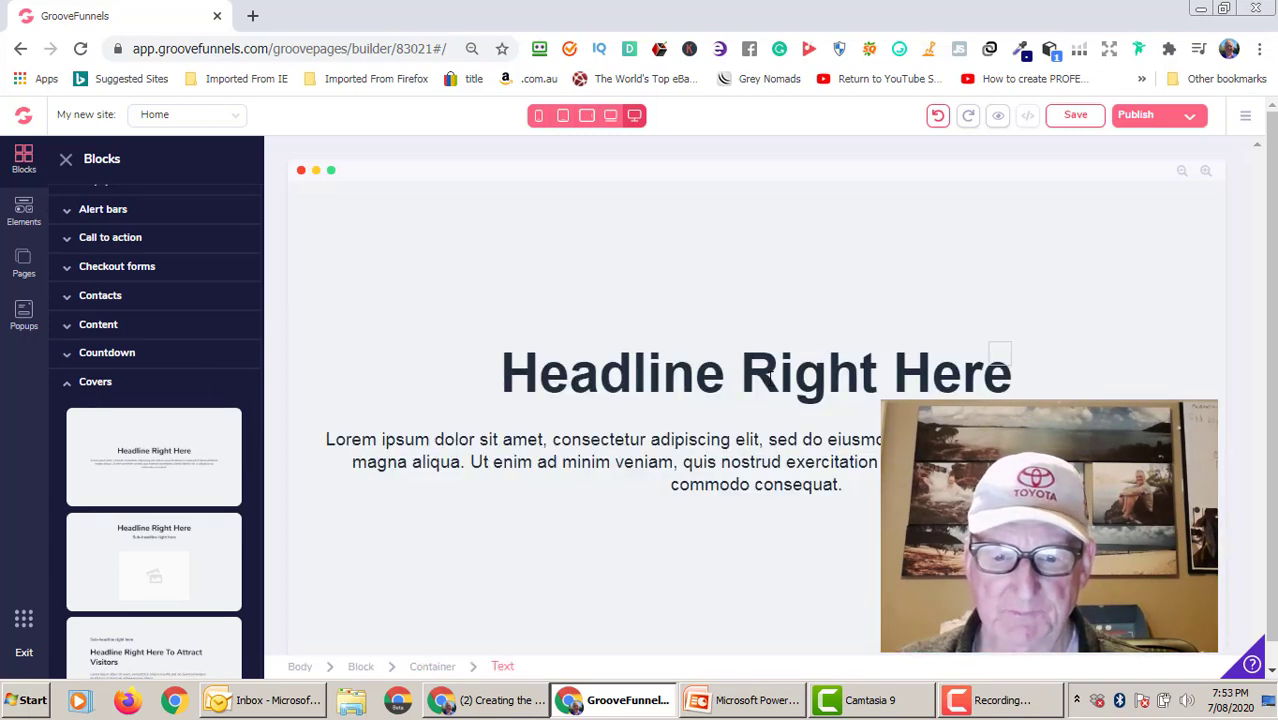
pyautogui.click(752, 366)
pyautogui.click(1052, 357)
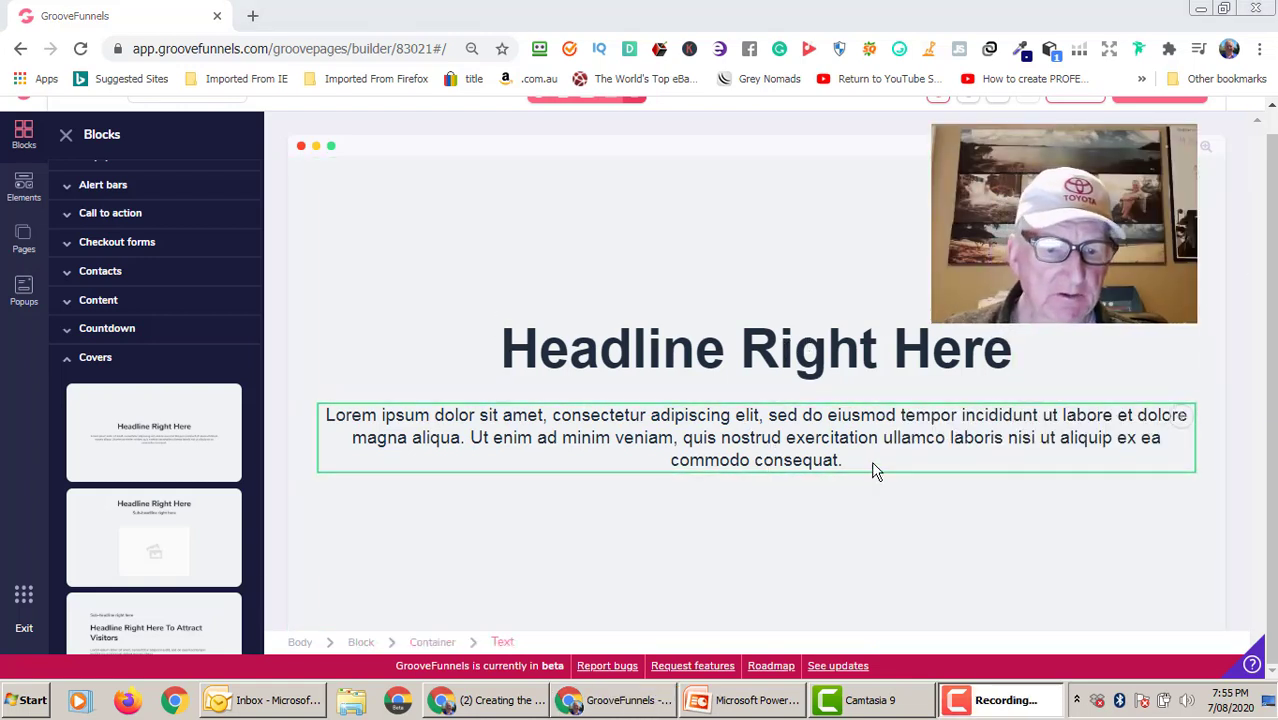
# Insert a Youtube Video element below the paragraph in the cover block.
pyautogui.click(66, 366)
pyautogui.scroll(-1, 105, 383)
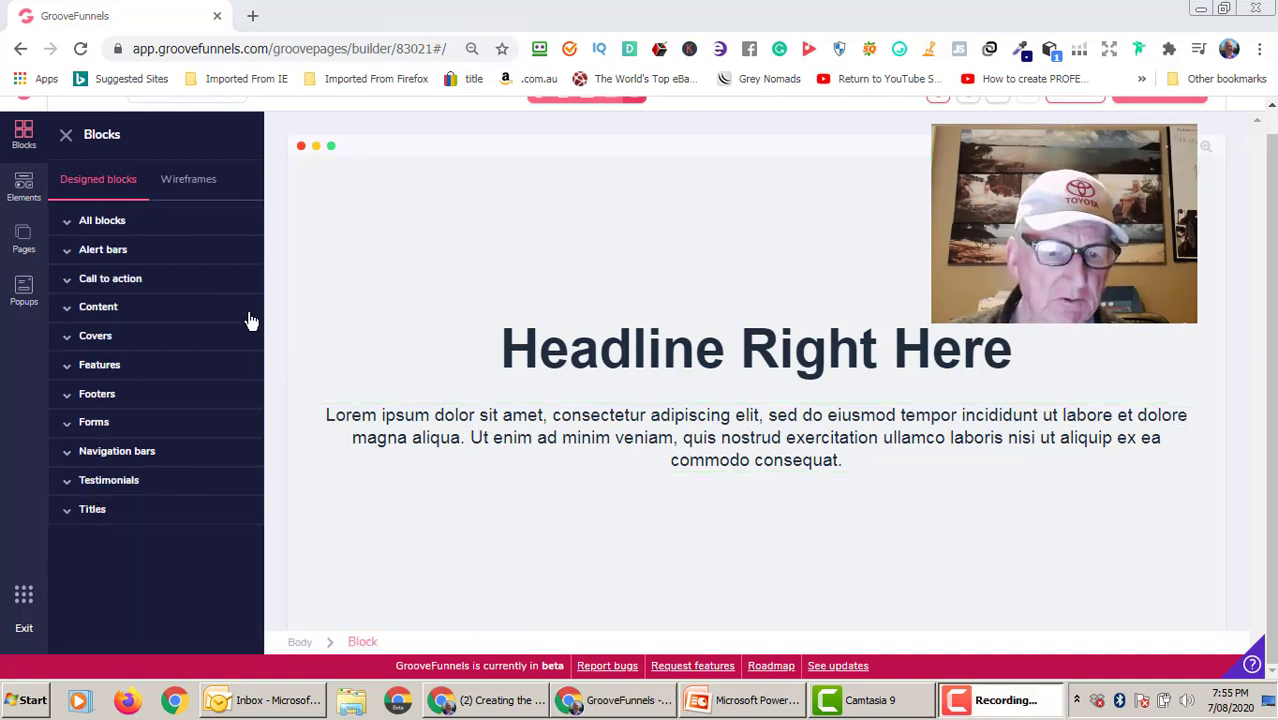
pyautogui.click(24, 190)
pyautogui.click(24, 190)
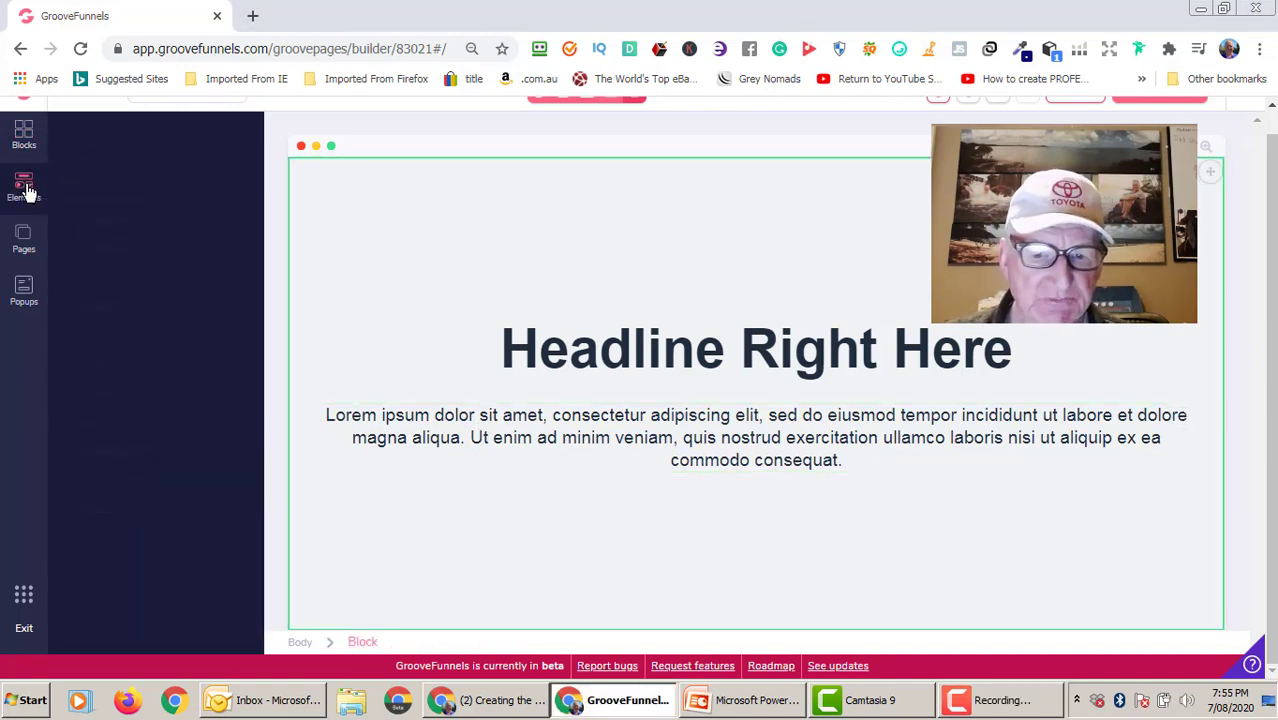
pyautogui.scroll(-8, 175, 450)
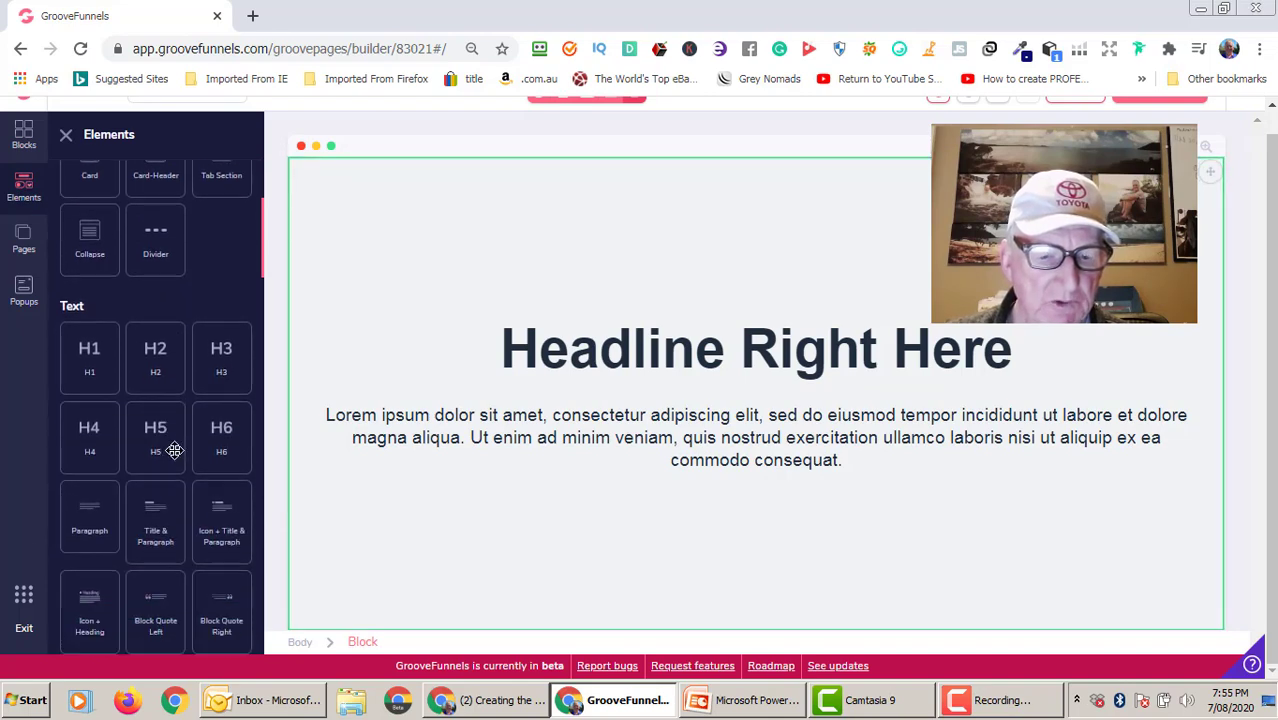
pyautogui.scroll(-15, 173, 447)
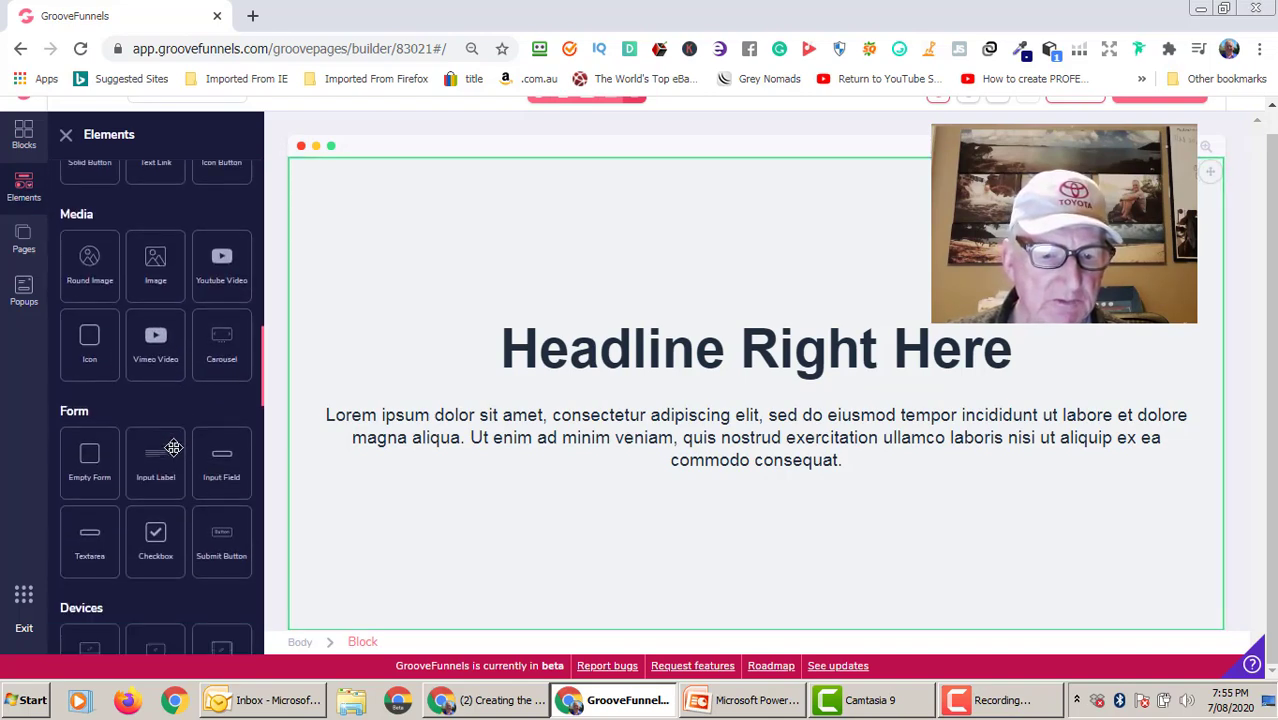
pyautogui.scroll(10, 230, 544)
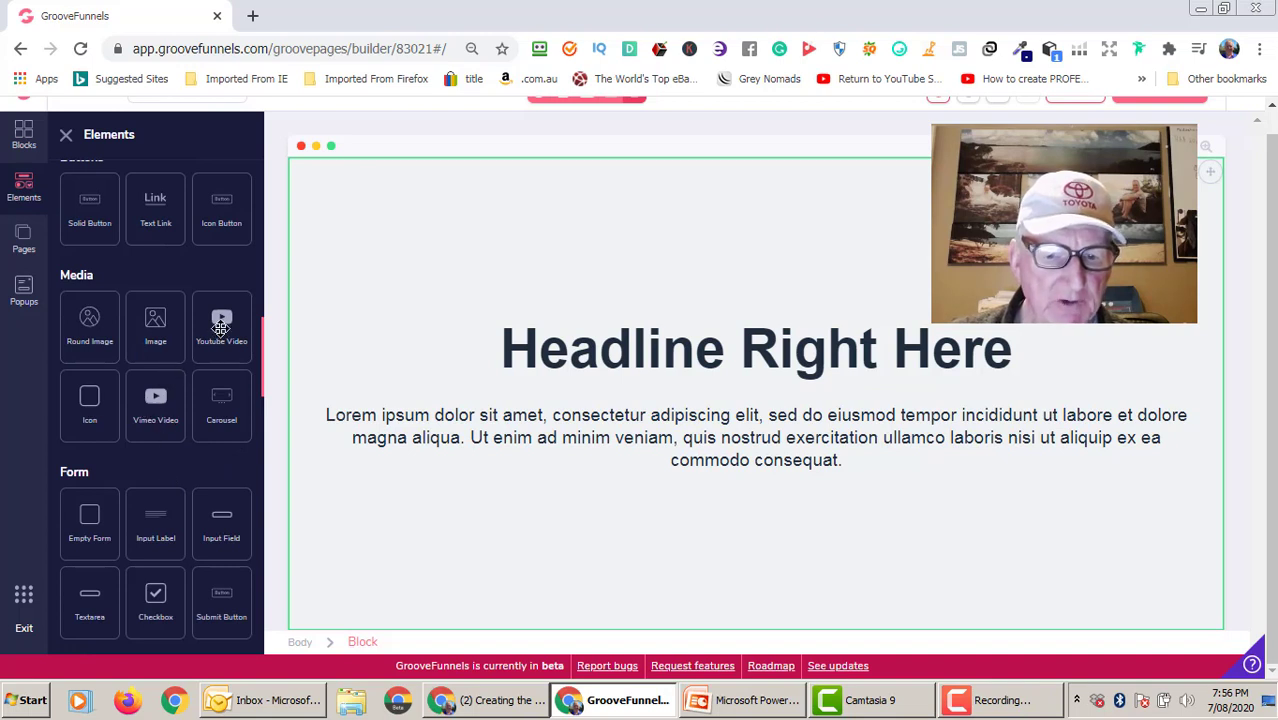
pyautogui.moveTo(221, 327); pyautogui.dragTo(725, 437)
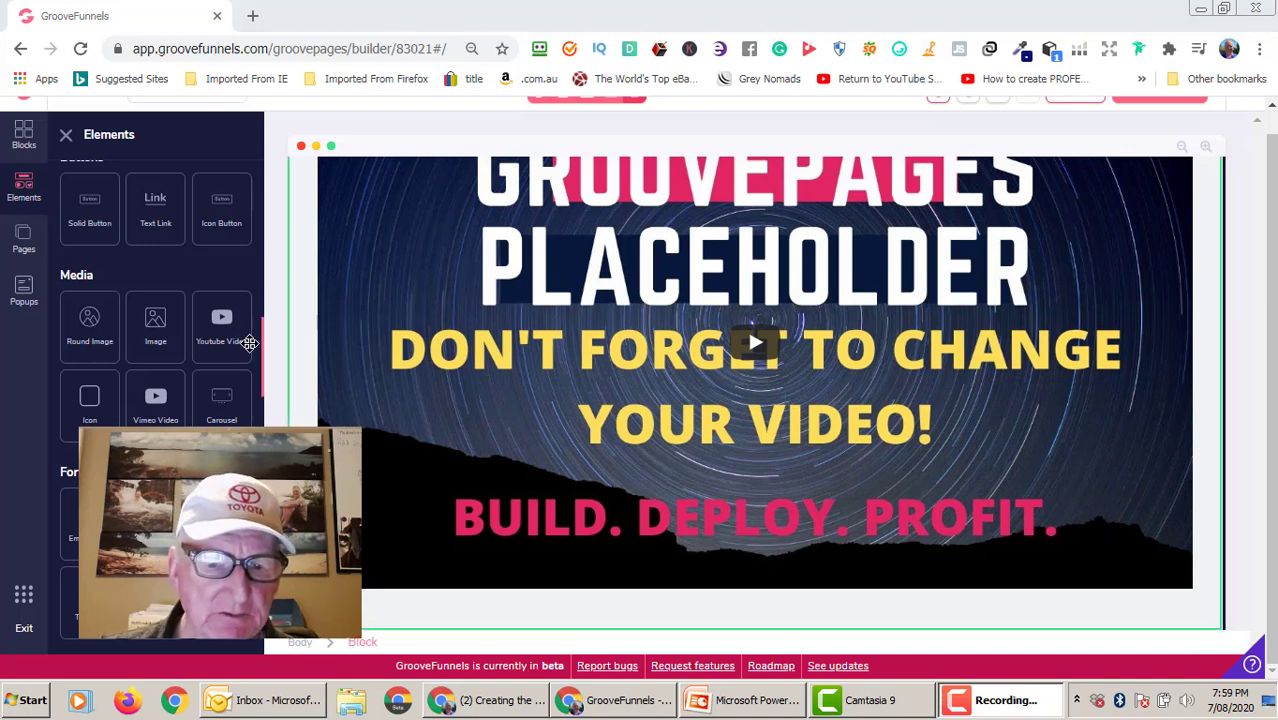
# Place a Solid Button element directly below the video.
pyautogui.scroll(3, 262, 346)
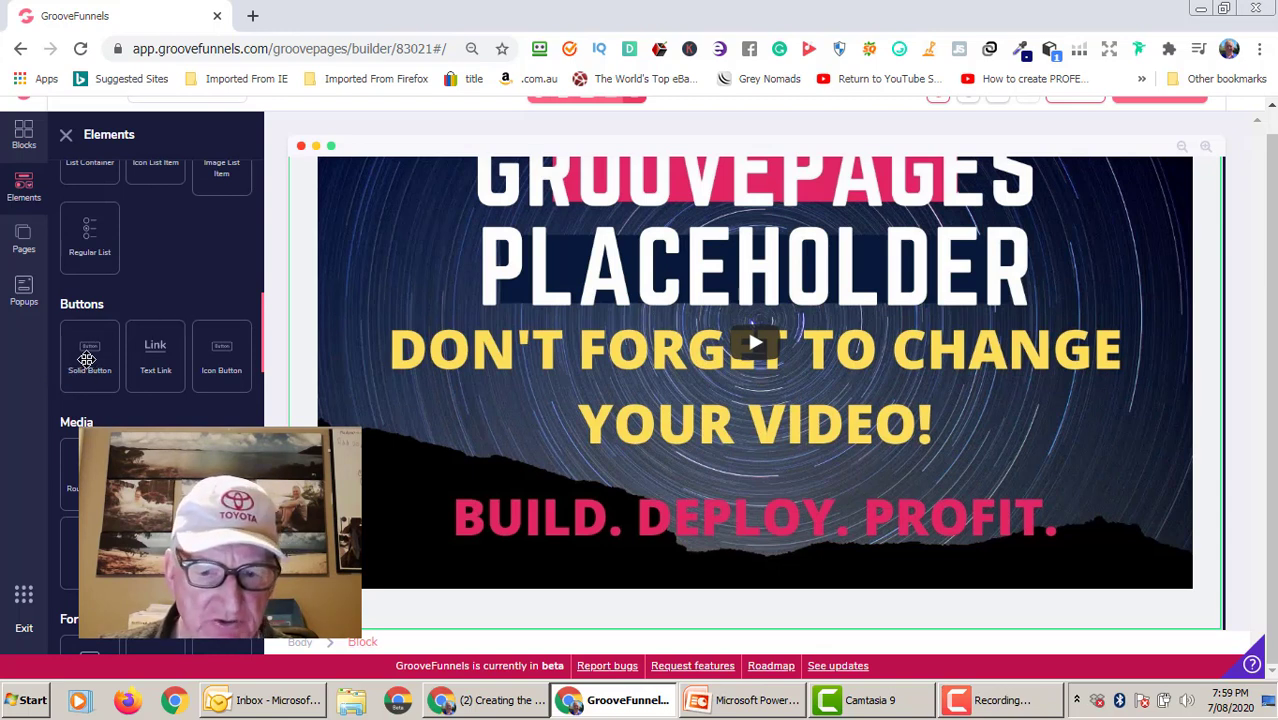
pyautogui.moveTo(91, 366); pyautogui.dragTo(719, 633)
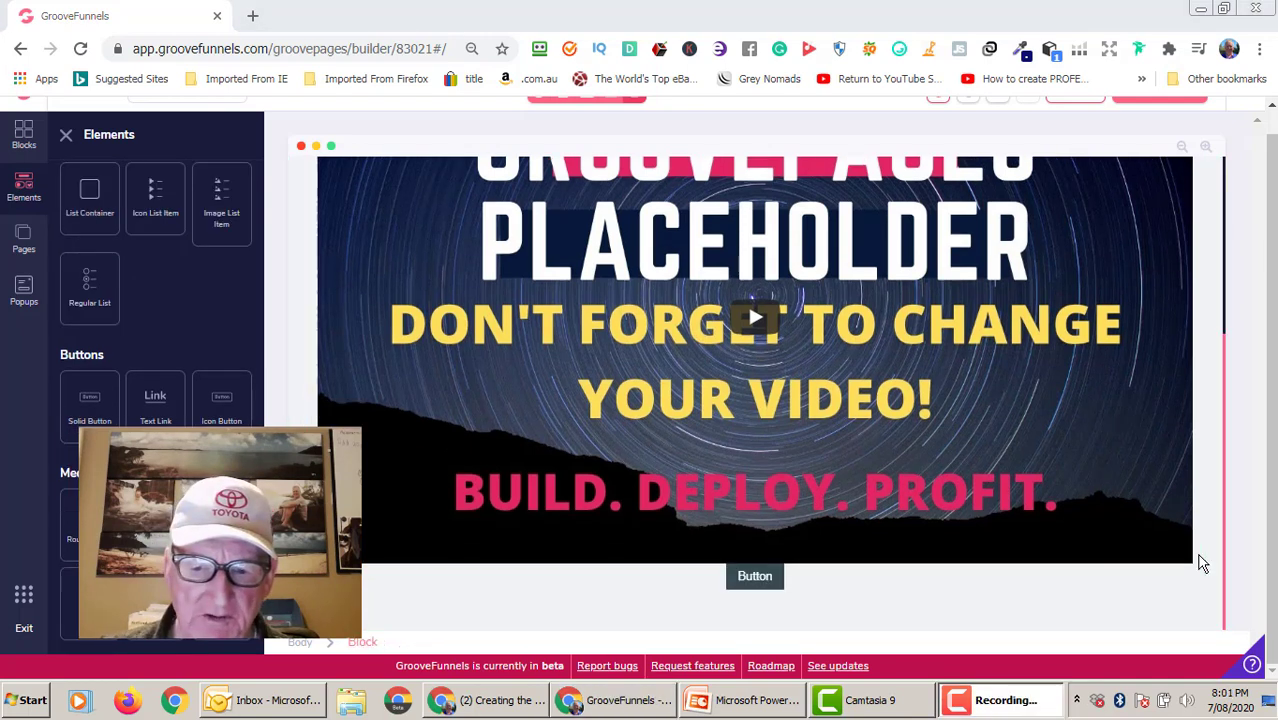
pyautogui.click(750, 578)
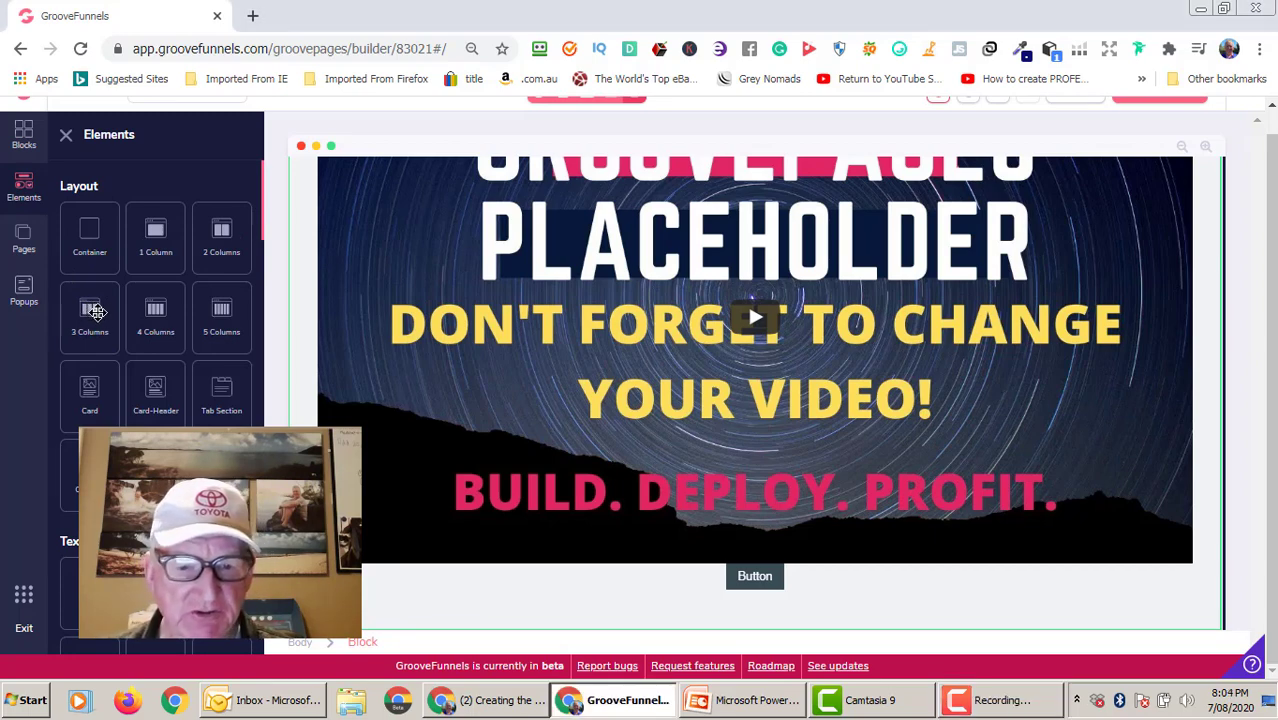
# Add a 3 Columns layout below the button.
pyautogui.moveTo(92, 311); pyautogui.dragTo(759, 631)
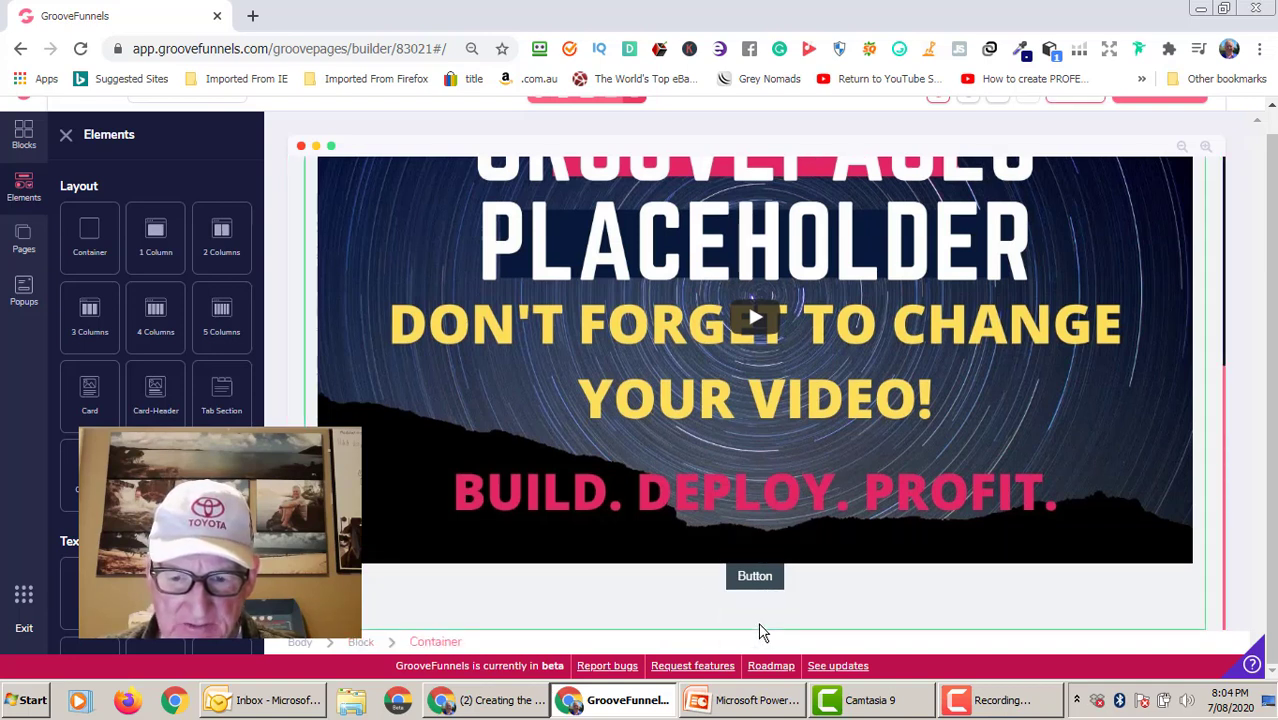
pyautogui.click(804, 596)
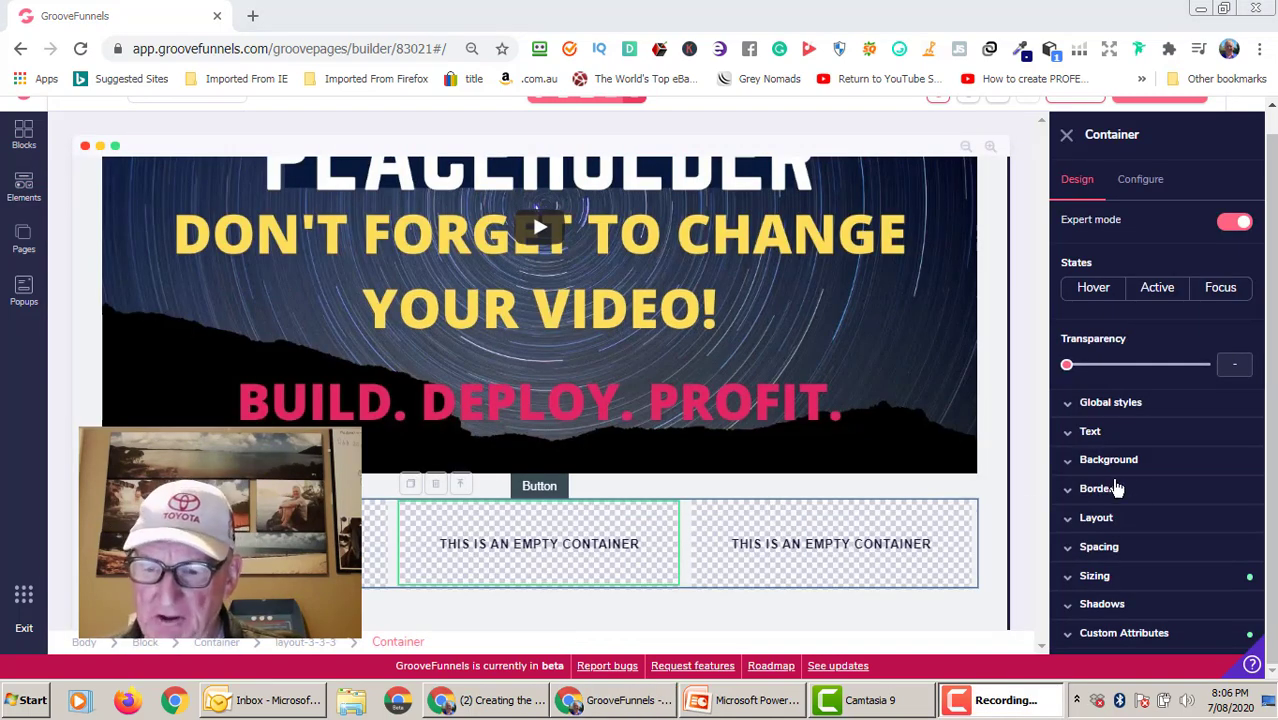
# Center the text alignment of the middle container in the three-column layout.
pyautogui.click(1071, 435)
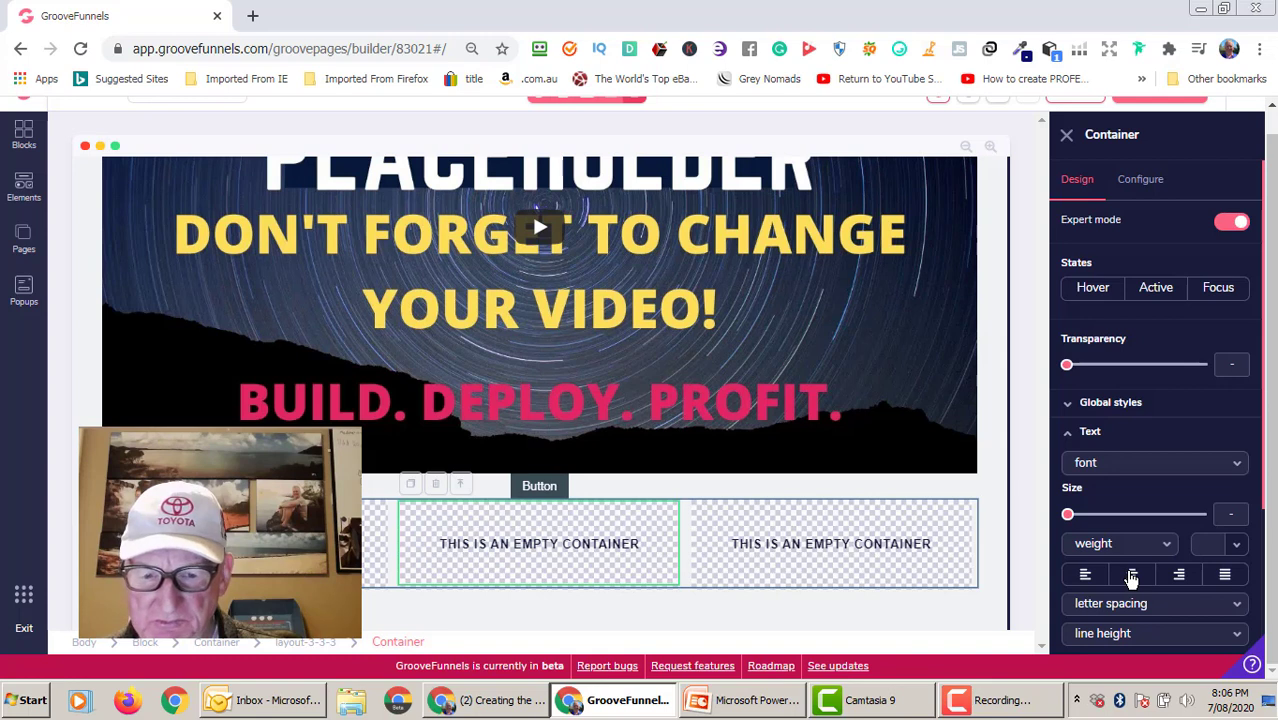
pyautogui.click(1131, 577)
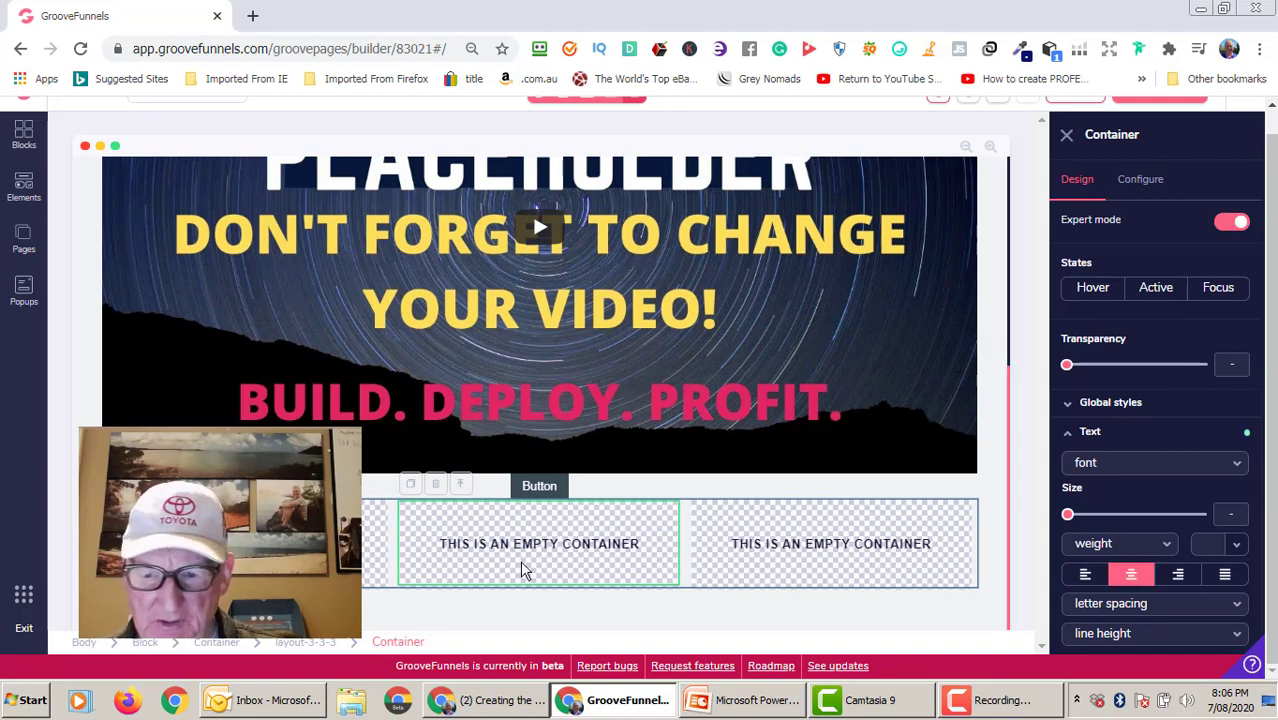
pyautogui.click(1072, 433)
pyautogui.click(1133, 578)
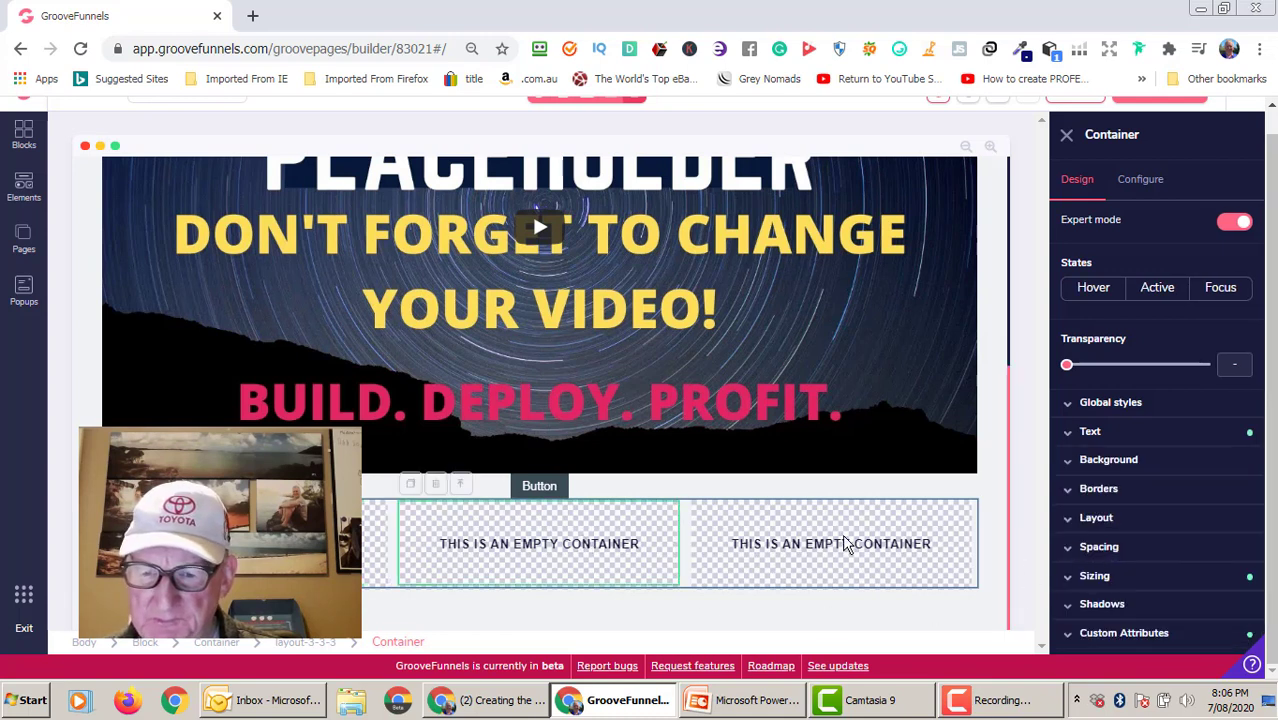
# Center the contents of the third container in the three-column layout along both the primary and secondary axes.
pyautogui.click(778, 550)
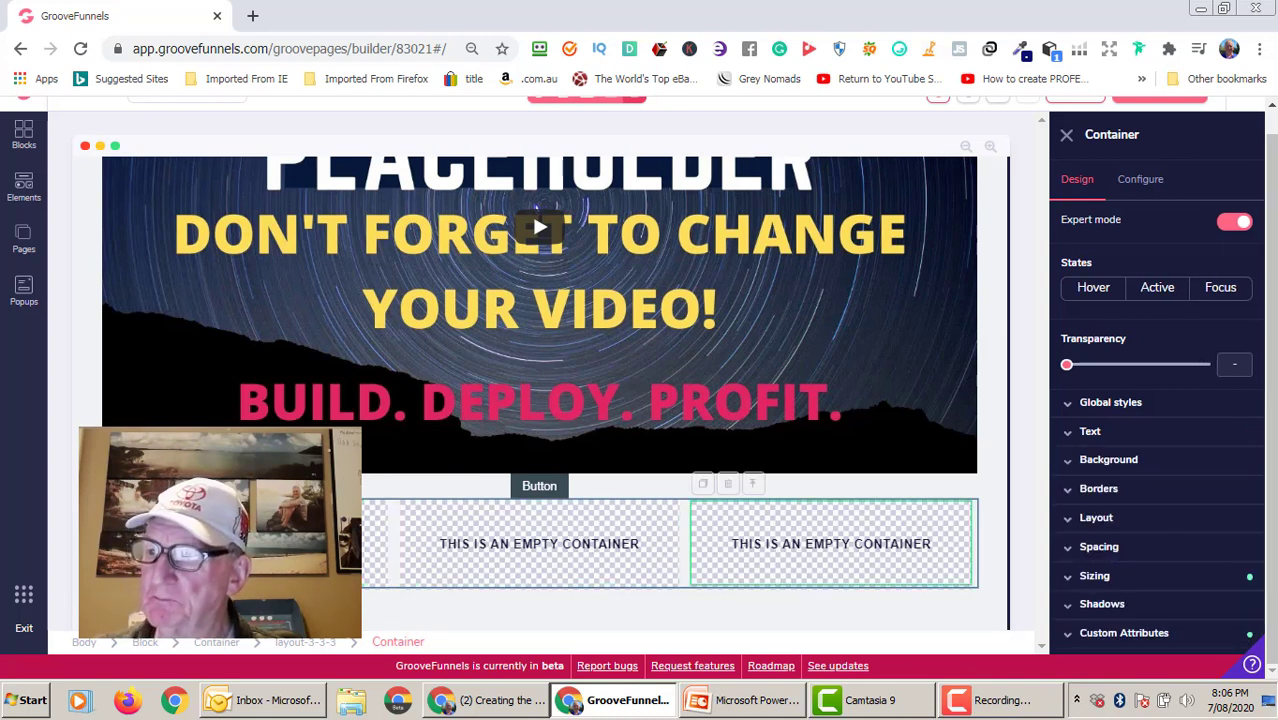
pyautogui.click(1200, 517)
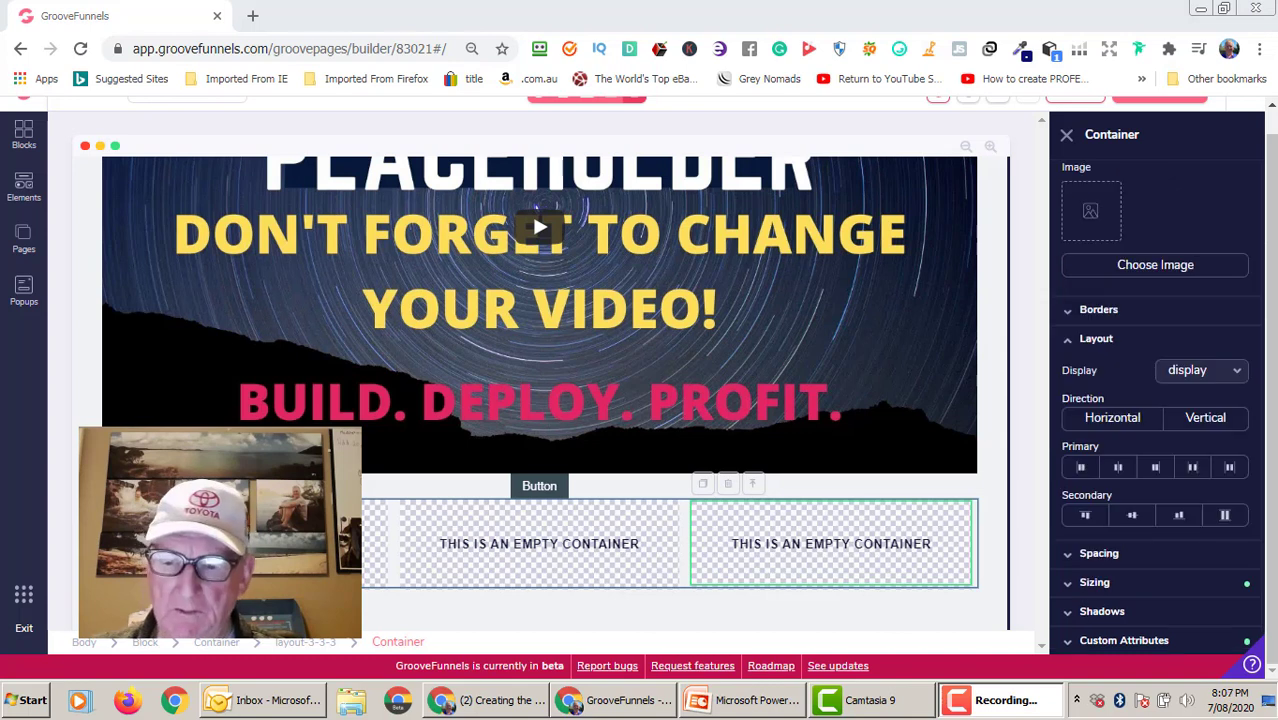
pyautogui.click(1117, 467)
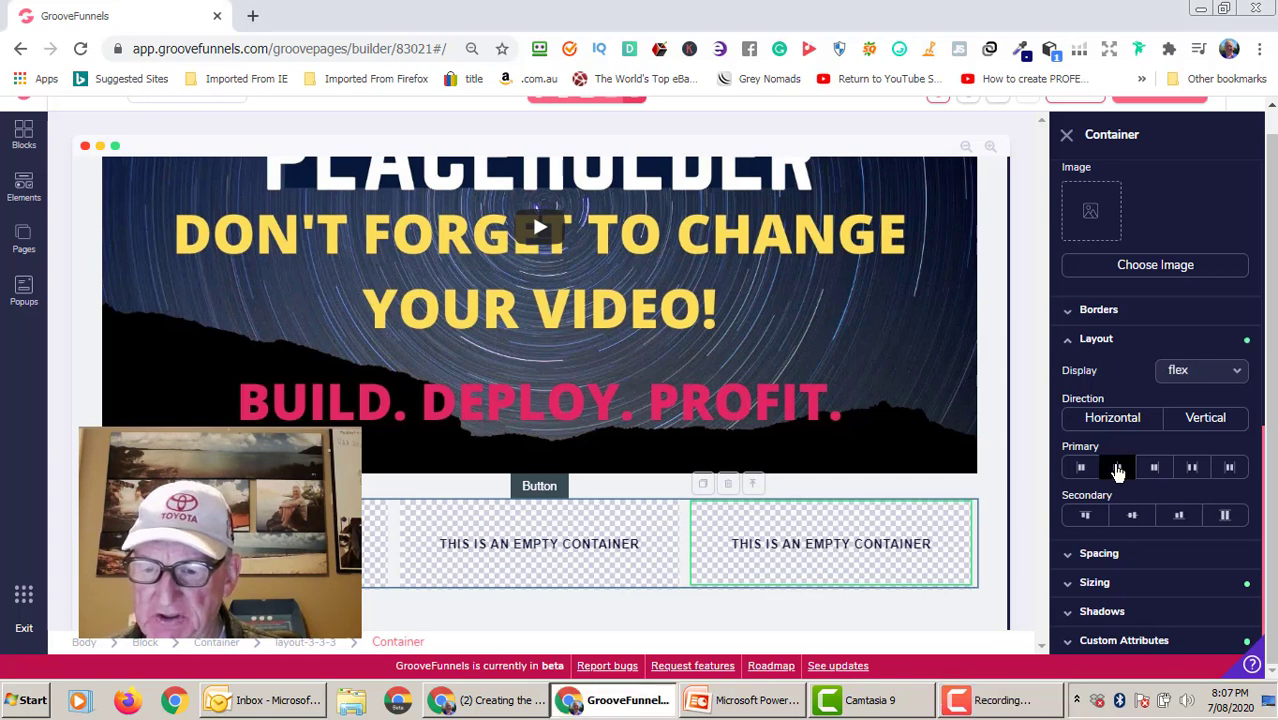
pyautogui.click(1131, 517)
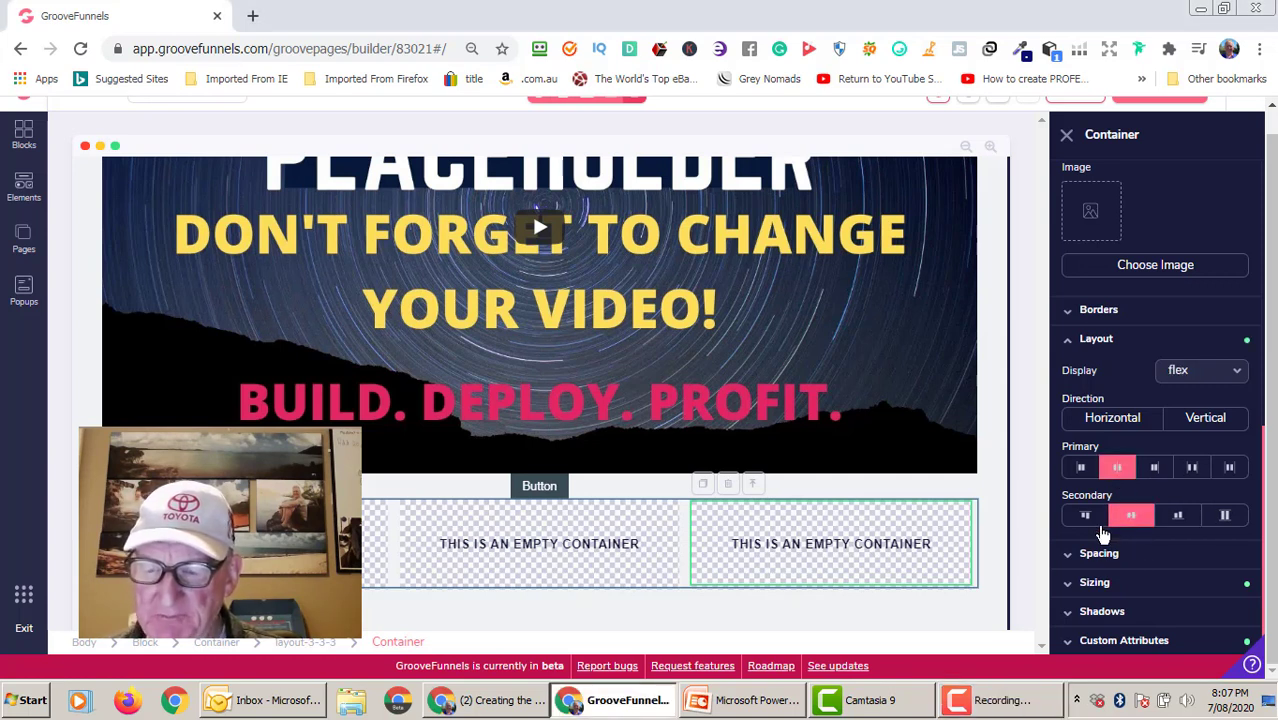
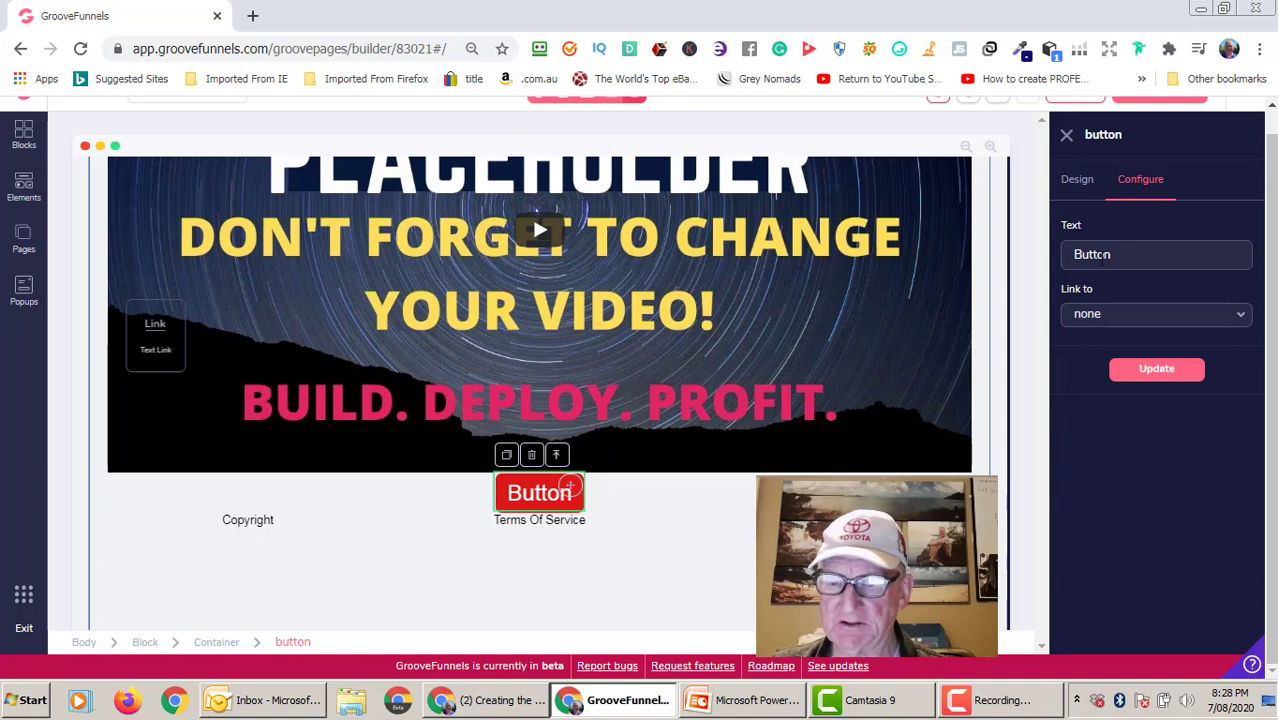
# Change the red button's text to "Click Here Now To Get Your Copy" and update it, leaving its link set to none.
pyautogui.moveTo(1115, 254); pyautogui.dragTo(1055, 262)
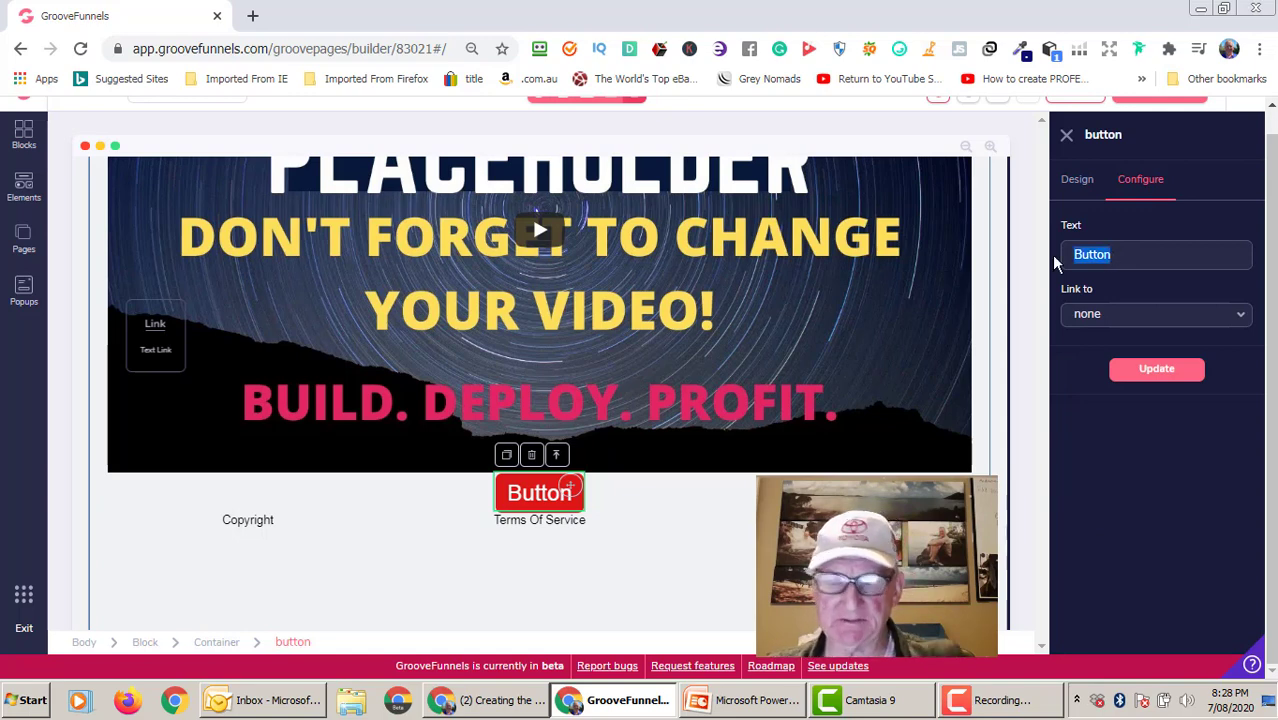
pyautogui.write('C')
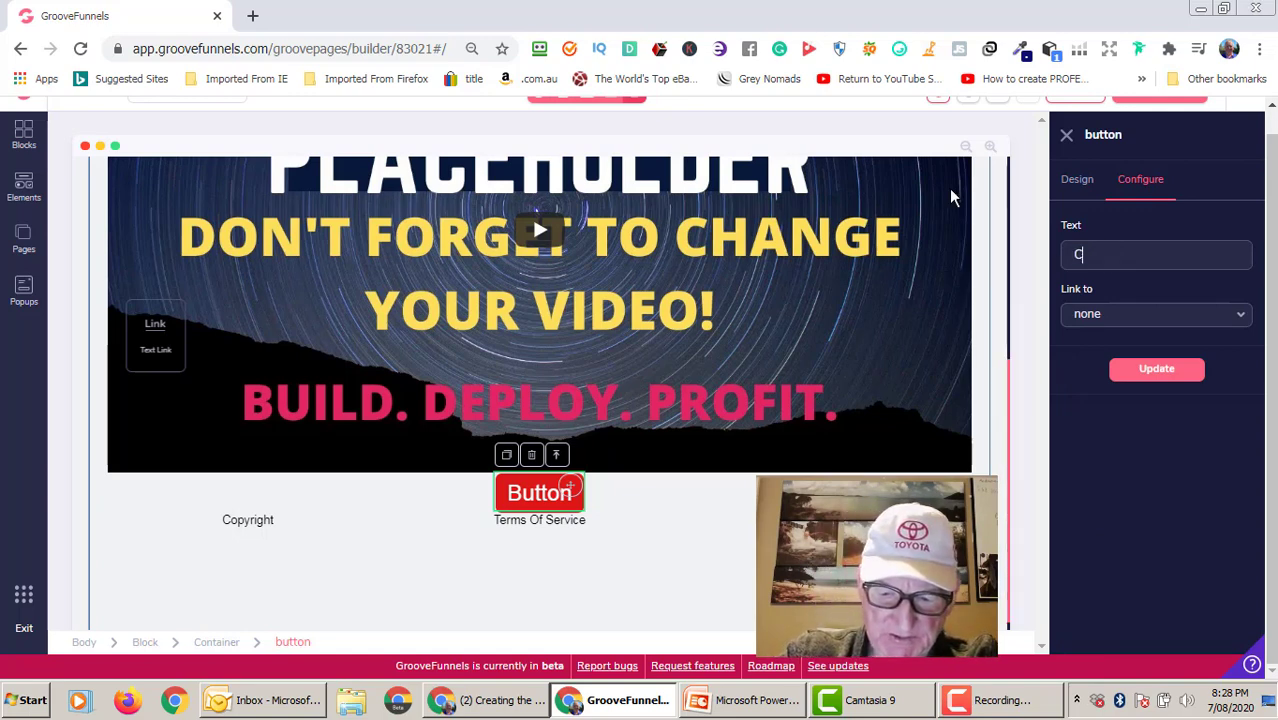
pyautogui.write('lick Here')
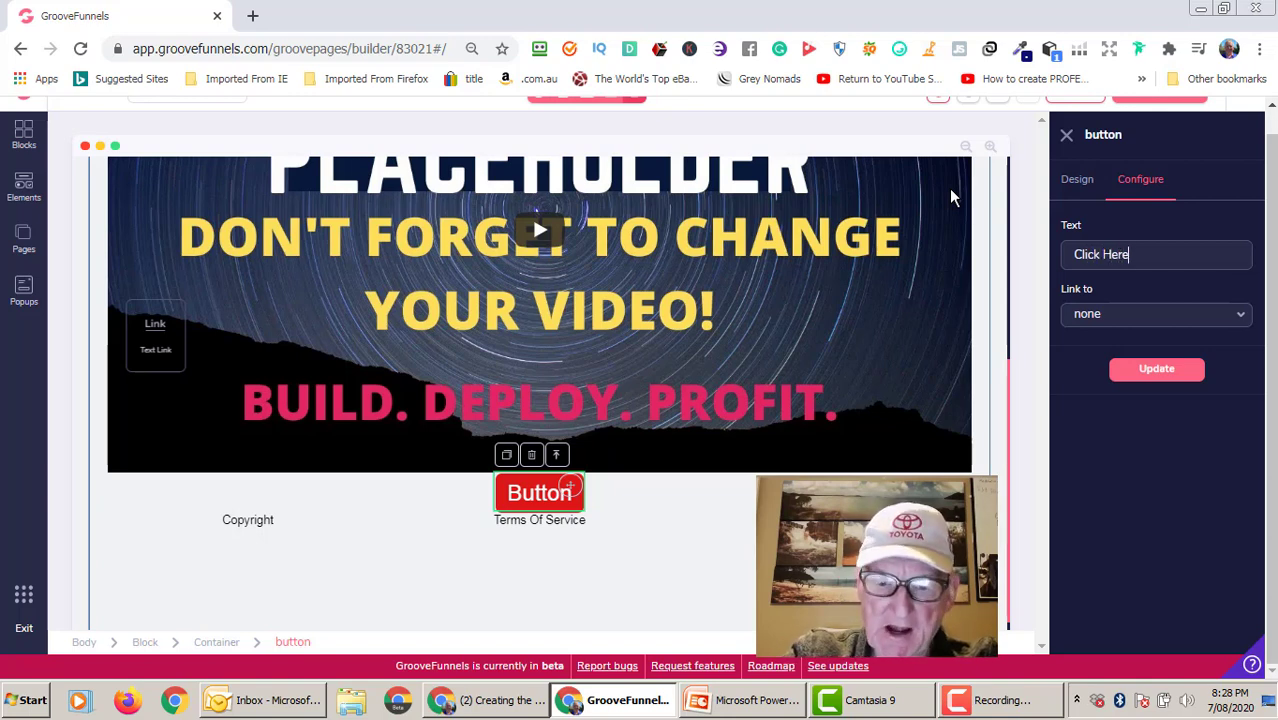
pyautogui.write(' Now To Get You')
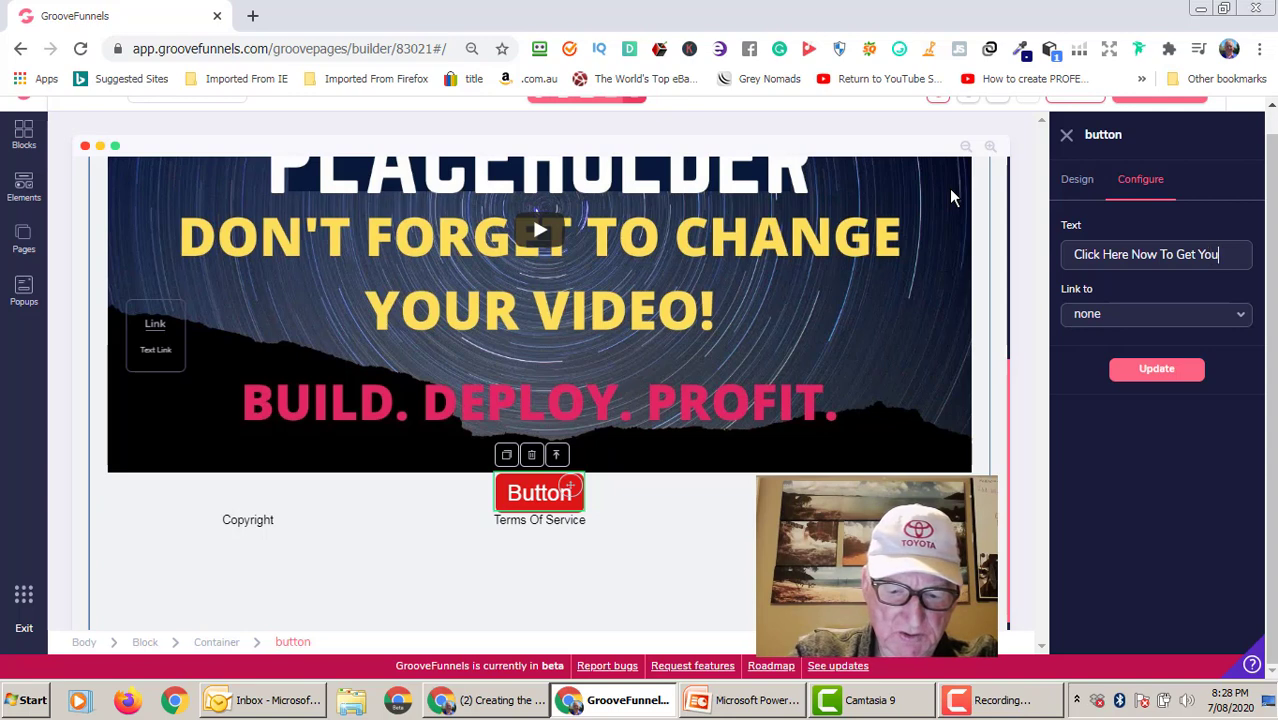
pyautogui.write('r Copy')
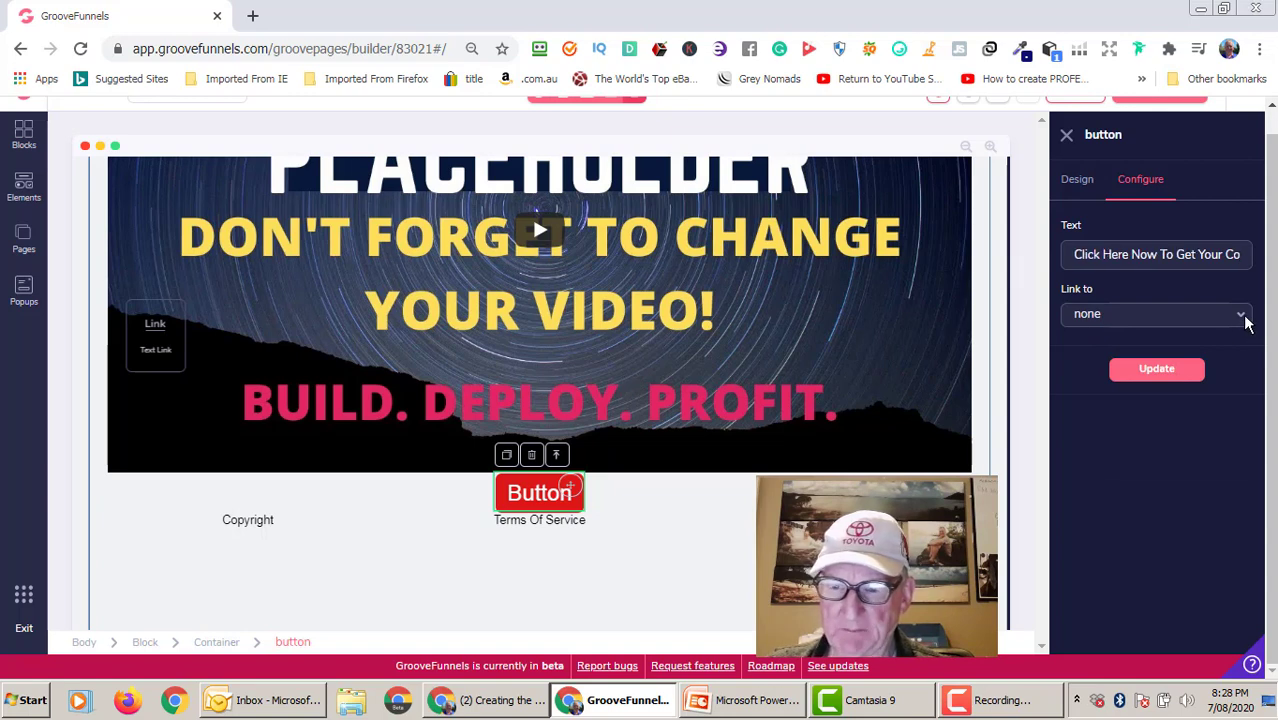
pyautogui.click(1213, 316)
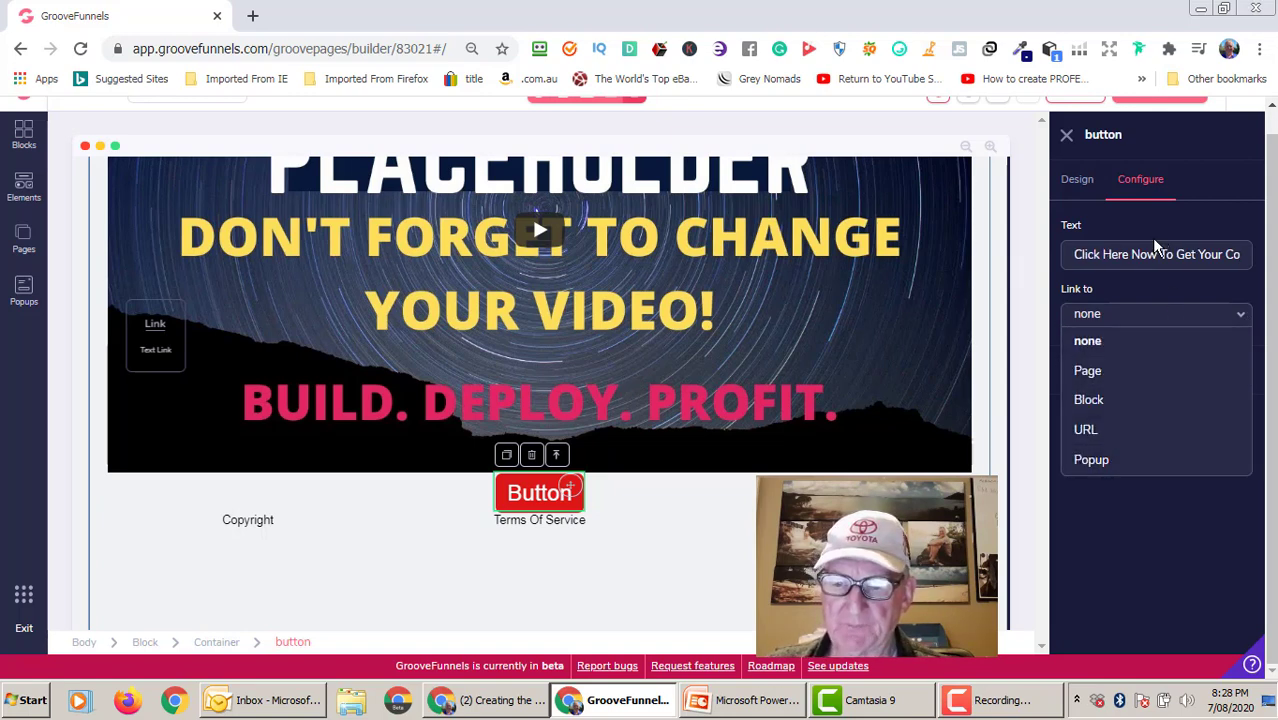
pyautogui.click(1190, 205)
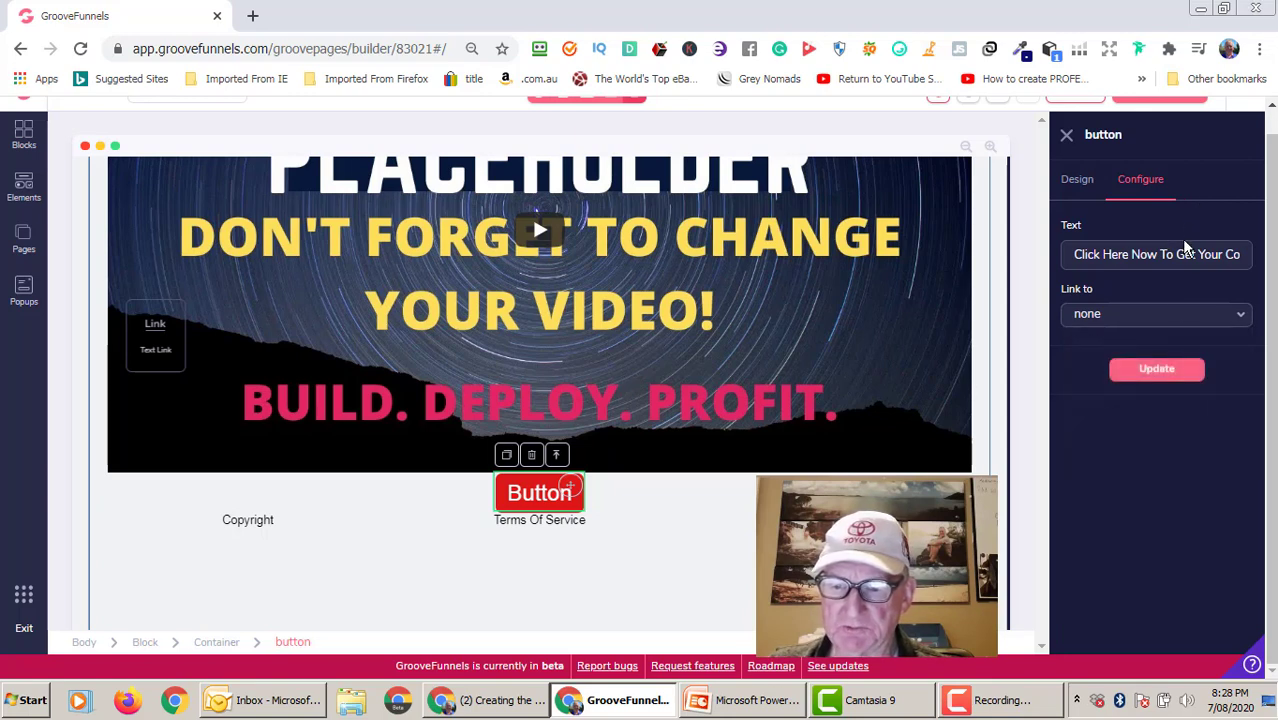
pyautogui.click(1156, 378)
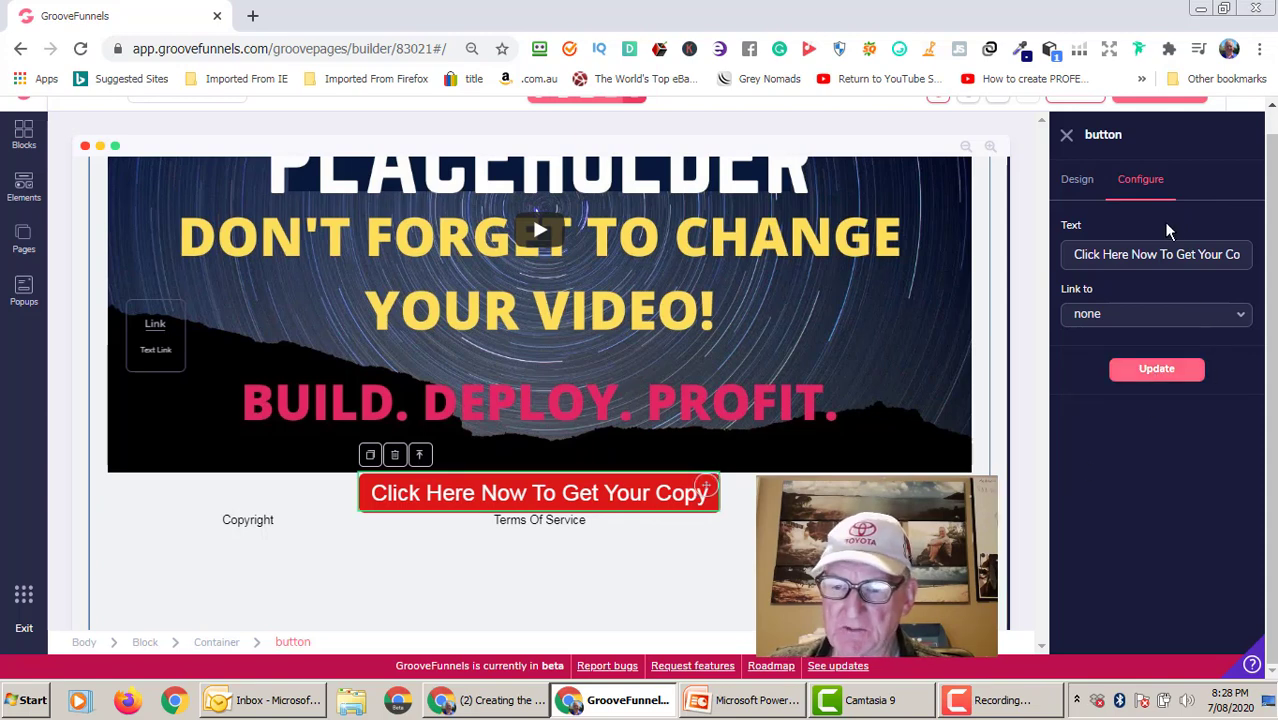
# Add equal top and bottom margins to the red button to separate it from the video and footer text.
pyautogui.scroll(1, 1214, 320)
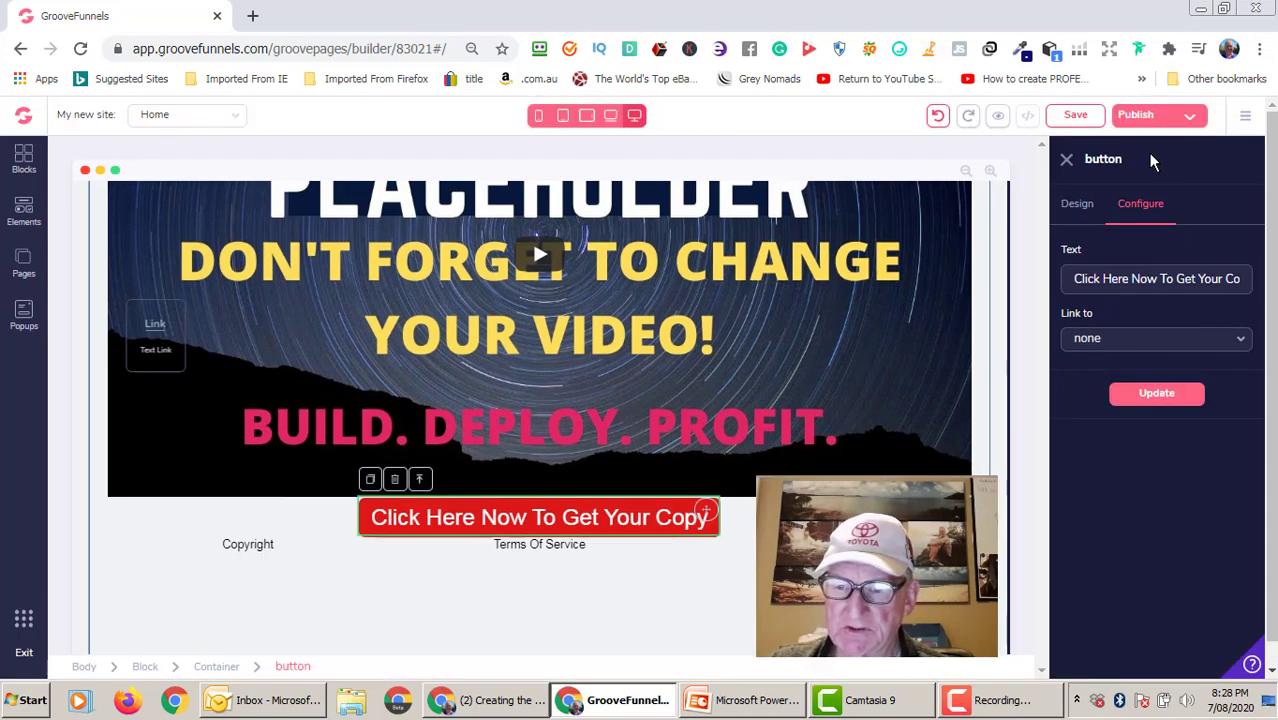
pyautogui.click(1078, 205)
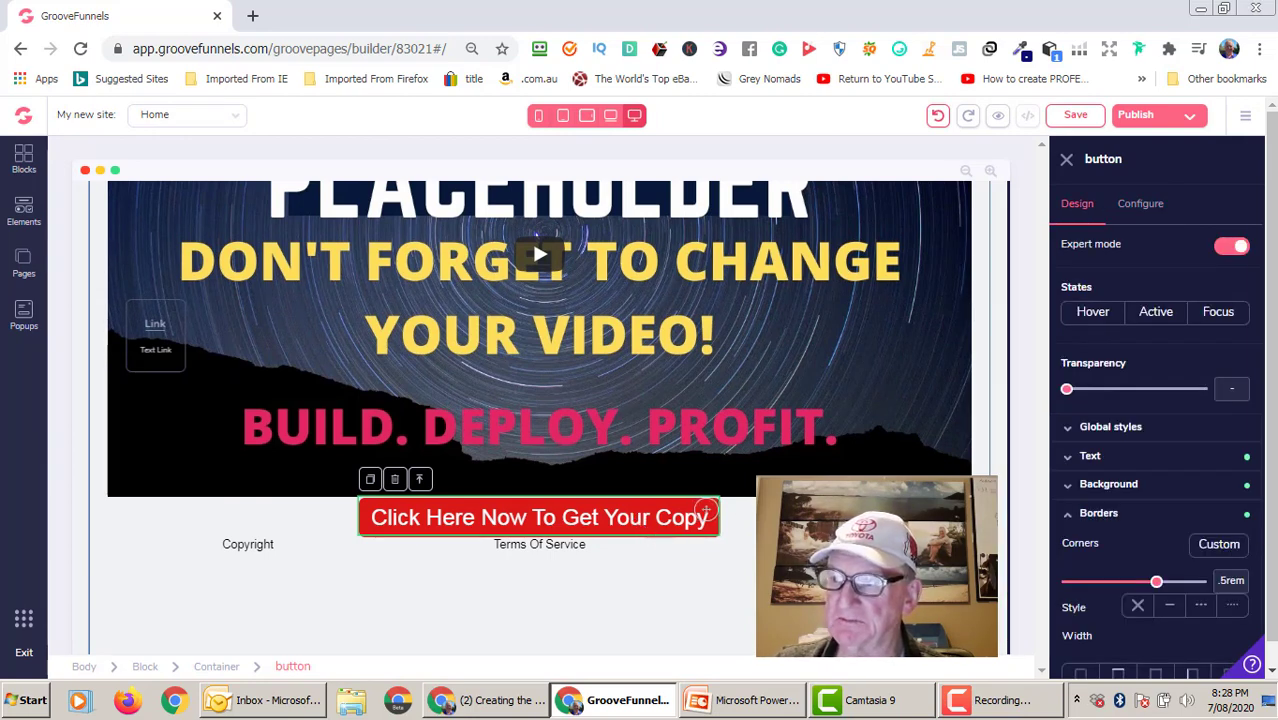
pyautogui.scroll(-2, 1157, 420)
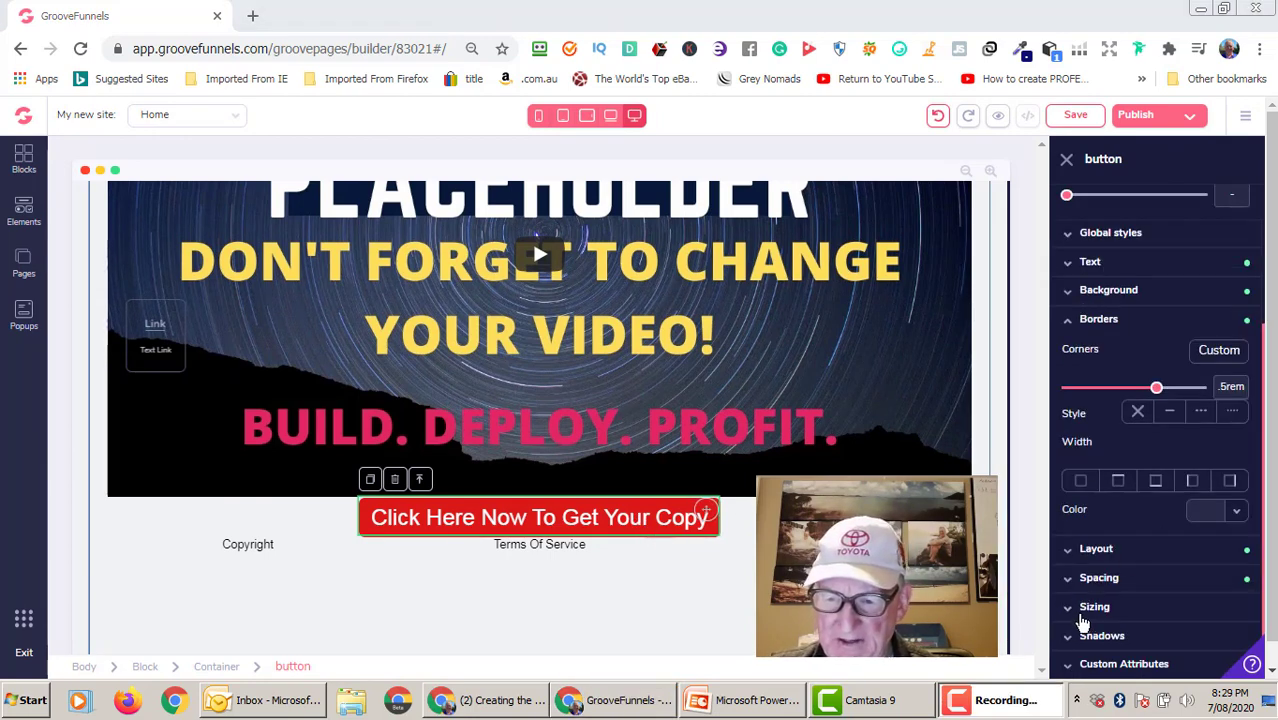
pyautogui.click(1073, 580)
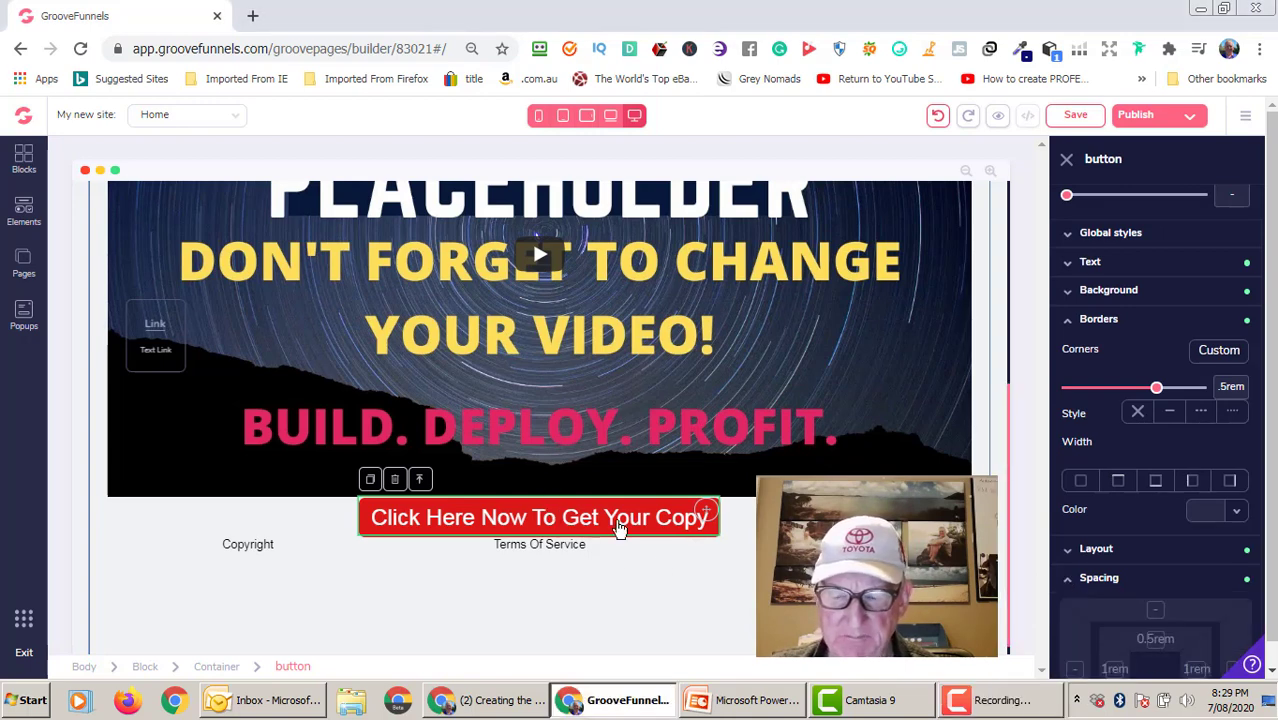
pyautogui.scroll(-1, 1027, 550)
pyautogui.scroll(-2, 1138, 524)
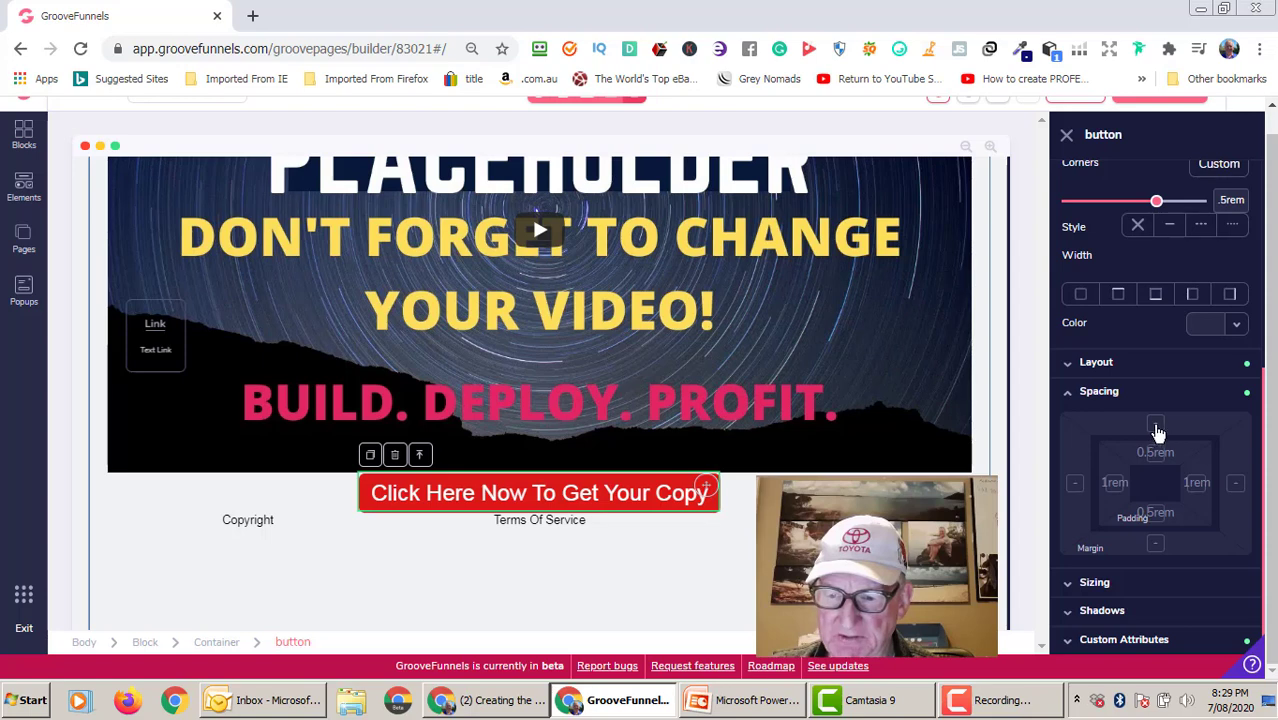
pyautogui.click(1156, 426)
pyautogui.click(1157, 547)
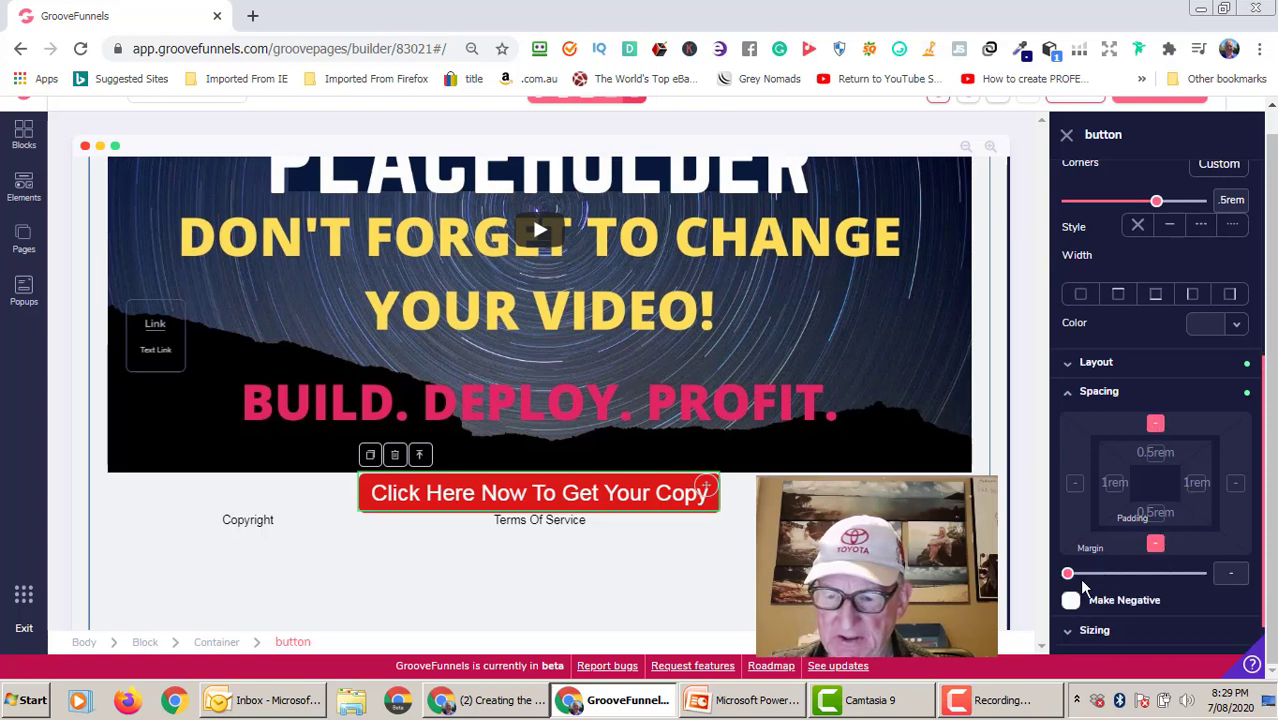
pyautogui.click(1075, 575)
pyautogui.moveTo(1078, 582); pyautogui.dragTo(1132, 585)
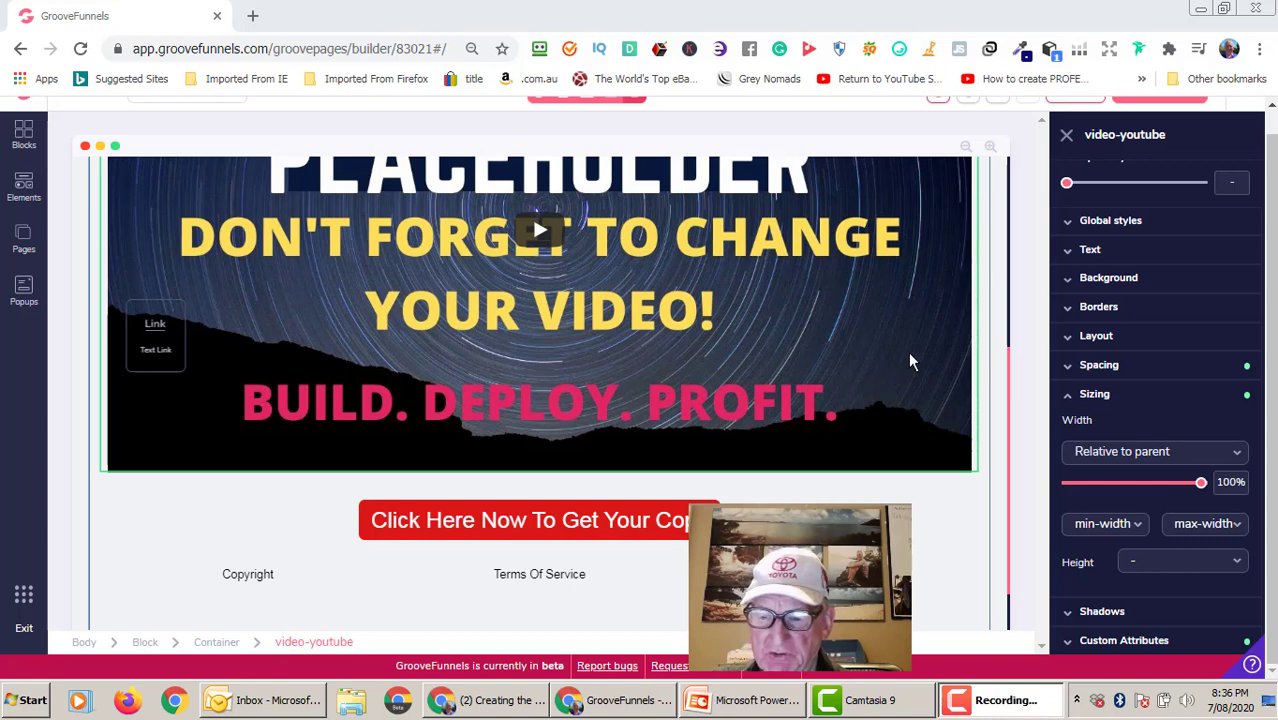
# Reduce the YouTube video's width to 75% relative to its parent and open its maximum-width options.
pyautogui.click(1203, 484)
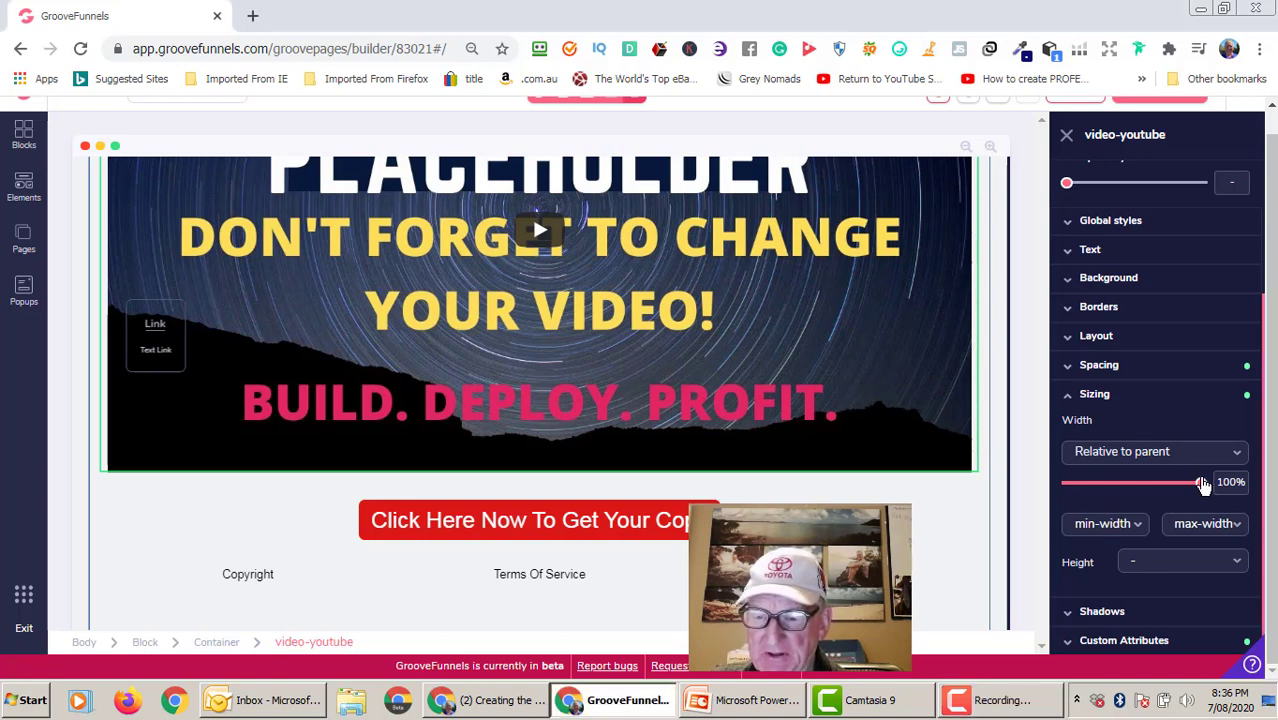
pyautogui.moveTo(1203, 484); pyautogui.dragTo(1176, 486)
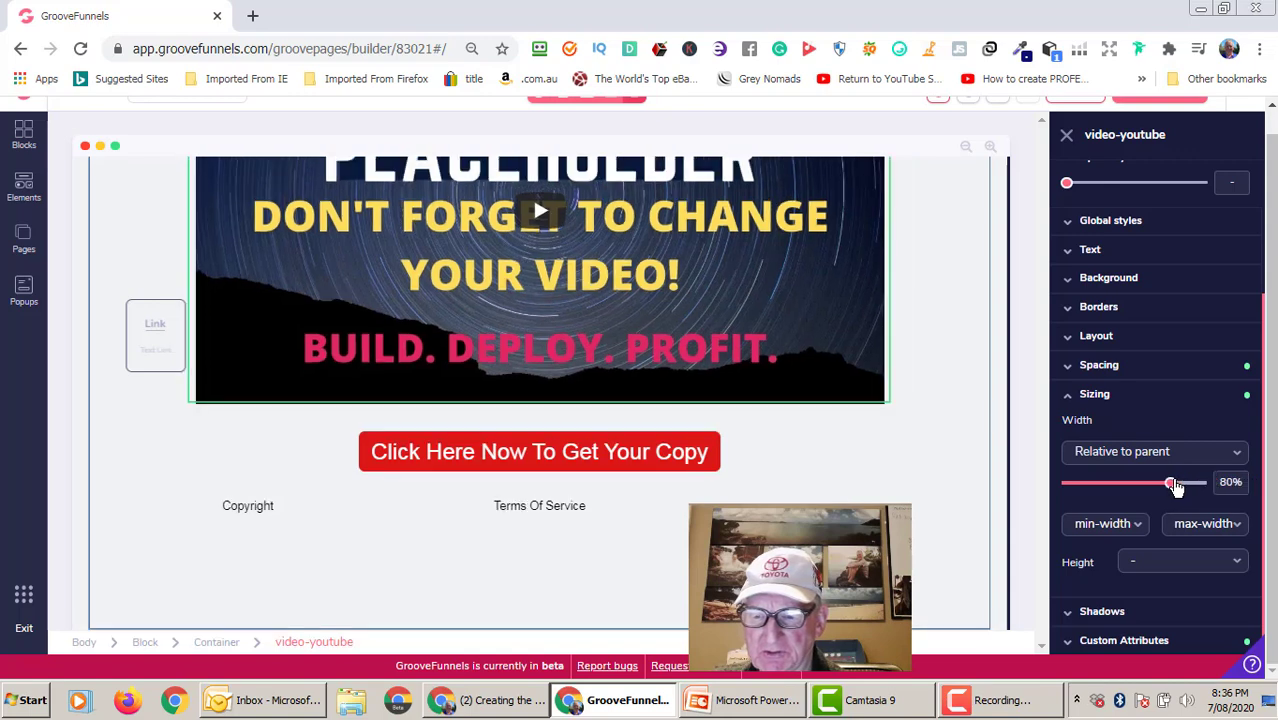
pyautogui.scroll(3, 925, 500)
pyautogui.scroll(-1, 925, 500)
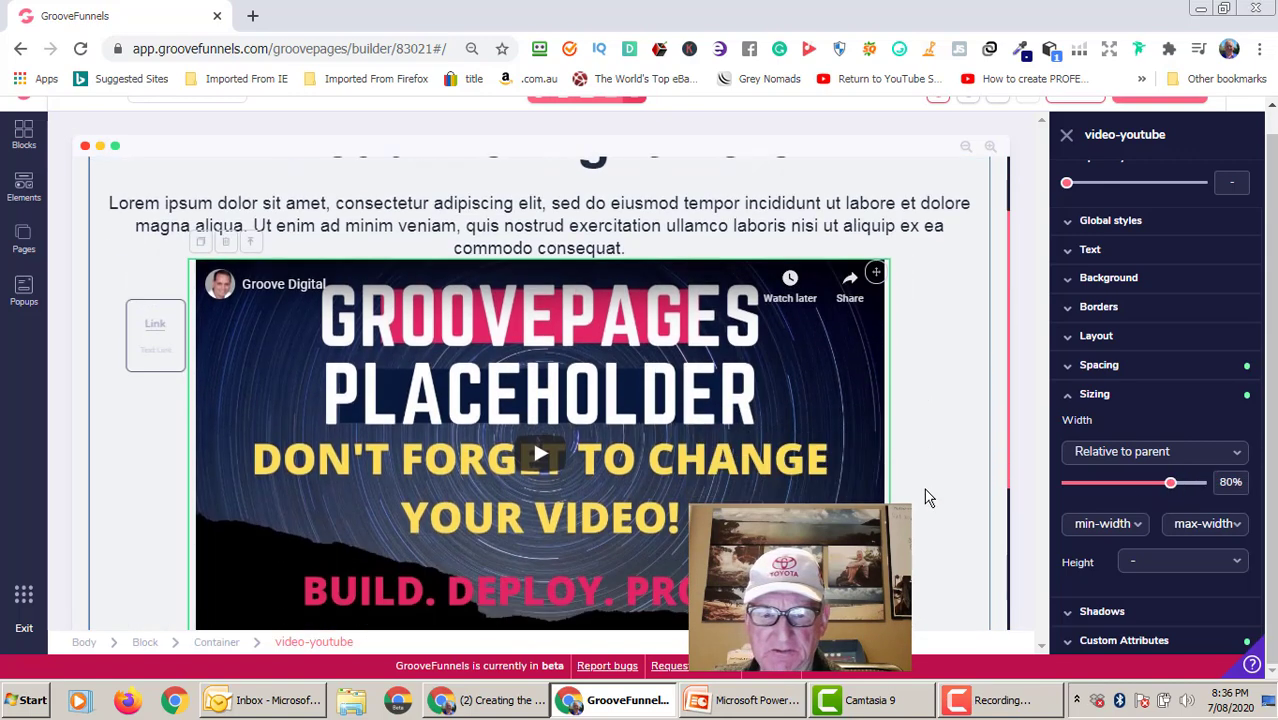
pyautogui.scroll(-2, 927, 497)
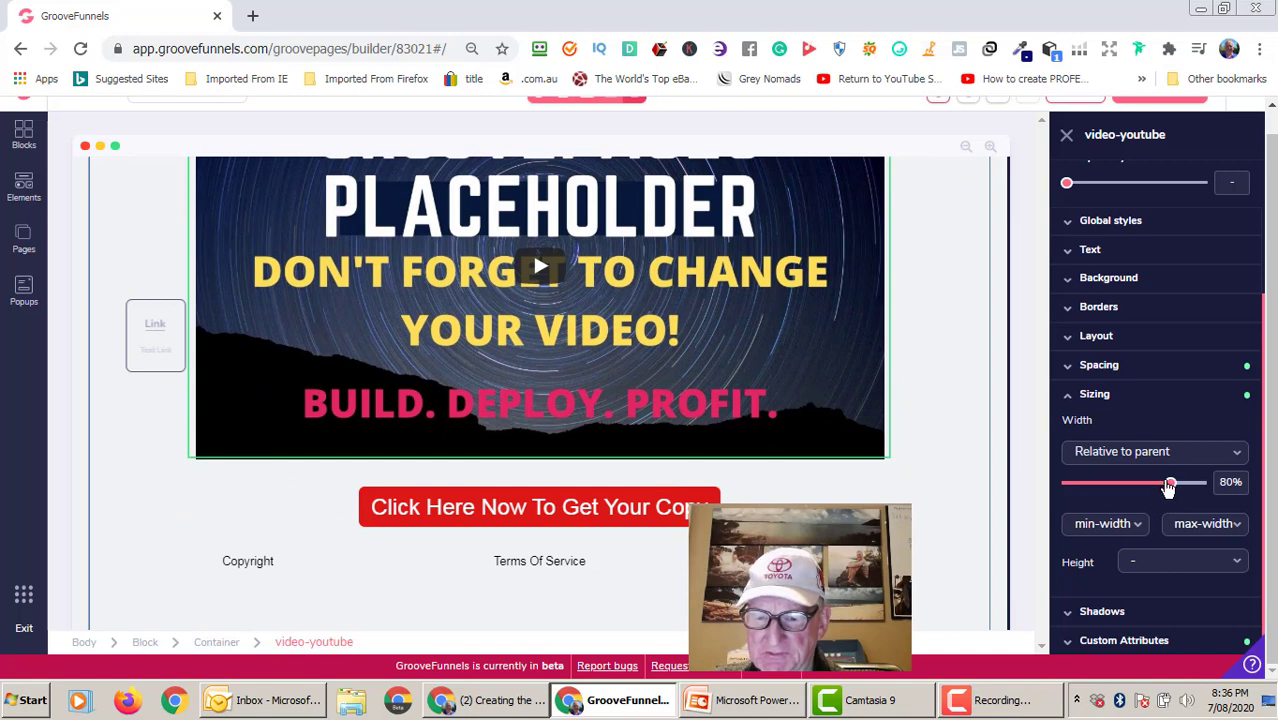
pyautogui.moveTo(1170, 484); pyautogui.dragTo(1163, 486)
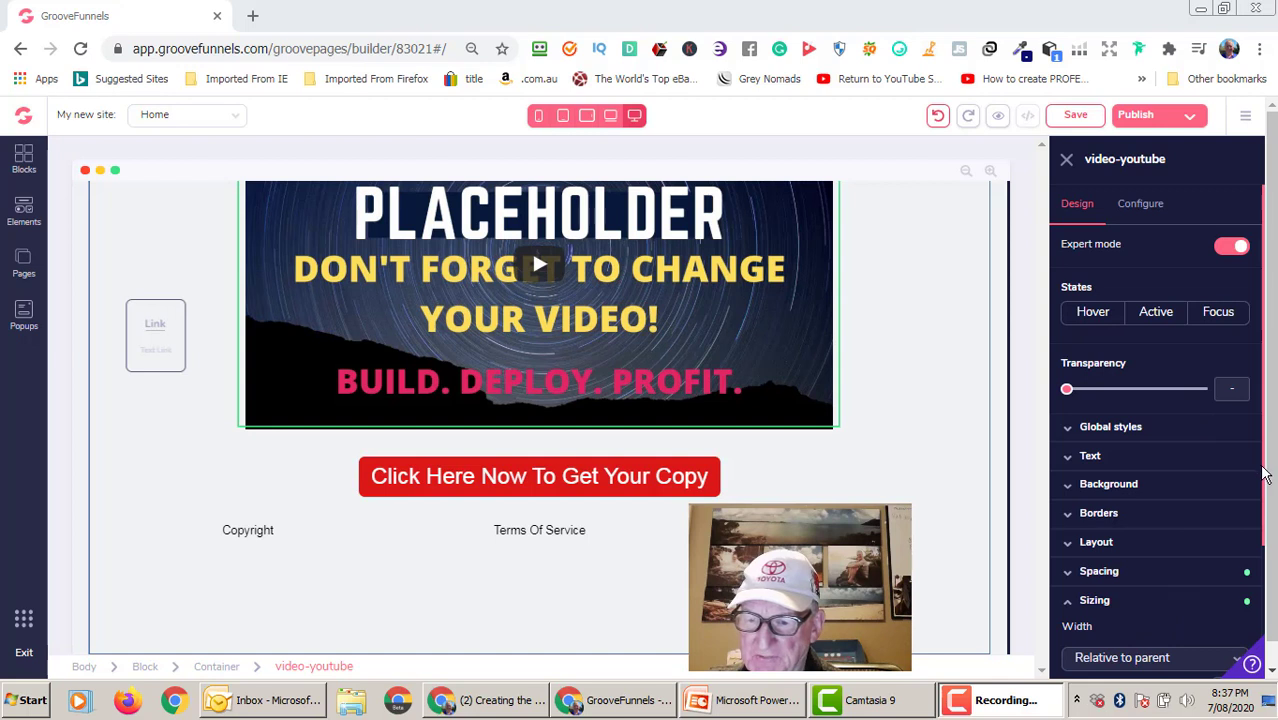
pyautogui.scroll(-2, 1240, 555)
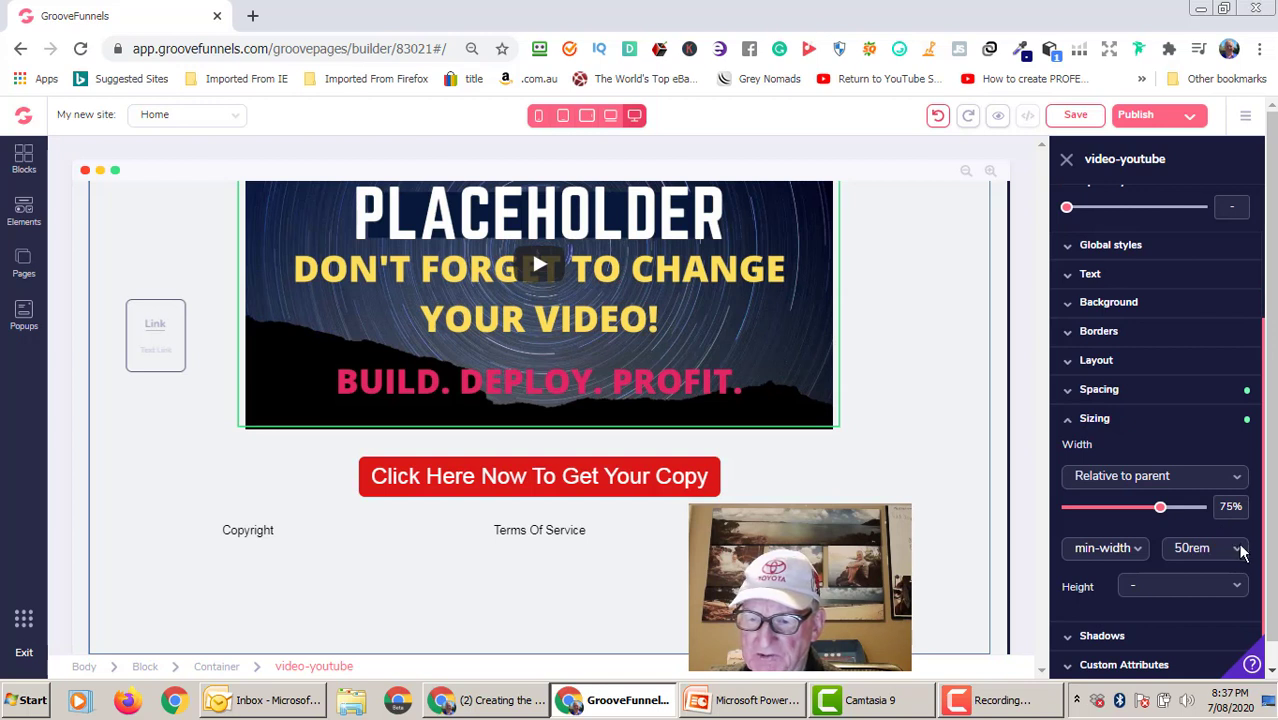
pyautogui.click(1240, 551)
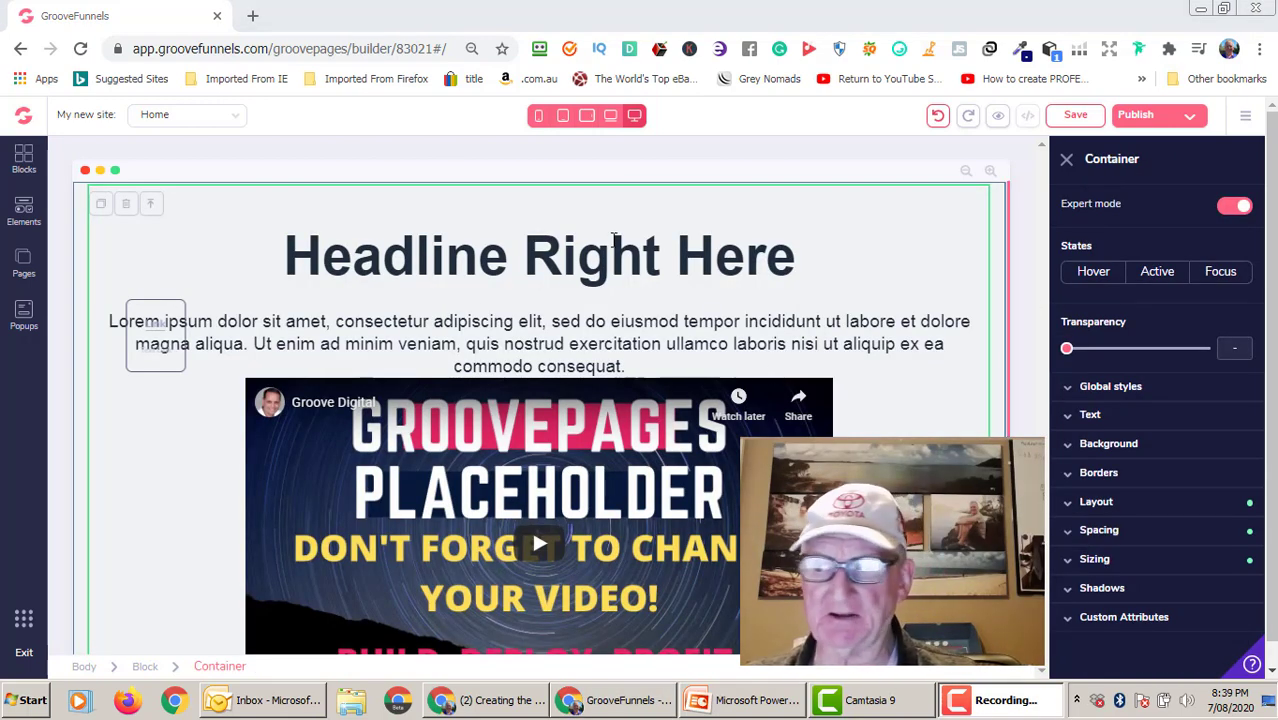
# Replace the headline text above the video with "Get Your Copy Of This Amazing Software".
pyautogui.click(792, 258)
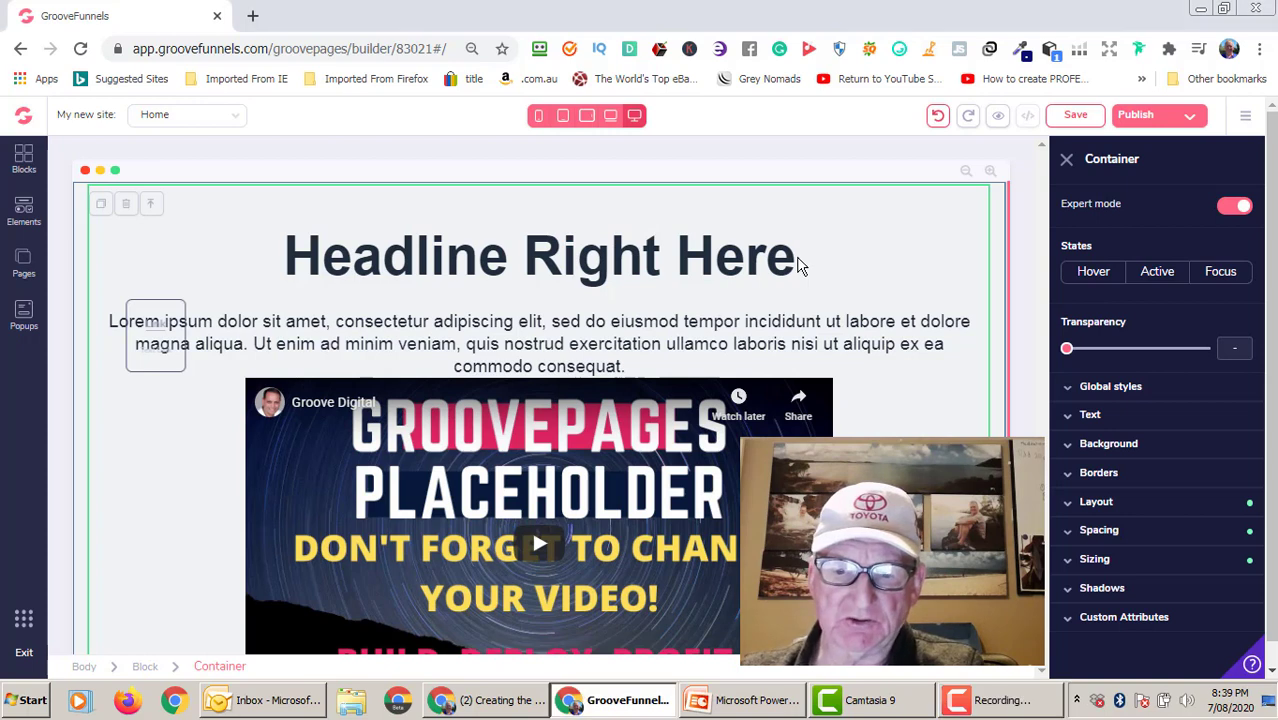
pyautogui.tripleClick(792, 258)
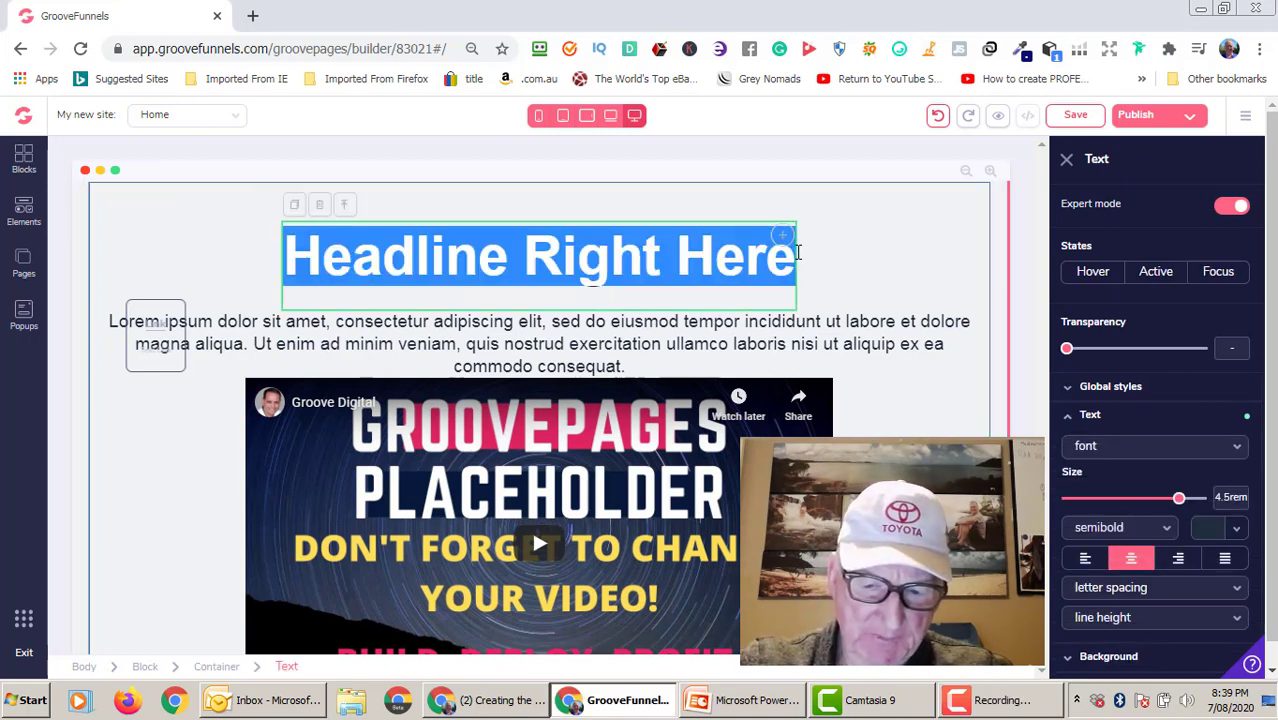
pyautogui.scroll(-3, 797, 255)
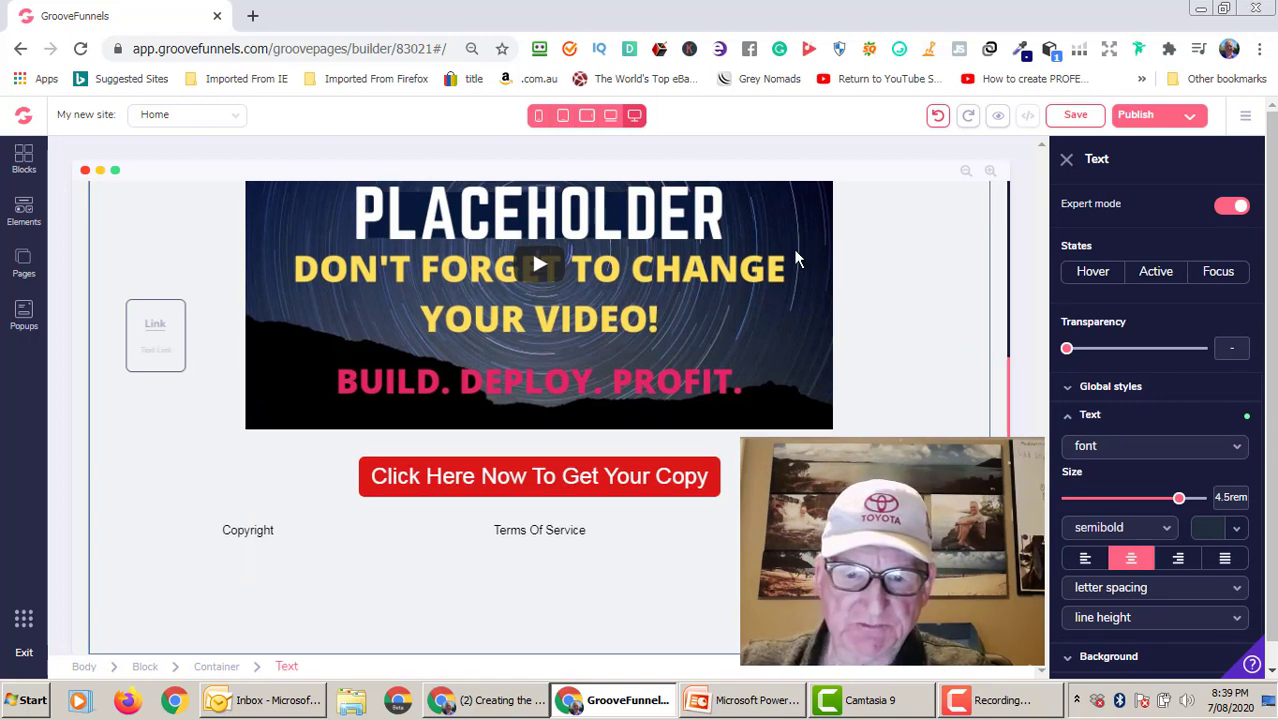
pyautogui.scroll(3, 787, 379)
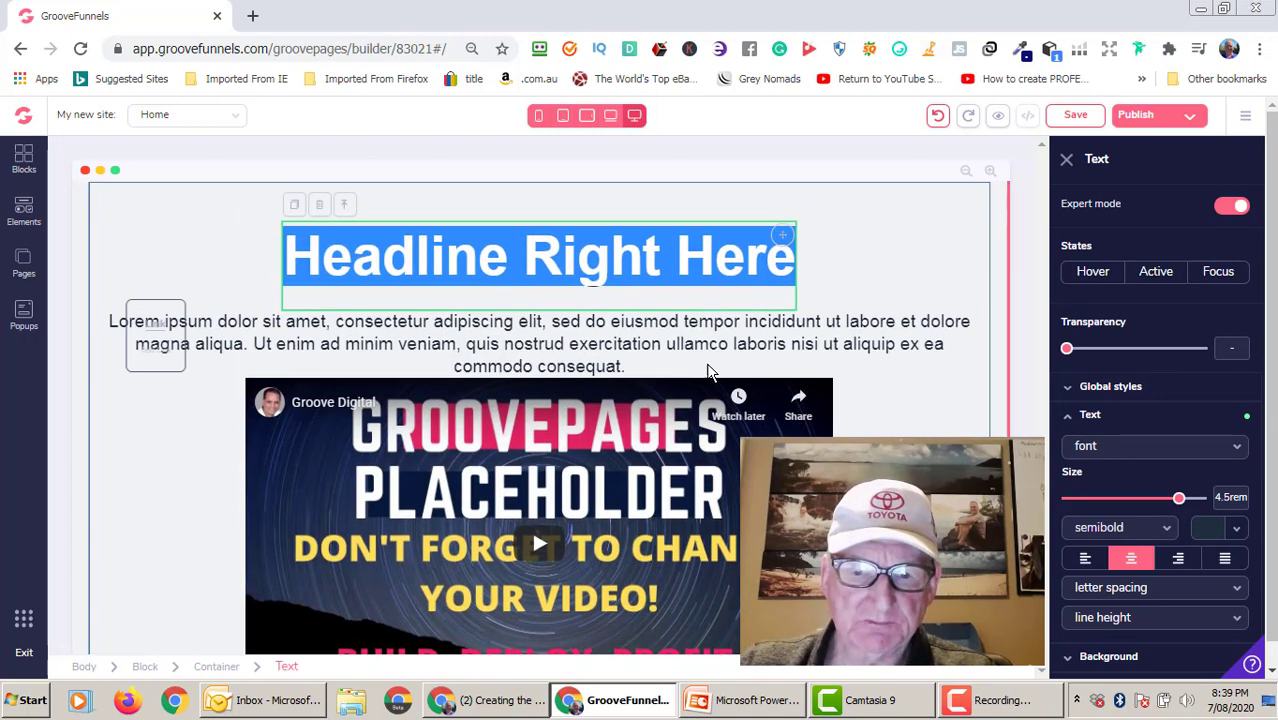
pyautogui.click(652, 275)
pyautogui.moveTo(766, 258); pyautogui.dragTo(291, 281)
pyautogui.write('Gete')
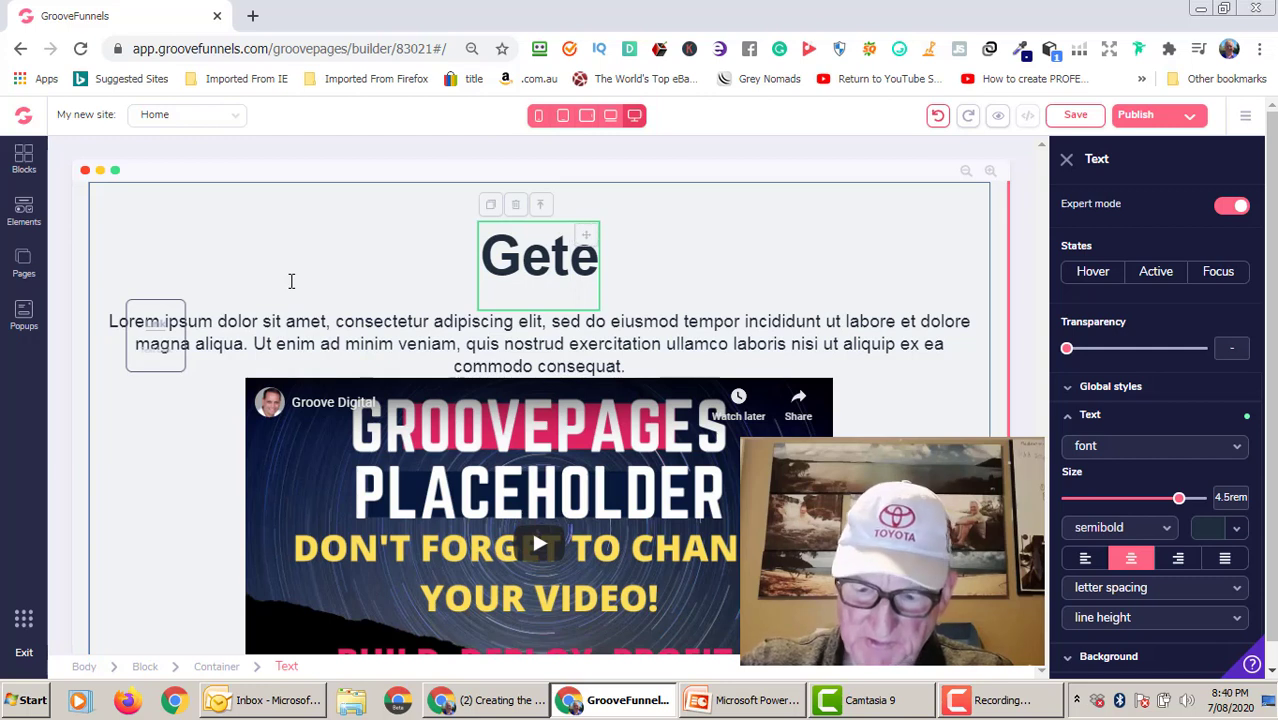
pyautogui.press('Delete')
pyautogui.write('Your')
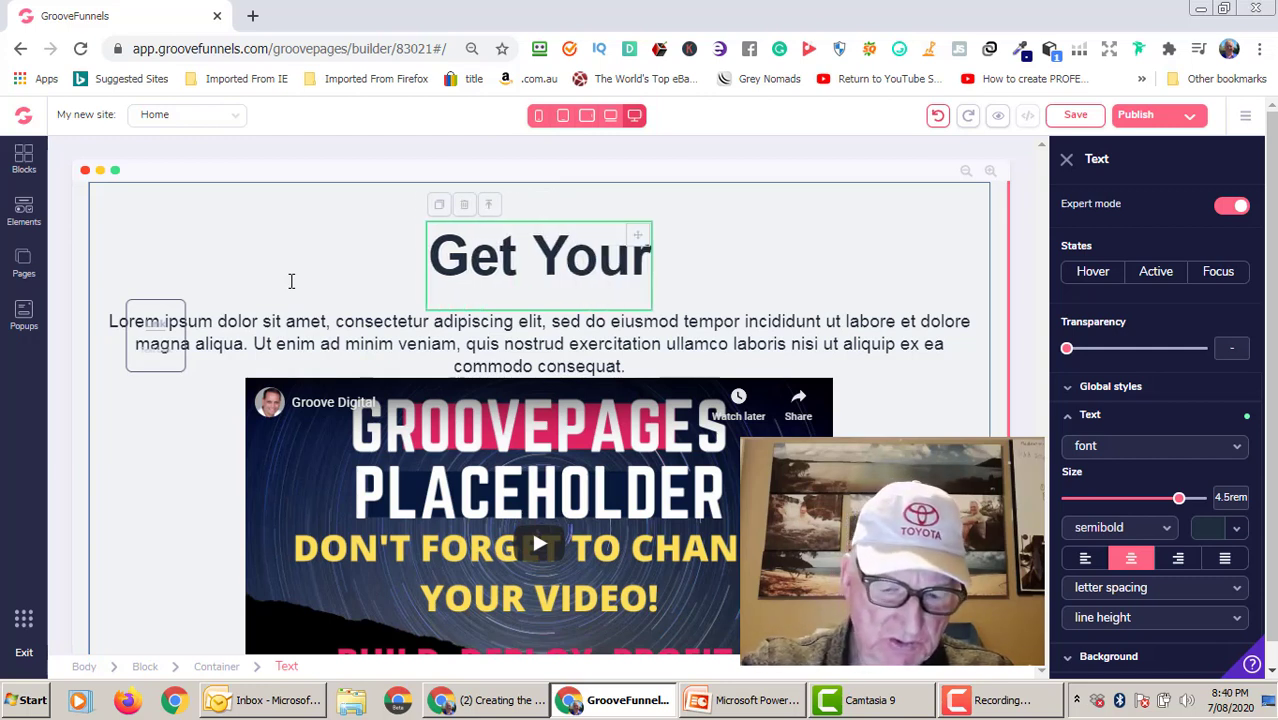
pyautogui.write(' Copy')
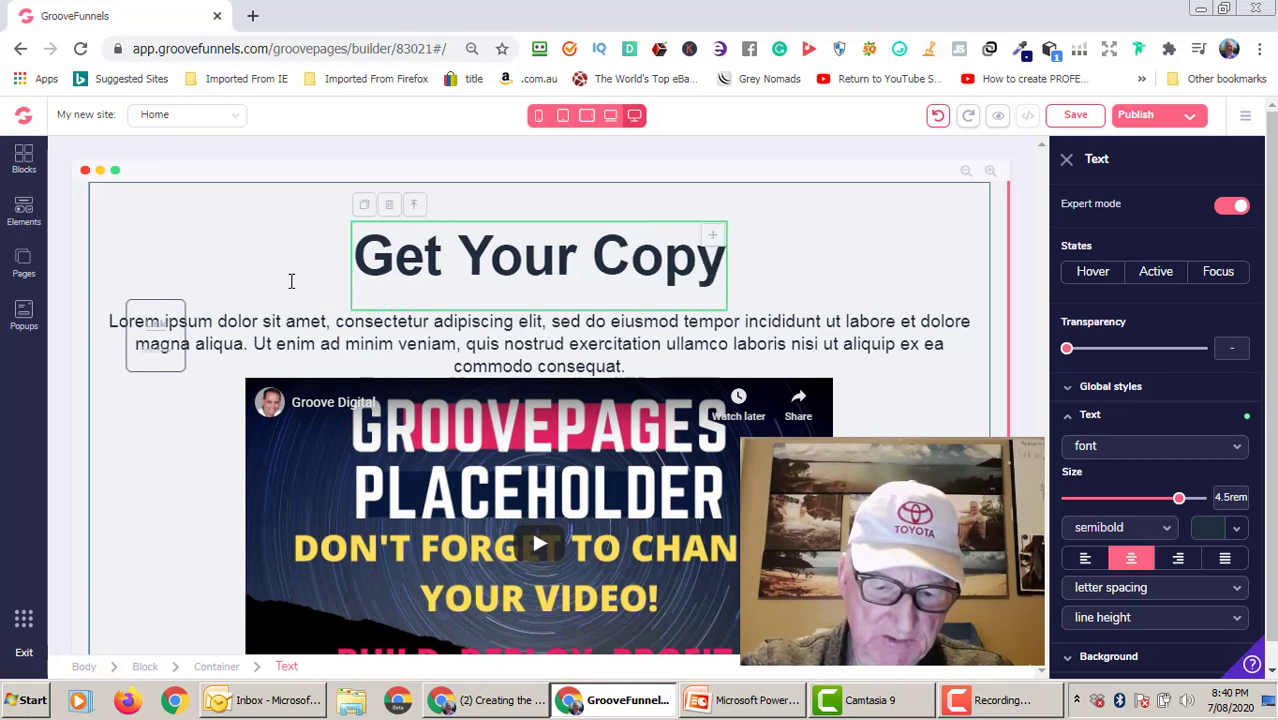
pyautogui.write(' Of')
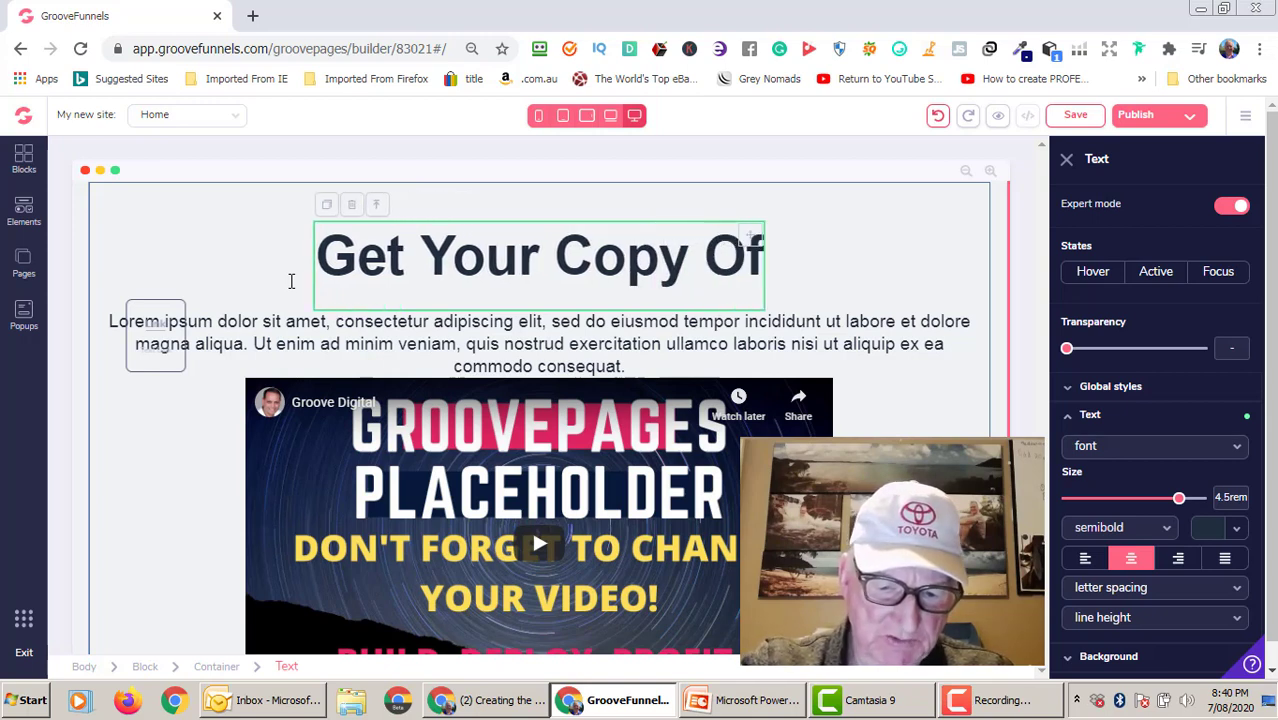
pyautogui.write(' Th')
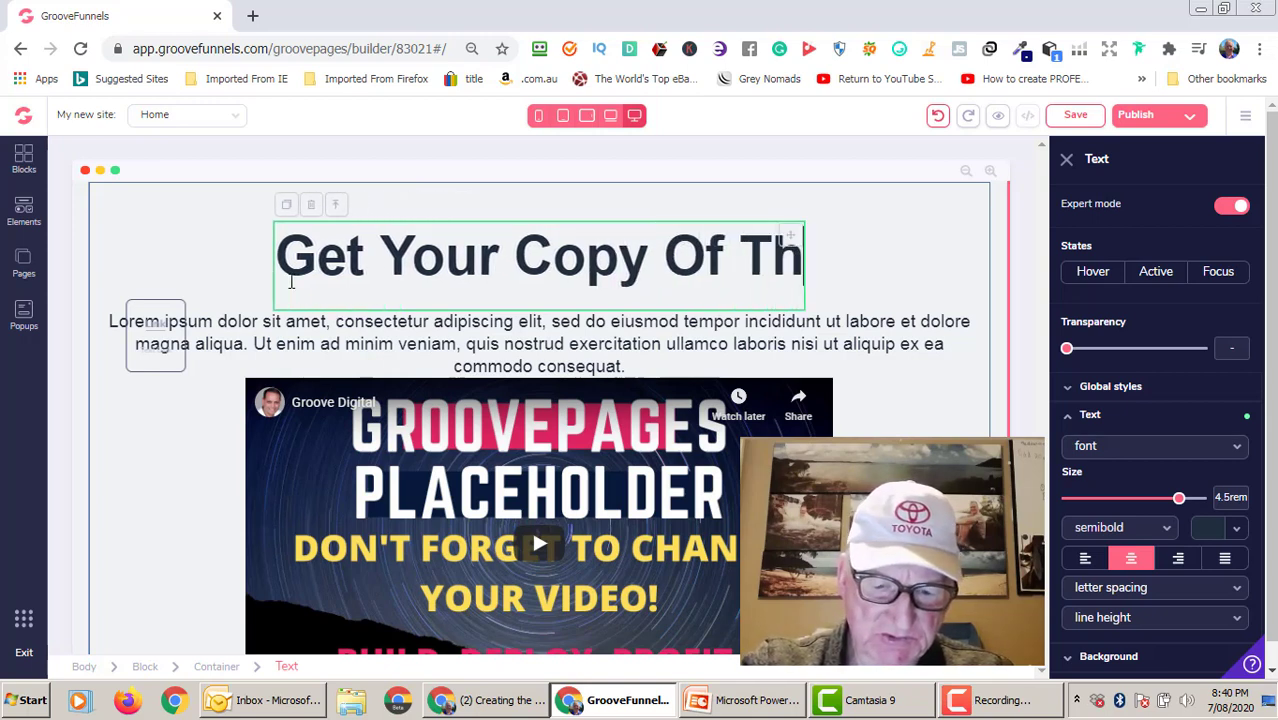
pyautogui.write('is A')
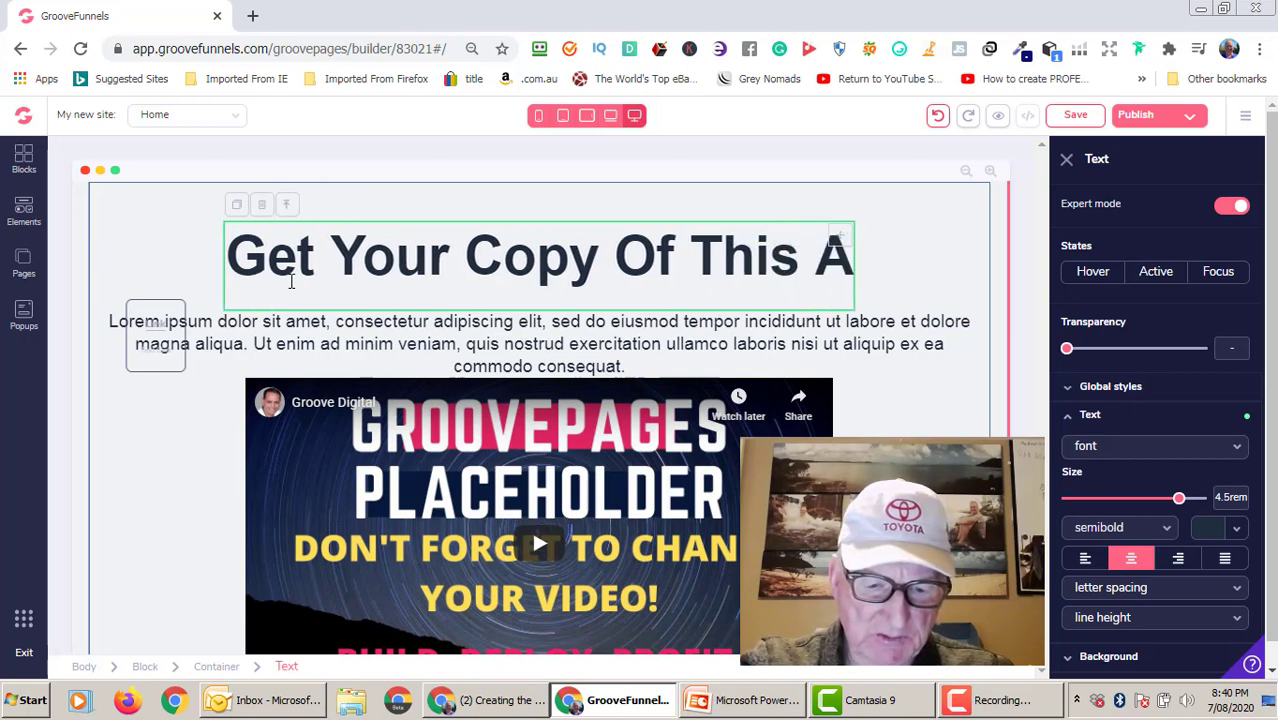
pyautogui.write('mazin')
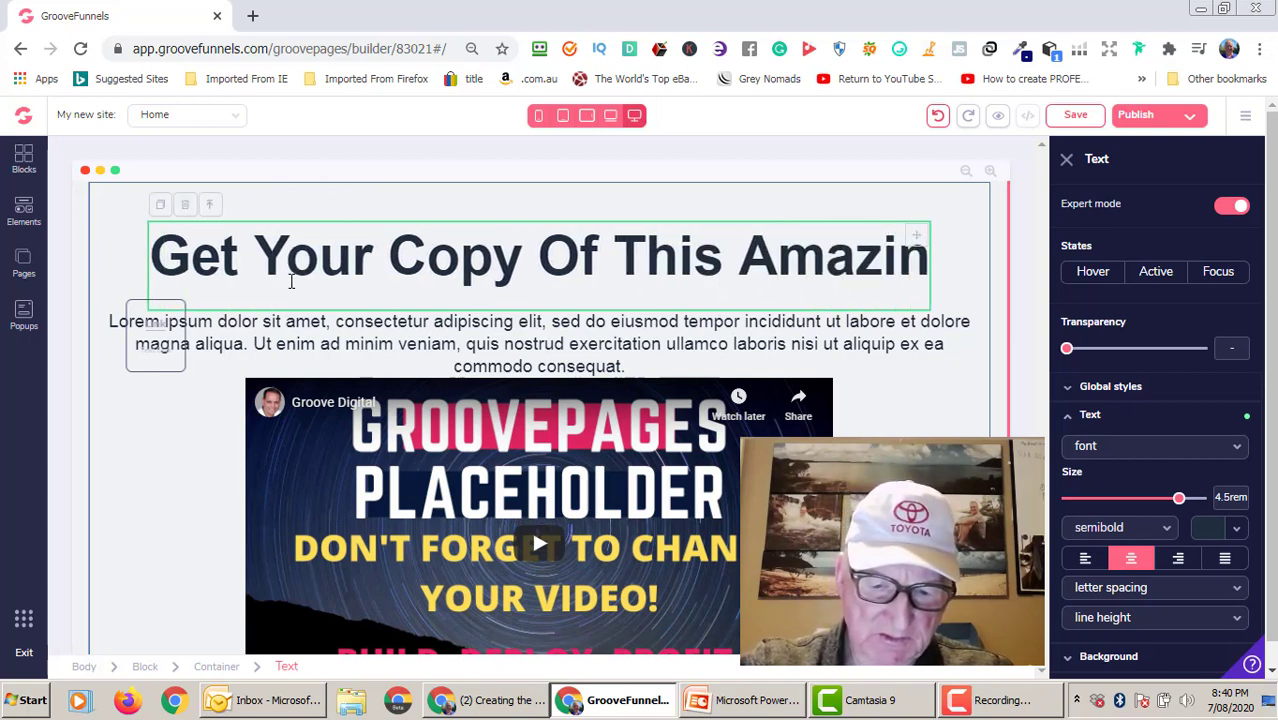
pyautogui.write('g S')
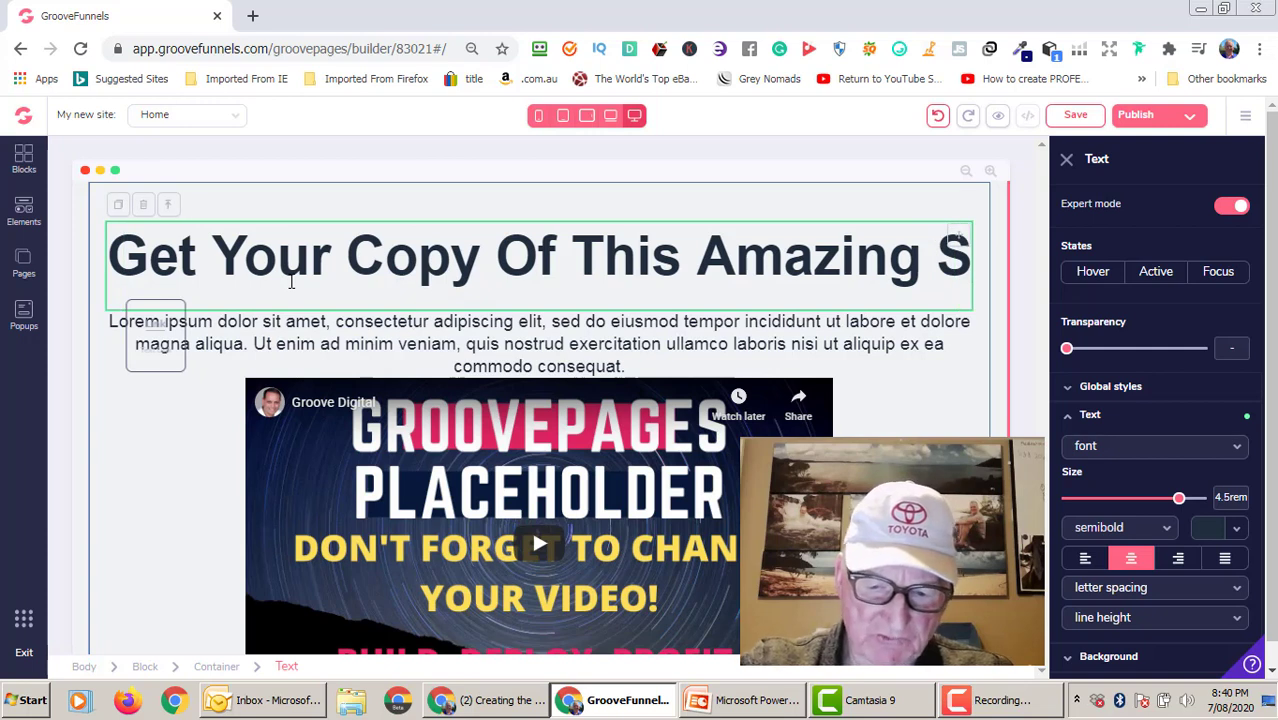
pyautogui.write('oftware')
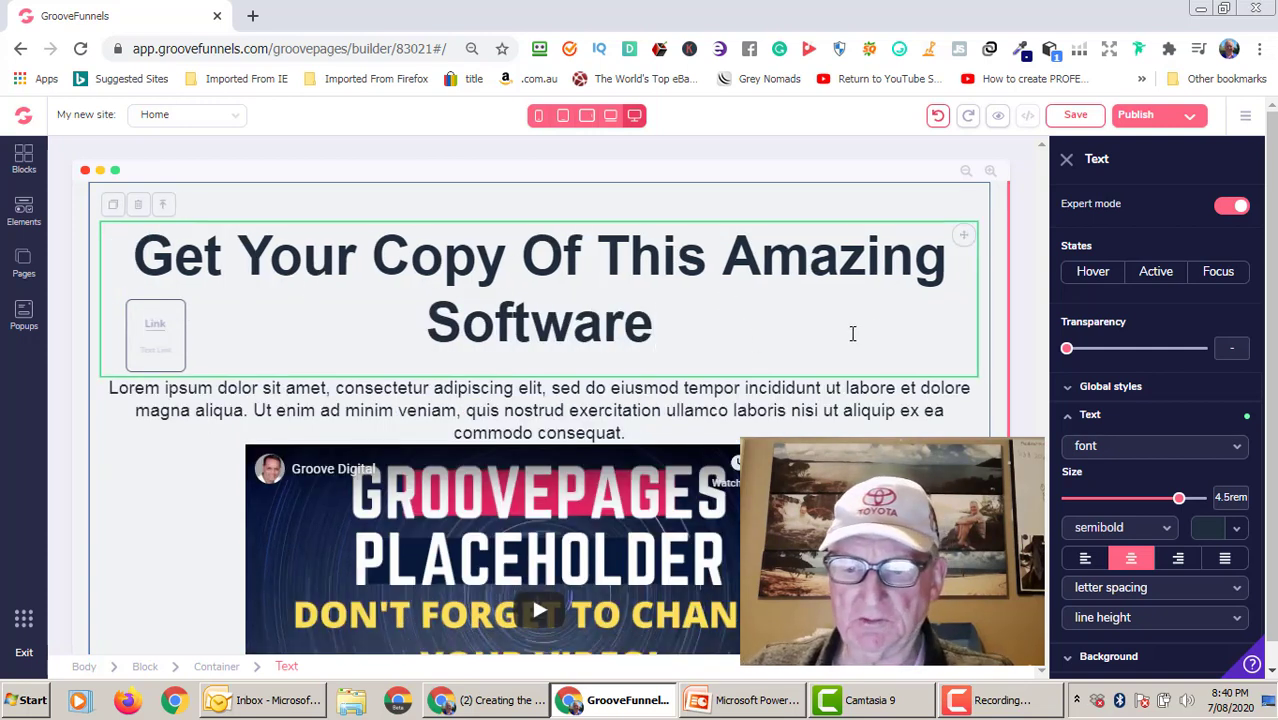
# Delete the lorem ipsum paragraph between the headline and the video.
pyautogui.click(634, 421)
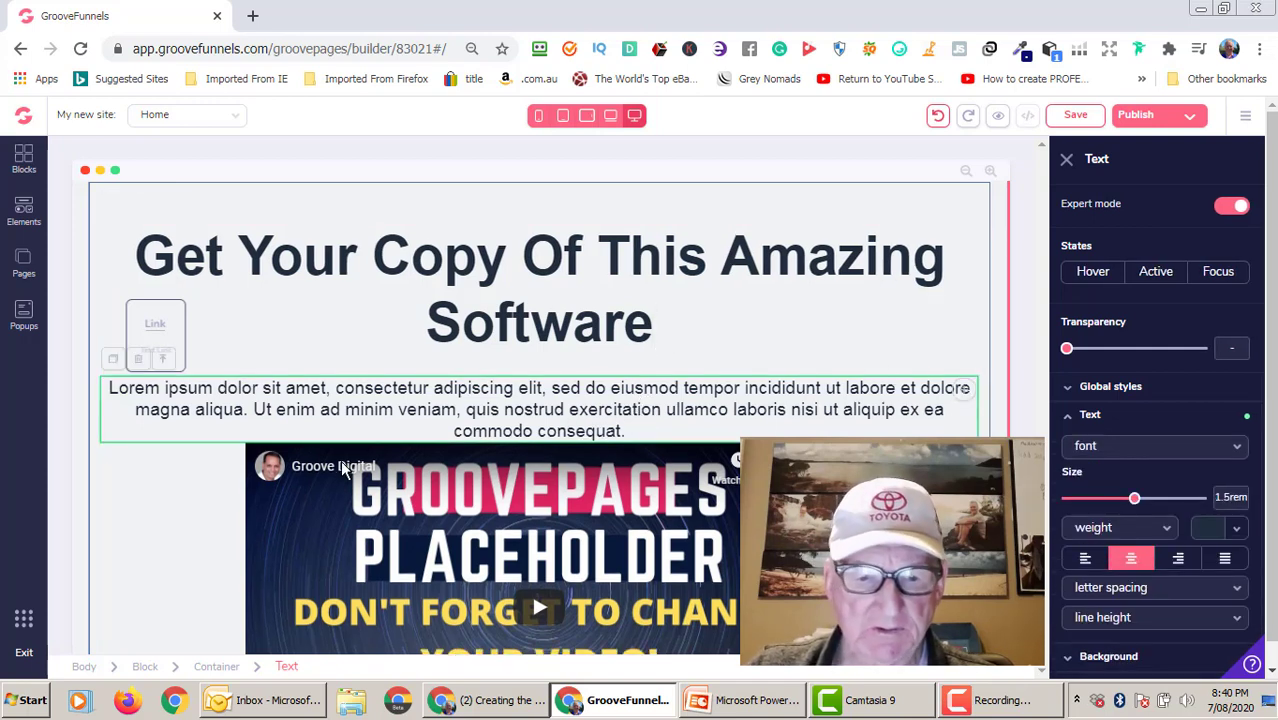
pyautogui.click(141, 359)
pyautogui.click(688, 418)
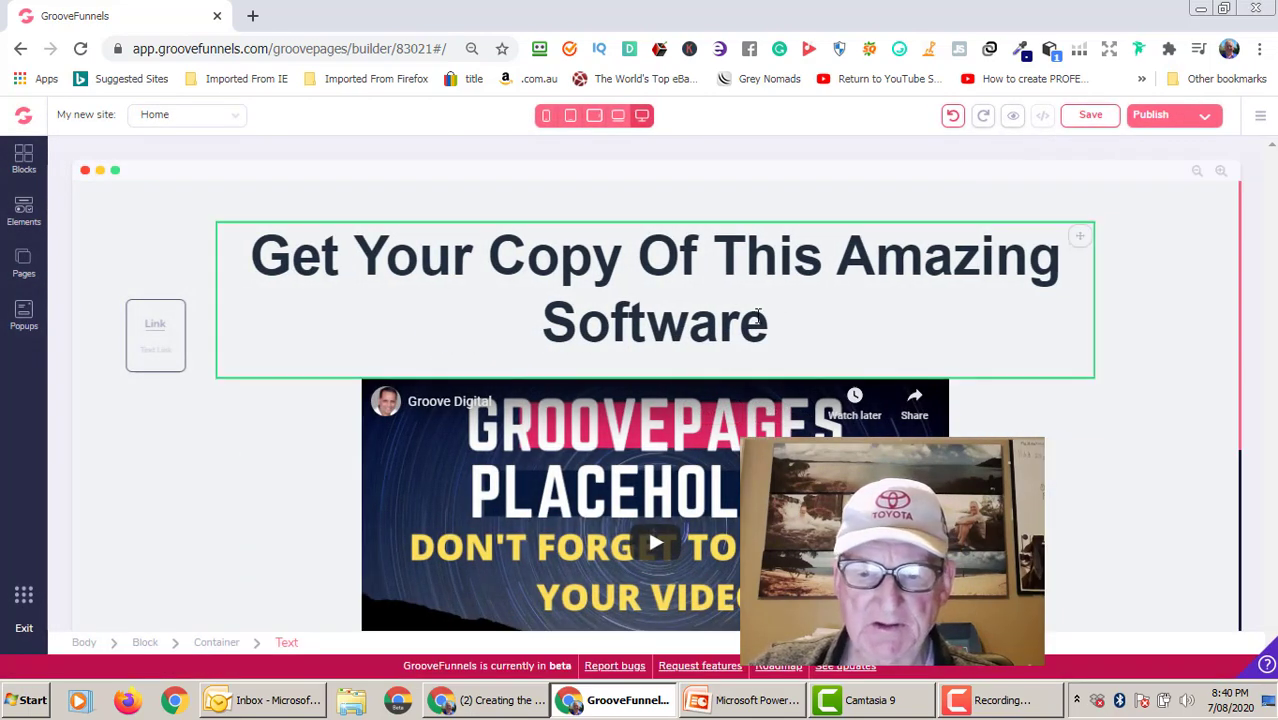
# Reduce the headline's text size to 3rem so that it fits on one line.
pyautogui.click(759, 316)
pyautogui.moveTo(688, 322); pyautogui.dragTo(132, 252)
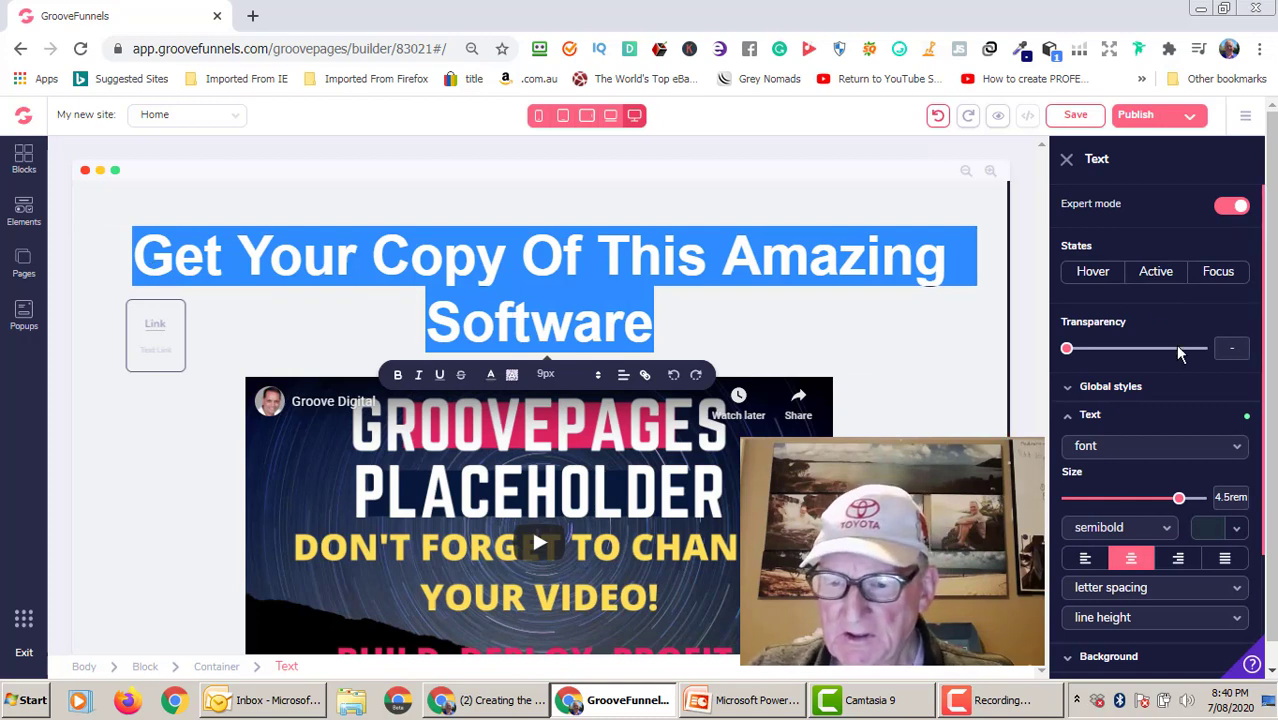
pyautogui.moveTo(1181, 503); pyautogui.dragTo(1166, 503)
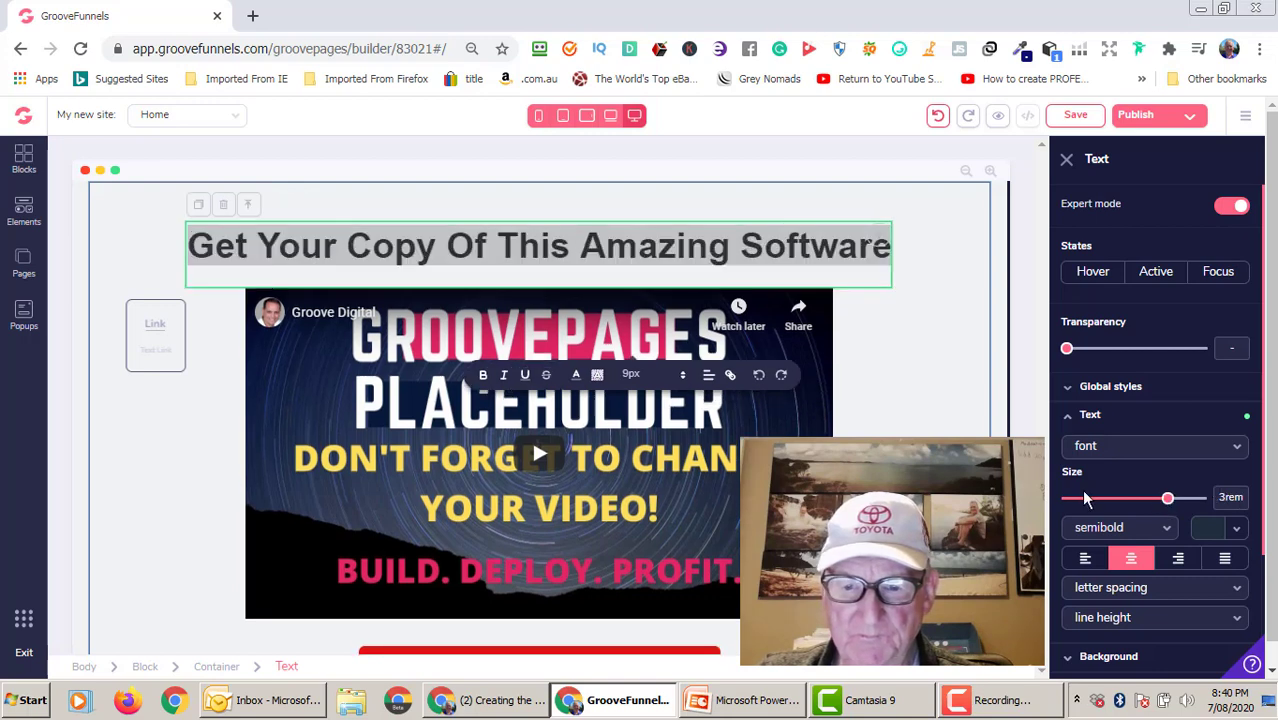
pyautogui.click(912, 302)
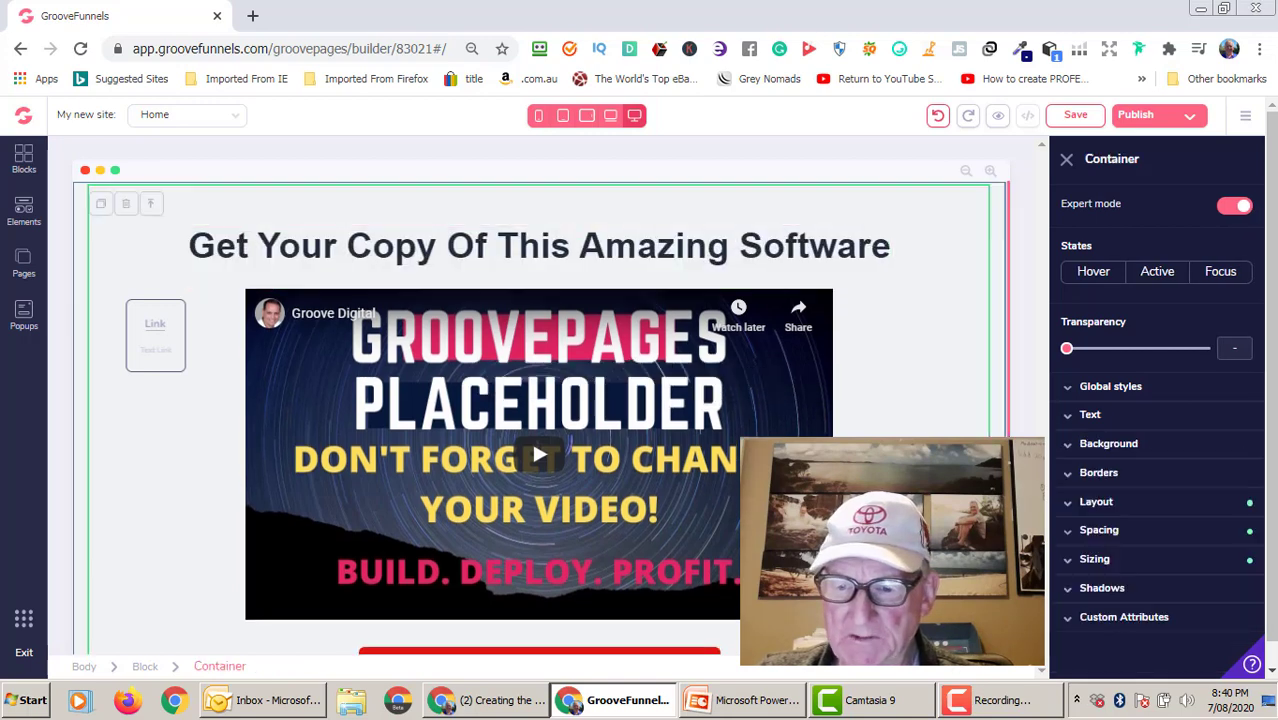
# Color the whole headline text red and give it a yellow highlight.
pyautogui.click(878, 248)
pyautogui.moveTo(189, 244); pyautogui.dragTo(891, 236)
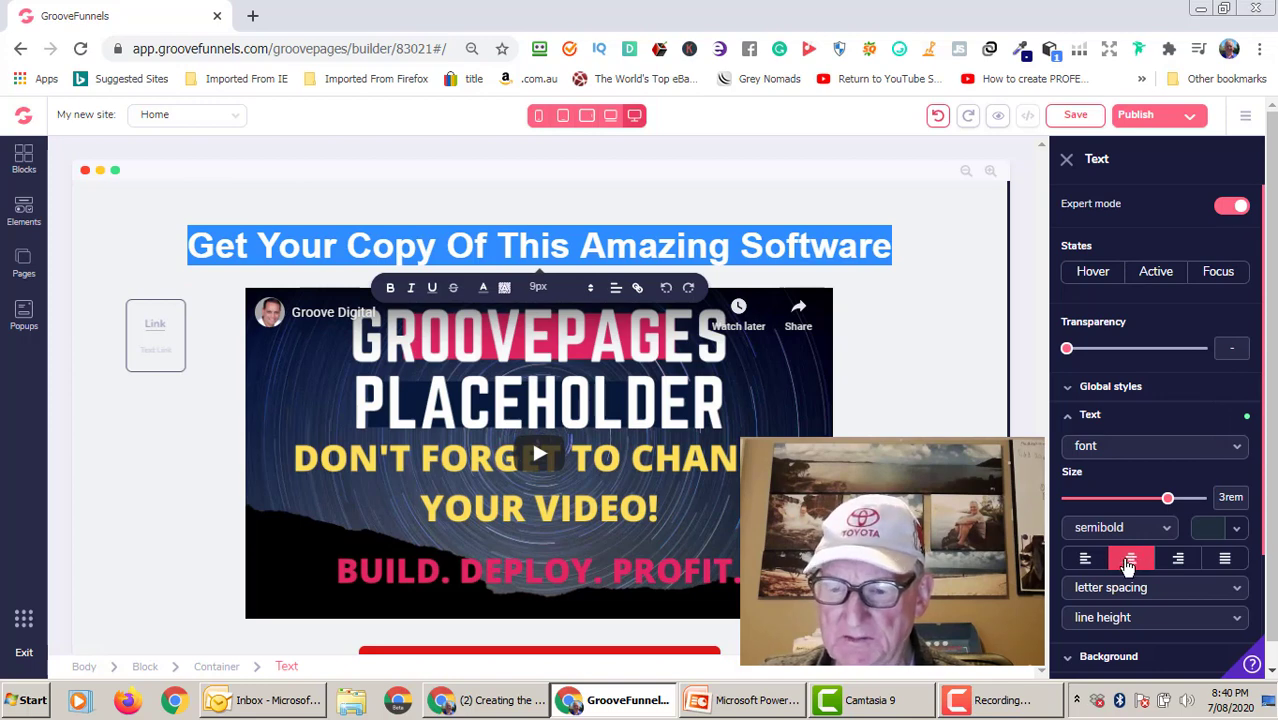
pyautogui.scroll(-1, 1117, 570)
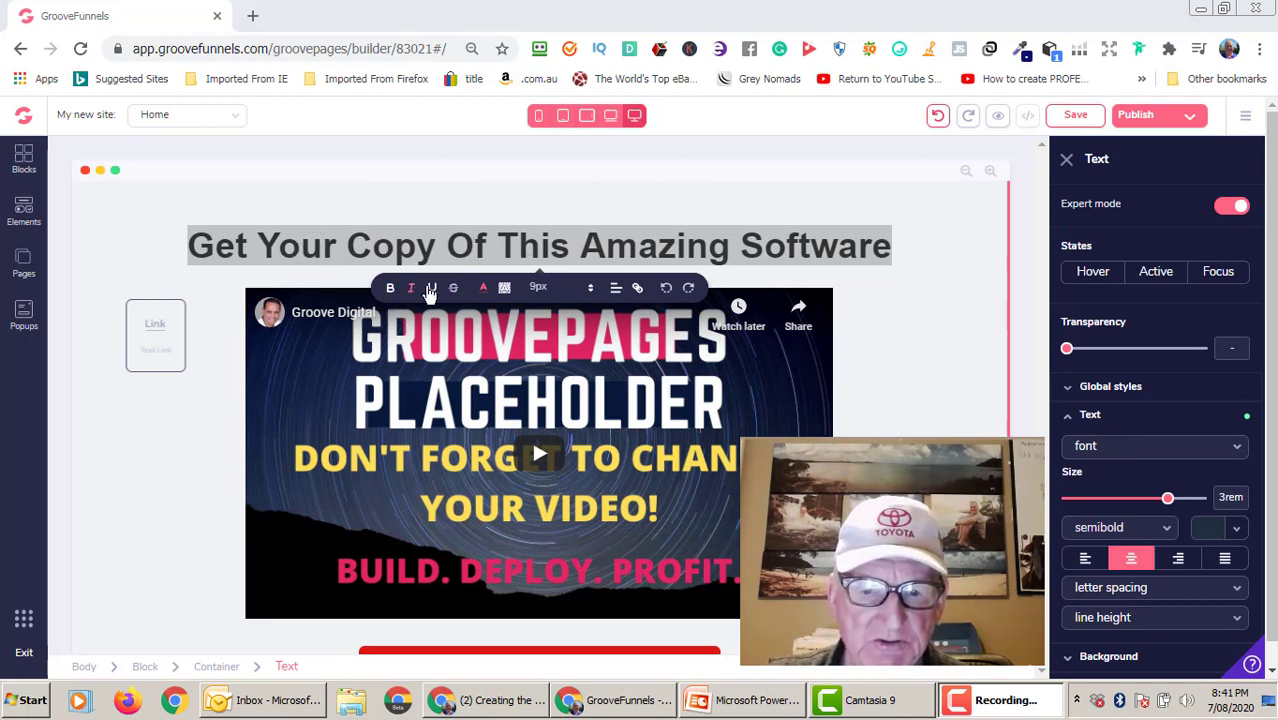
pyautogui.click(505, 290)
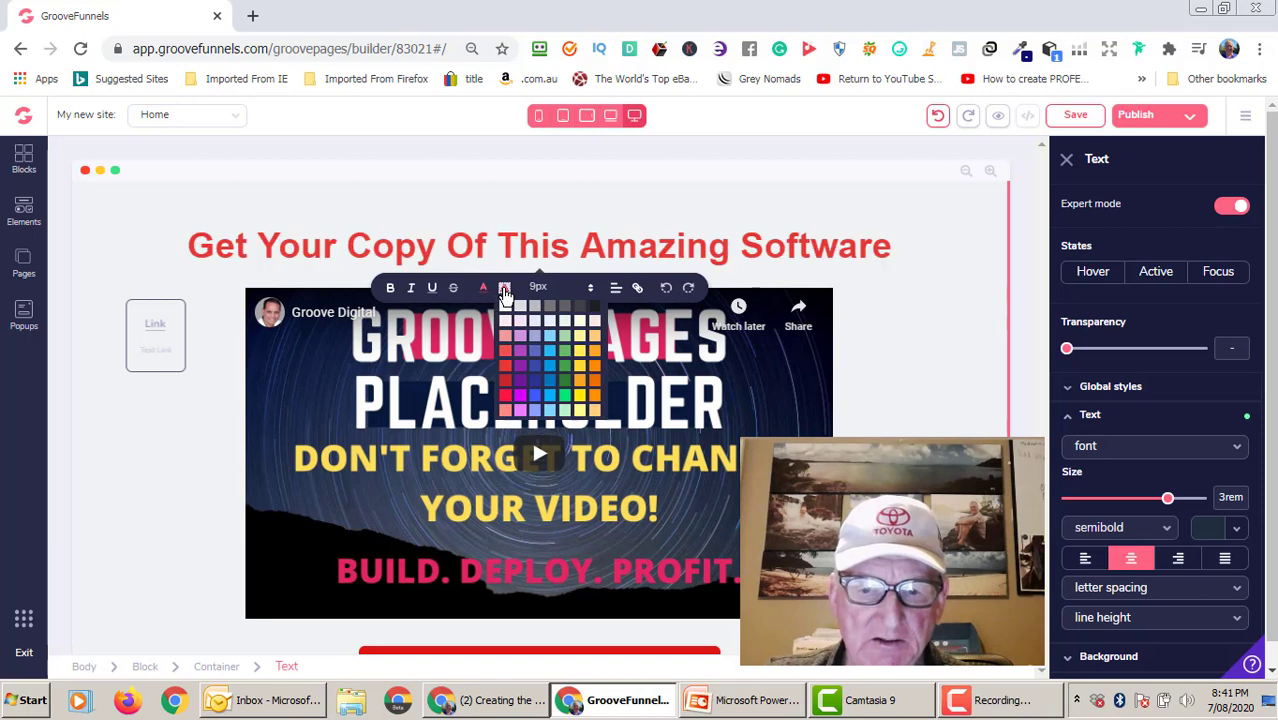
pyautogui.click(584, 360)
pyautogui.click(904, 307)
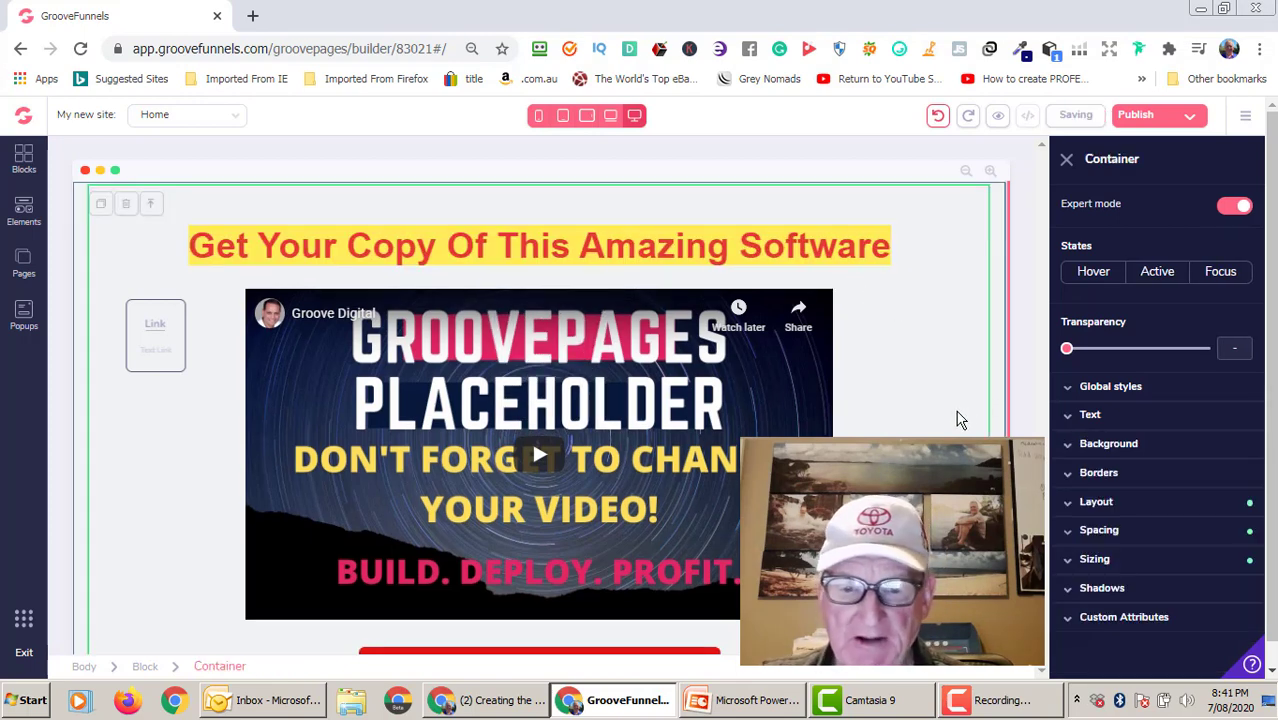
pyautogui.scroll(-2, 960, 415)
pyautogui.scroll(2, 965, 410)
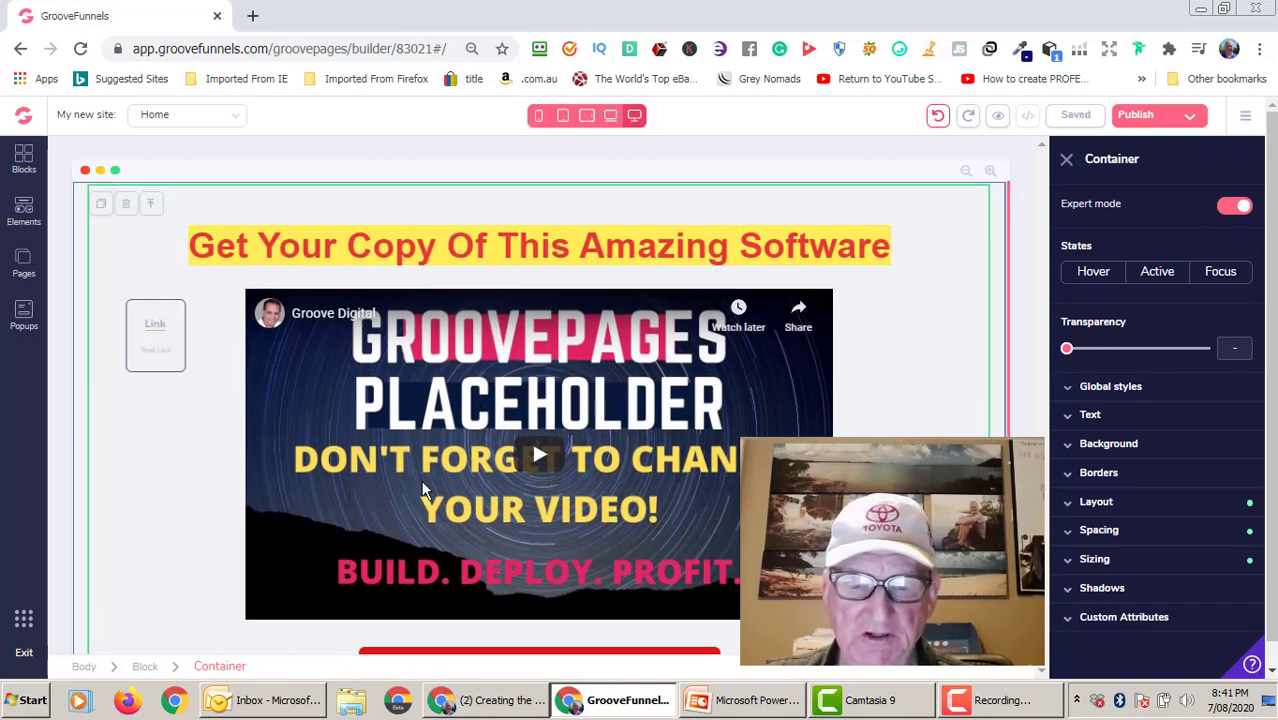
pyautogui.click(772, 379)
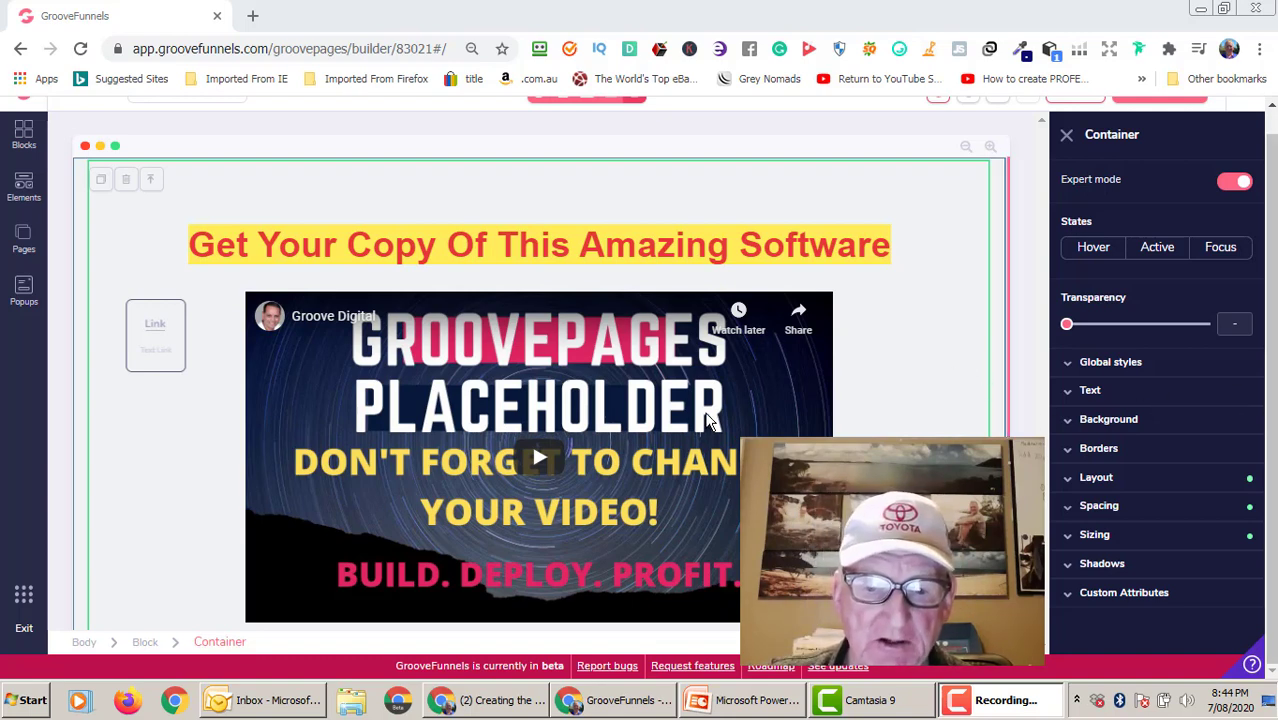
pyautogui.click(1274, 205)
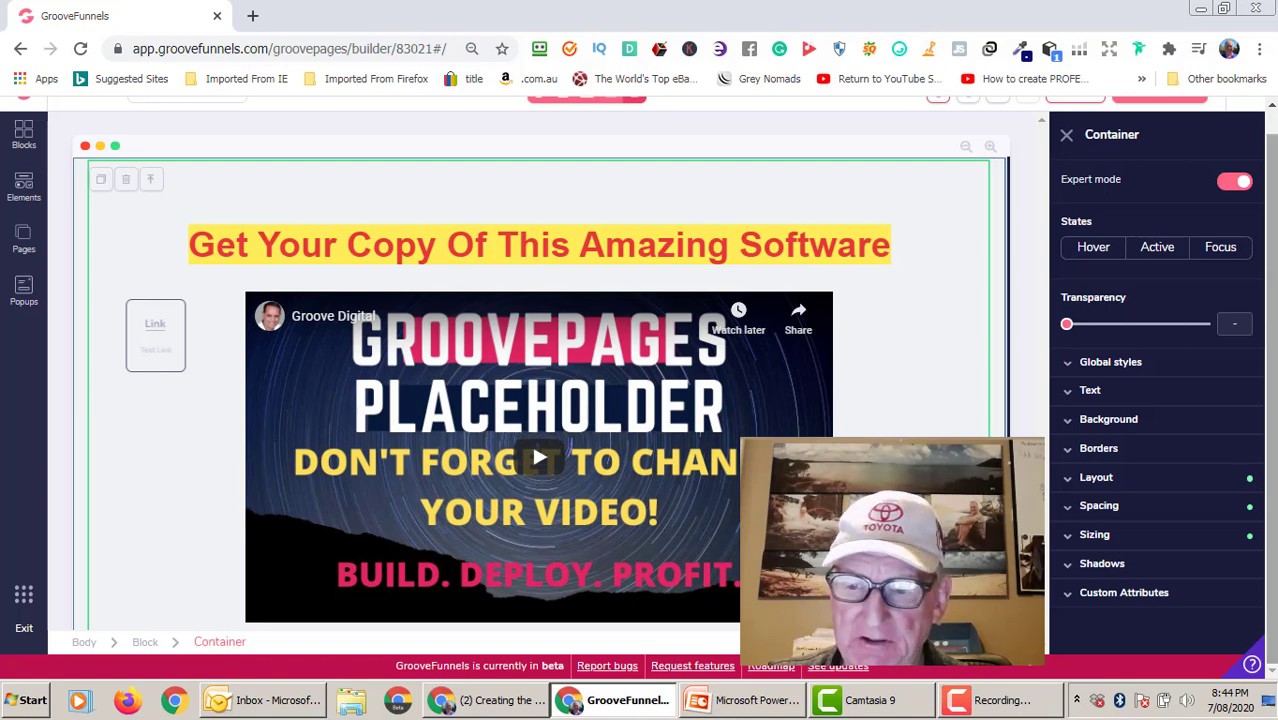
pyautogui.scroll(-2, 604, 463)
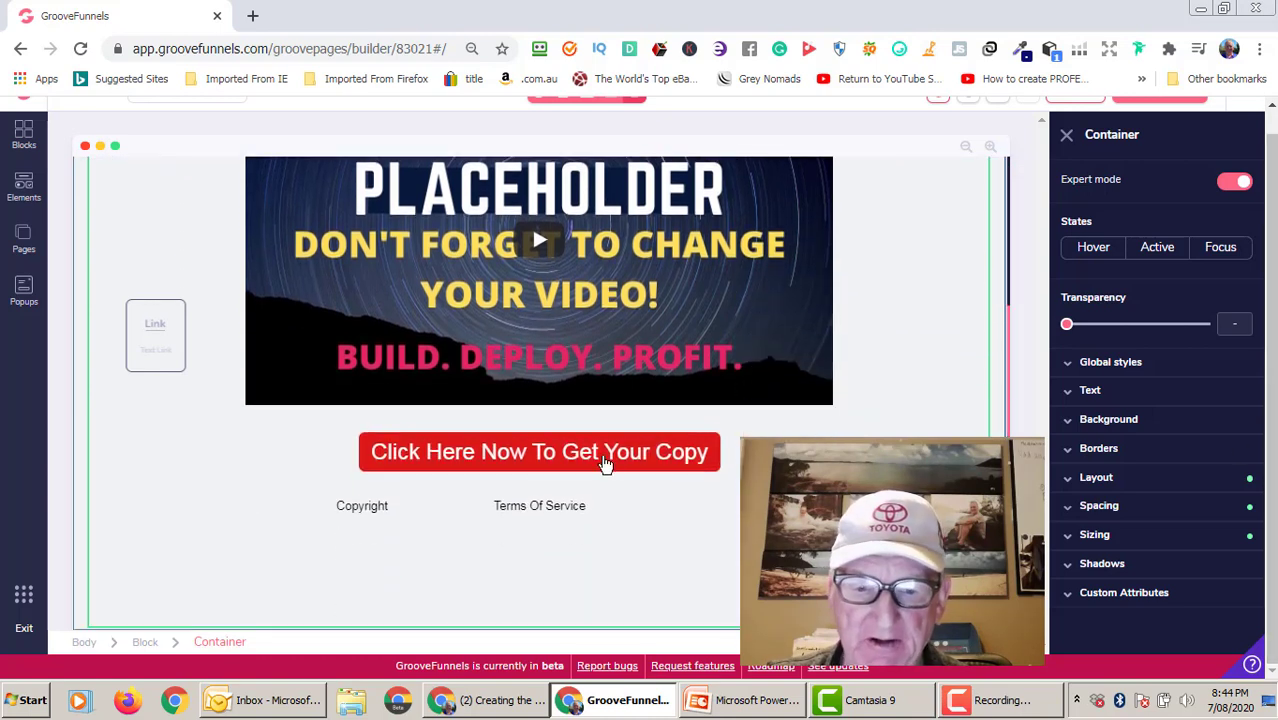
pyautogui.click(513, 456)
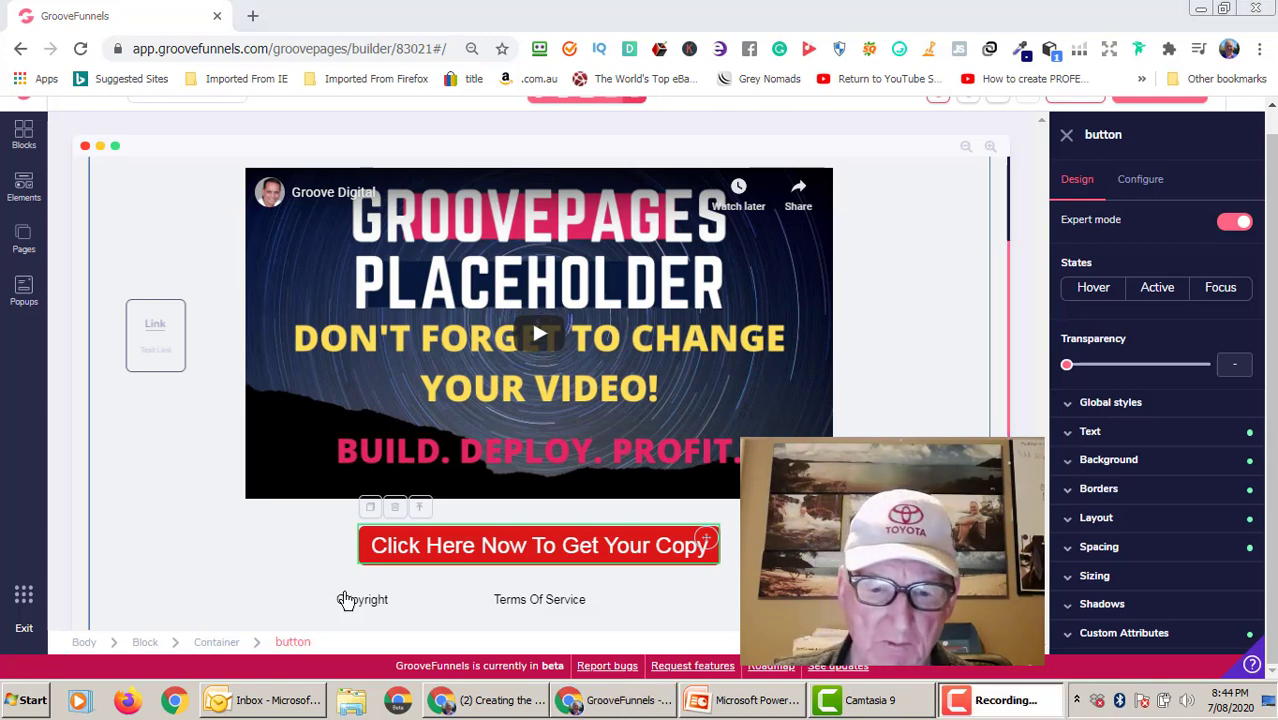
pyautogui.click(478, 549)
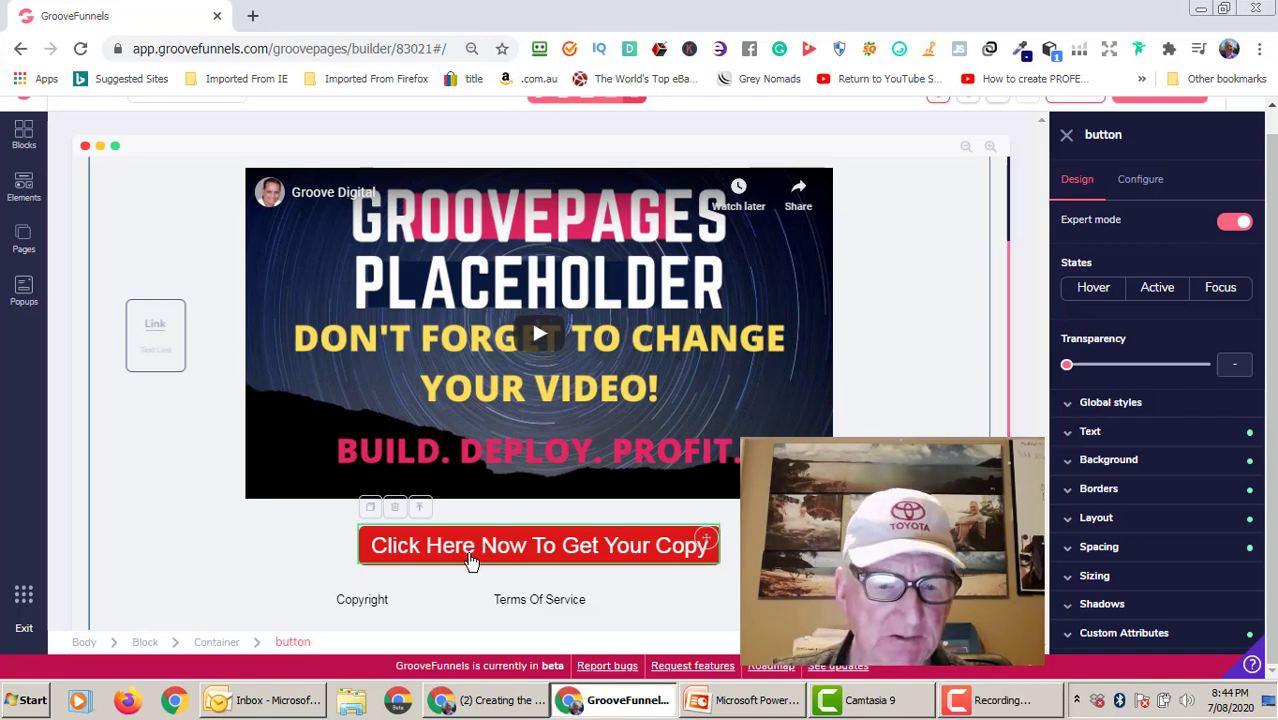
# Create a new popup from the first template, which has a centered headline, an email field and a subscribe button.
pyautogui.click(24, 290)
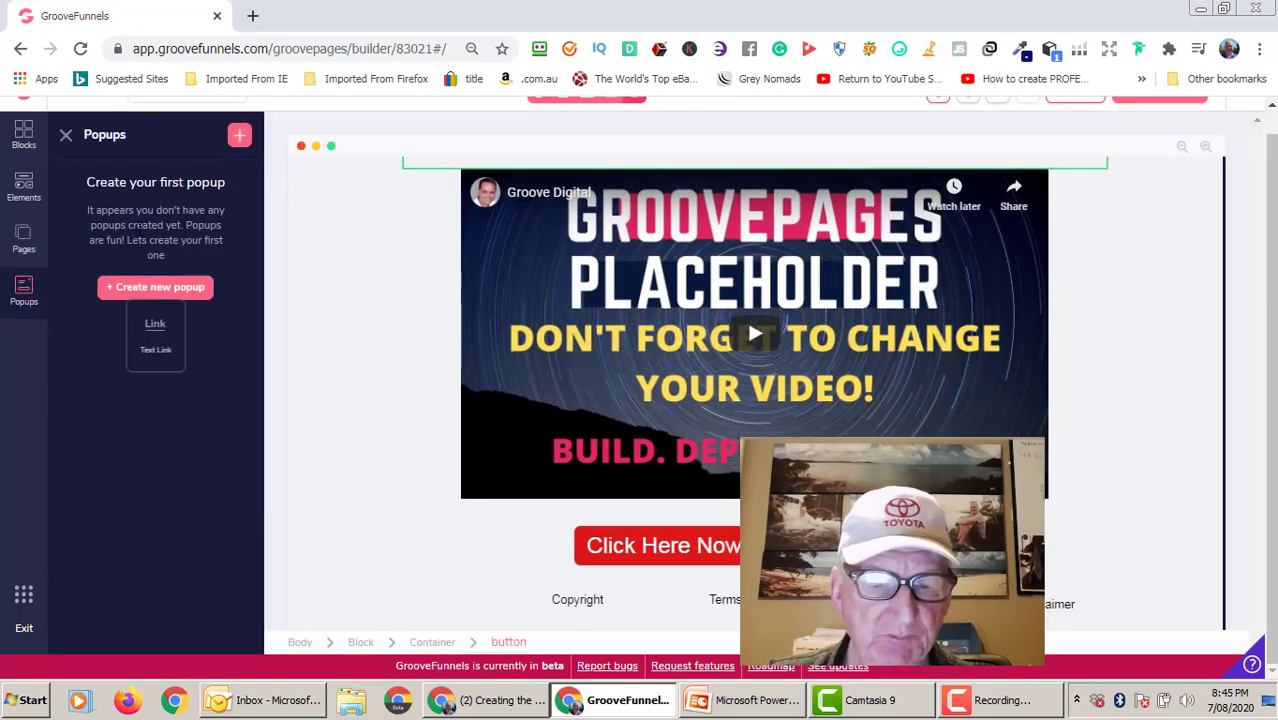
pyautogui.click(170, 288)
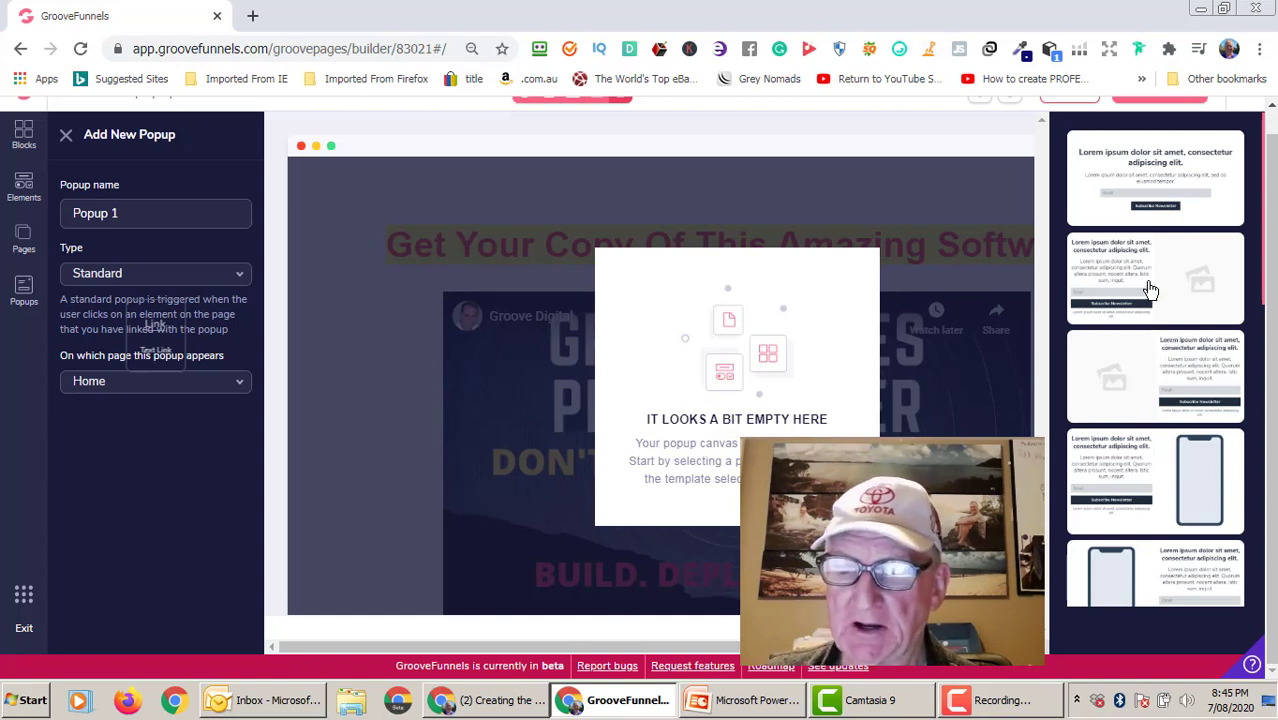
pyautogui.click(1158, 200)
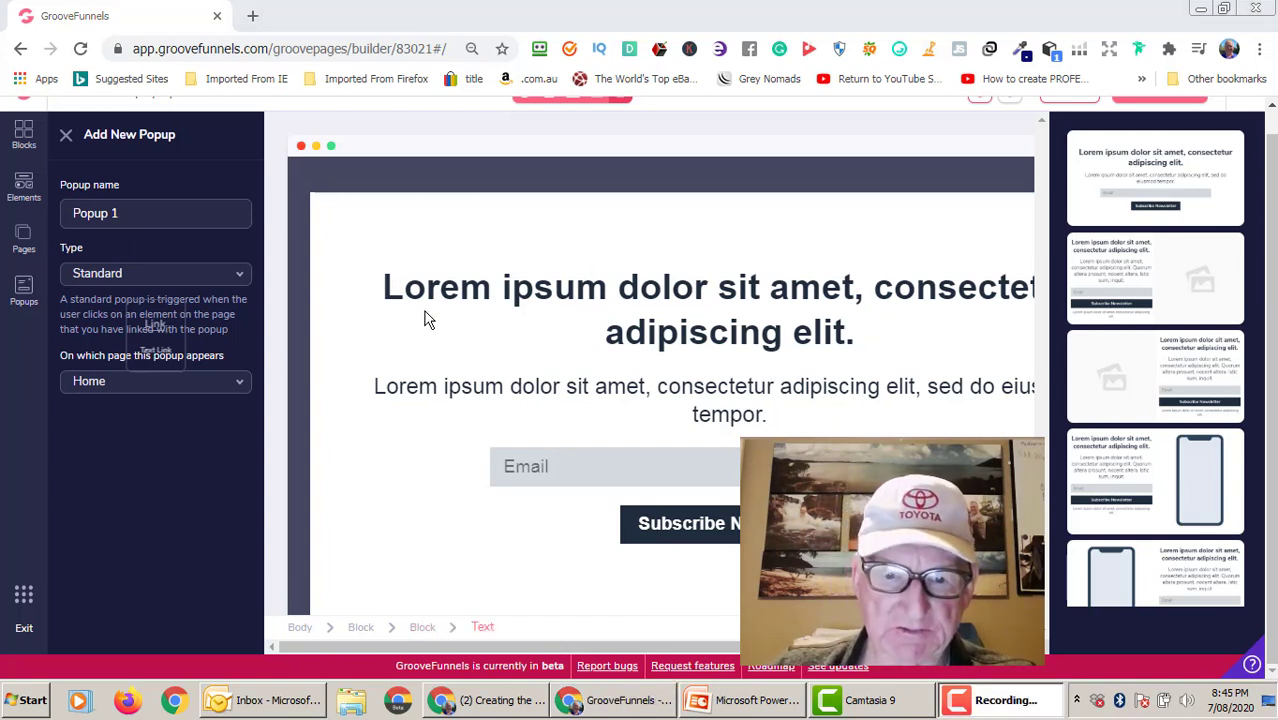
# Replace the popup's headline text with "Where Can I Send Your Free Software".
pyautogui.moveTo(384, 289); pyautogui.dragTo(879, 331)
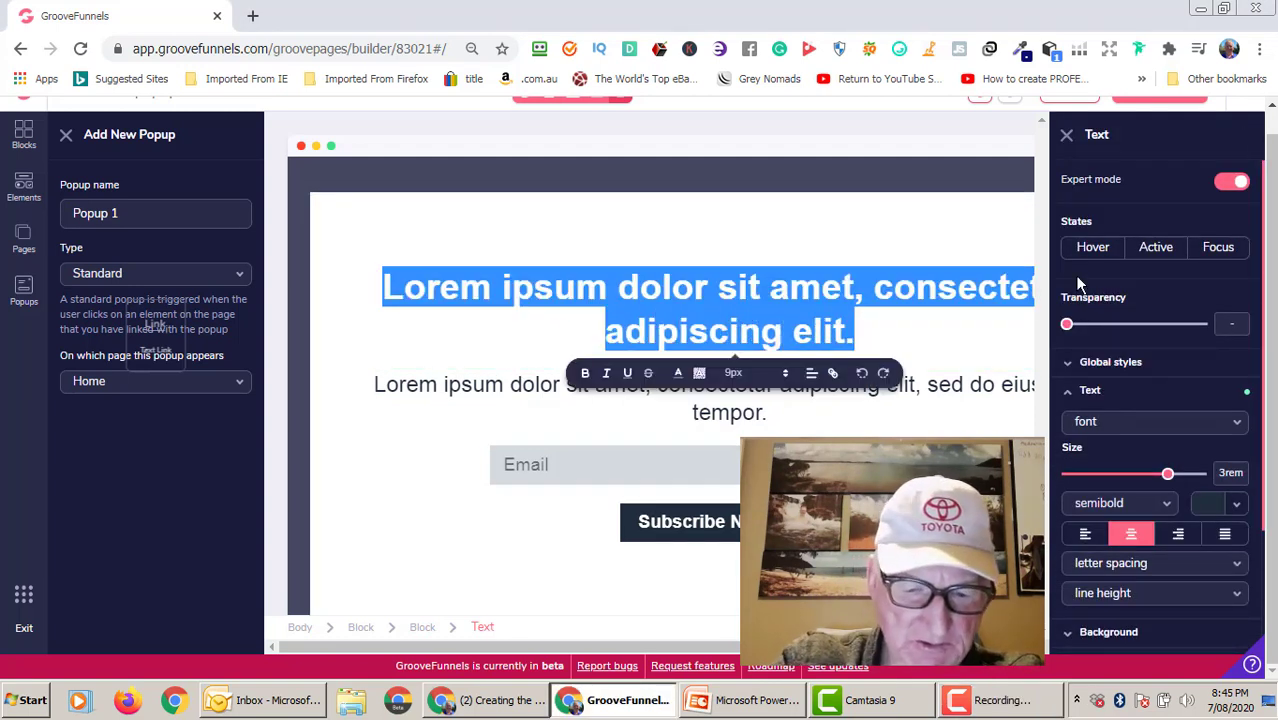
pyautogui.write('Where Cab')
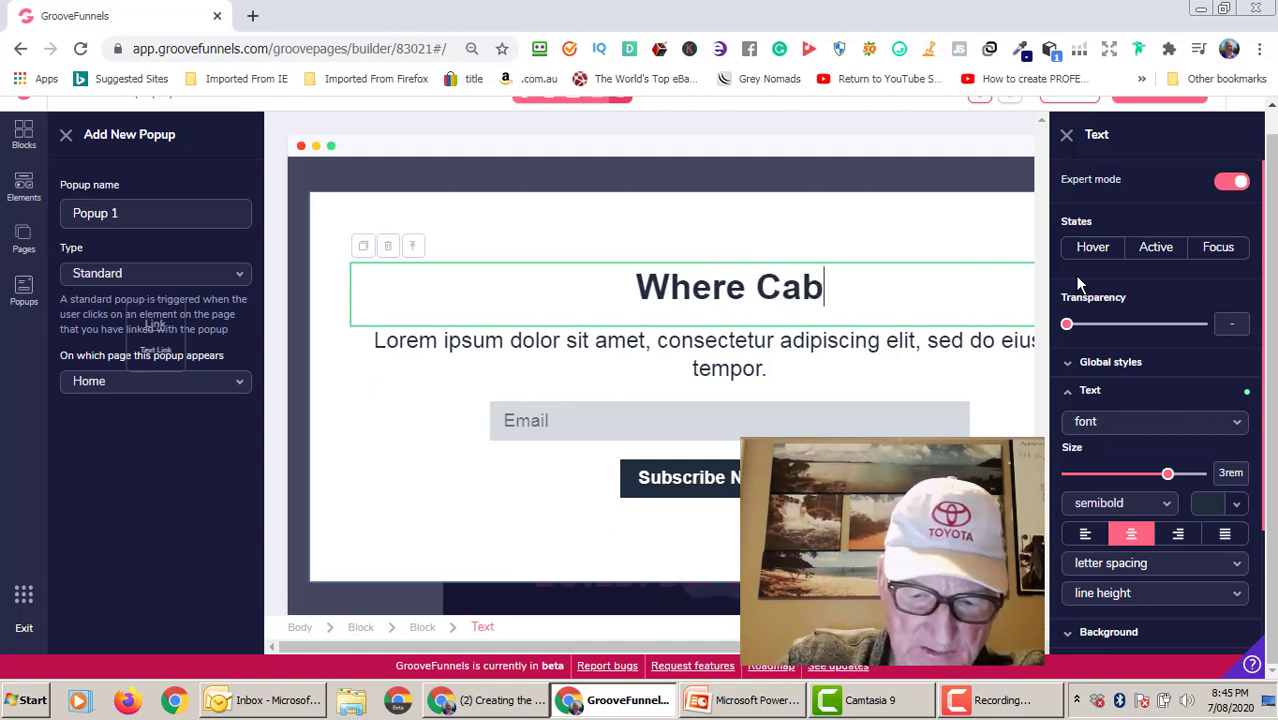
pyautogui.press('BackSpace')
pyautogui.write('n ')
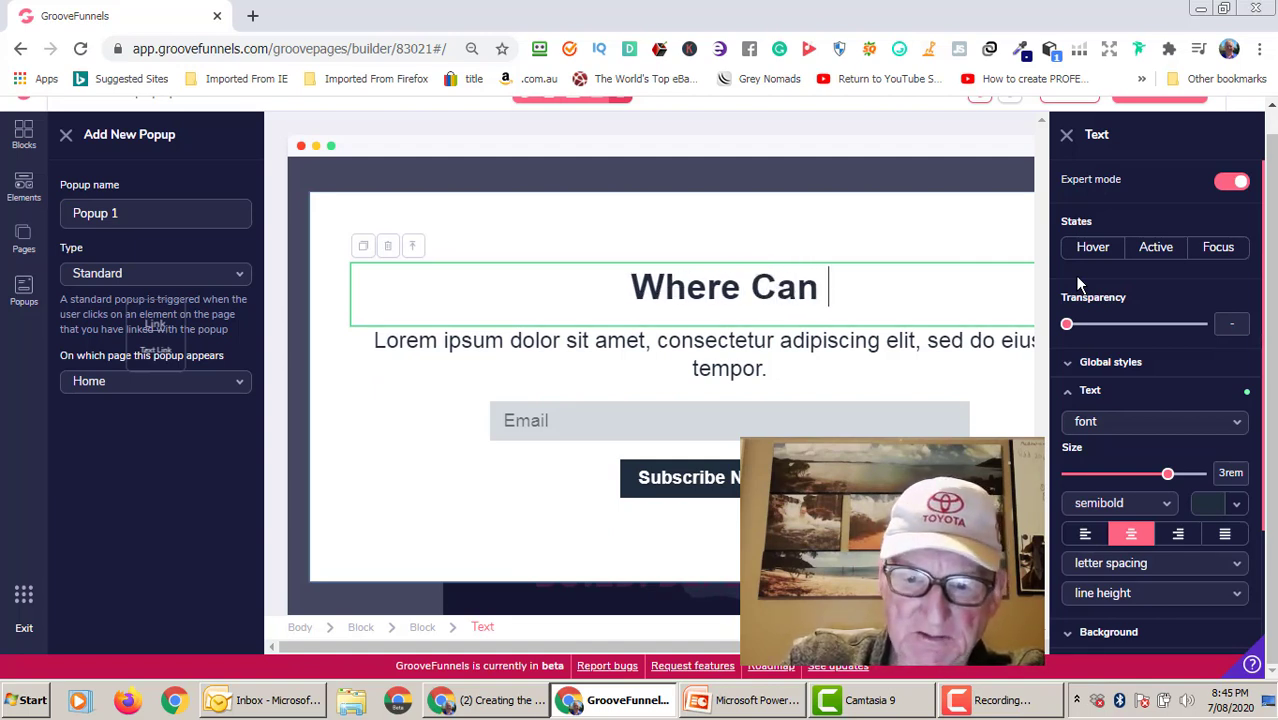
pyautogui.write('I S')
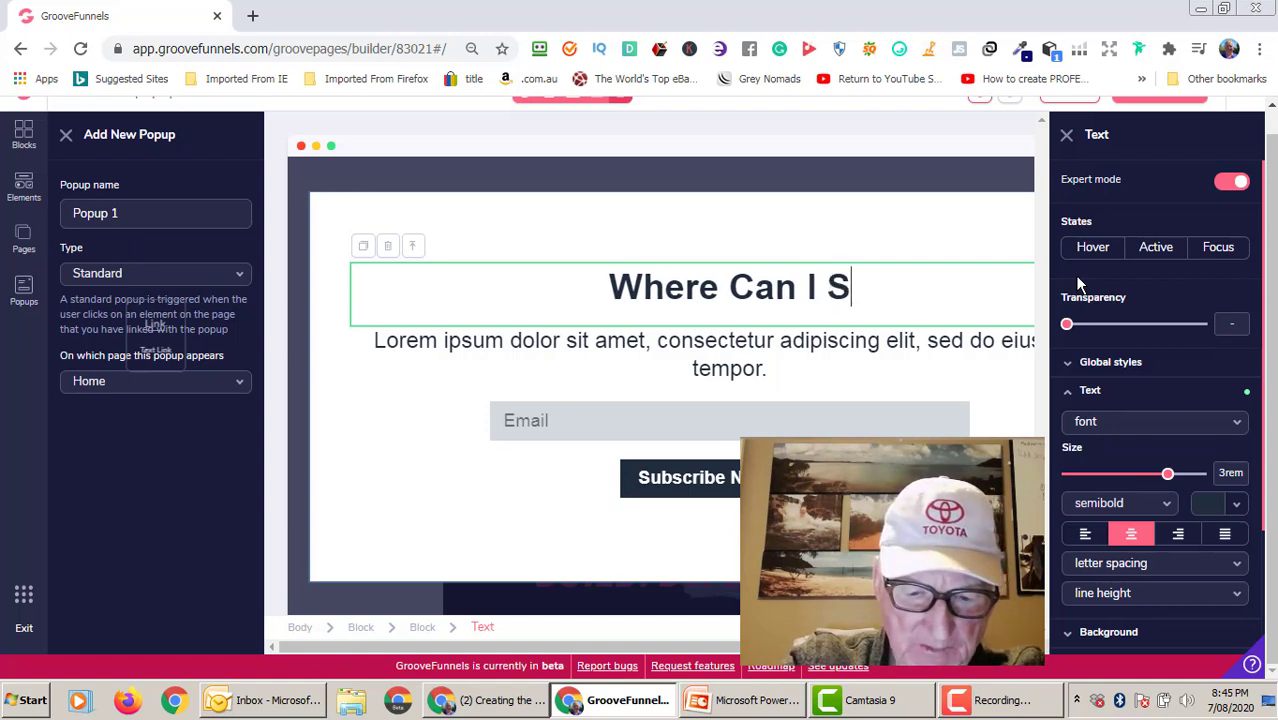
pyautogui.write('end')
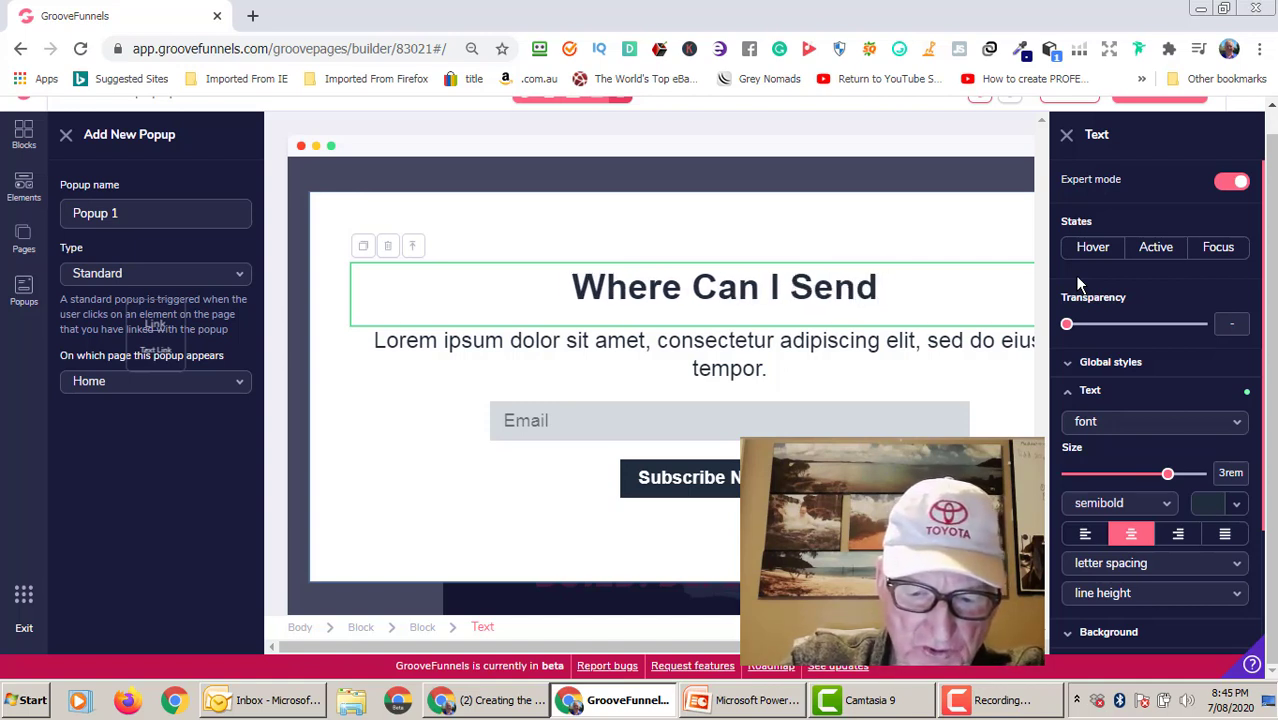
pyautogui.write(' Your')
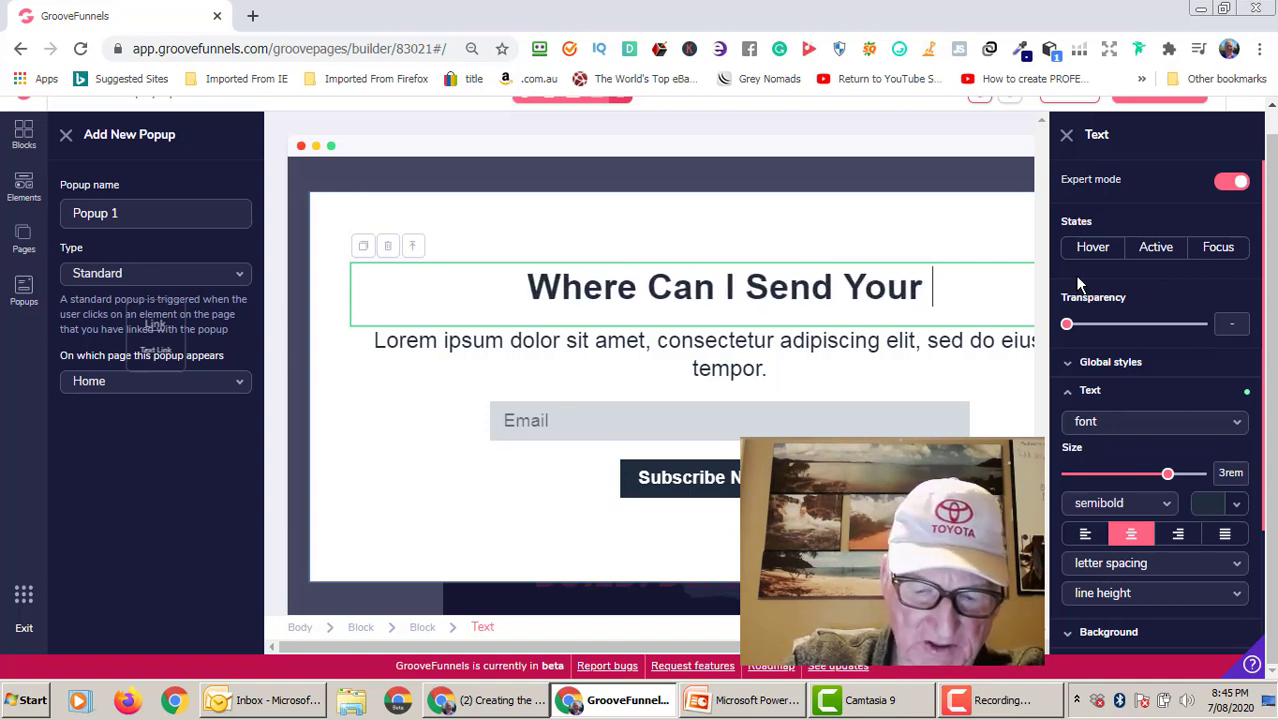
pyautogui.write(' Free ')
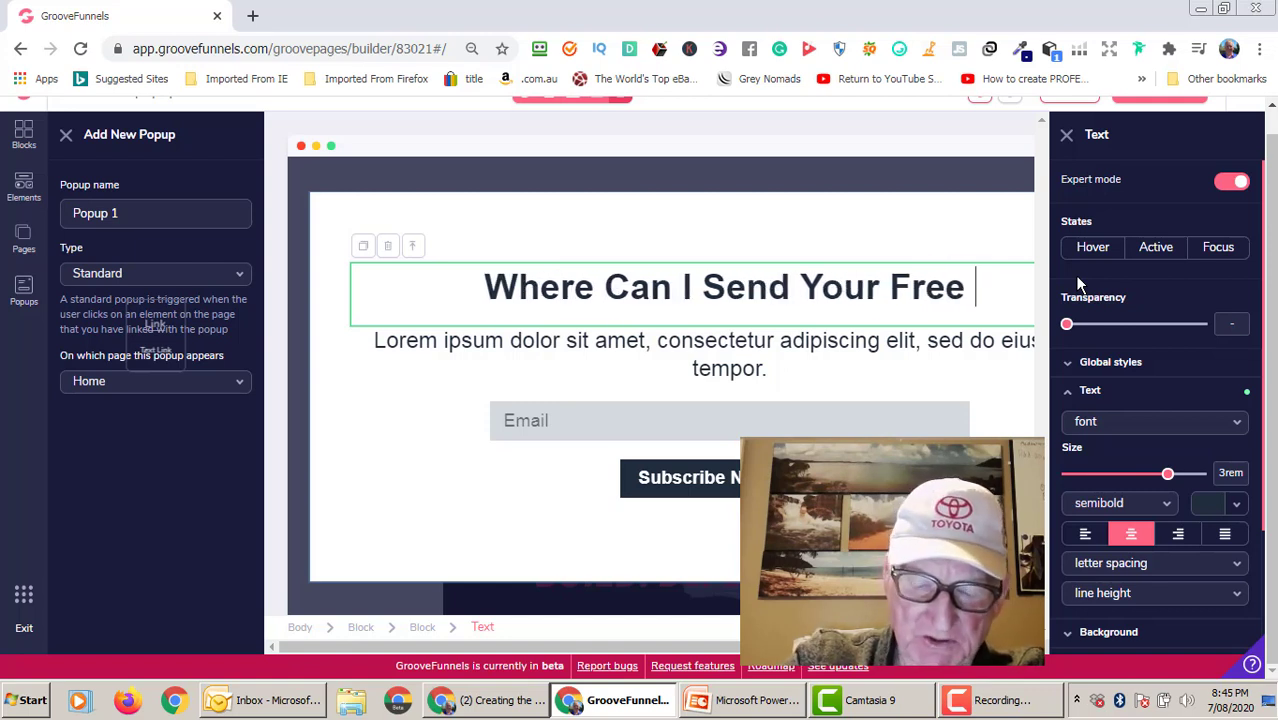
pyautogui.write('Sof')
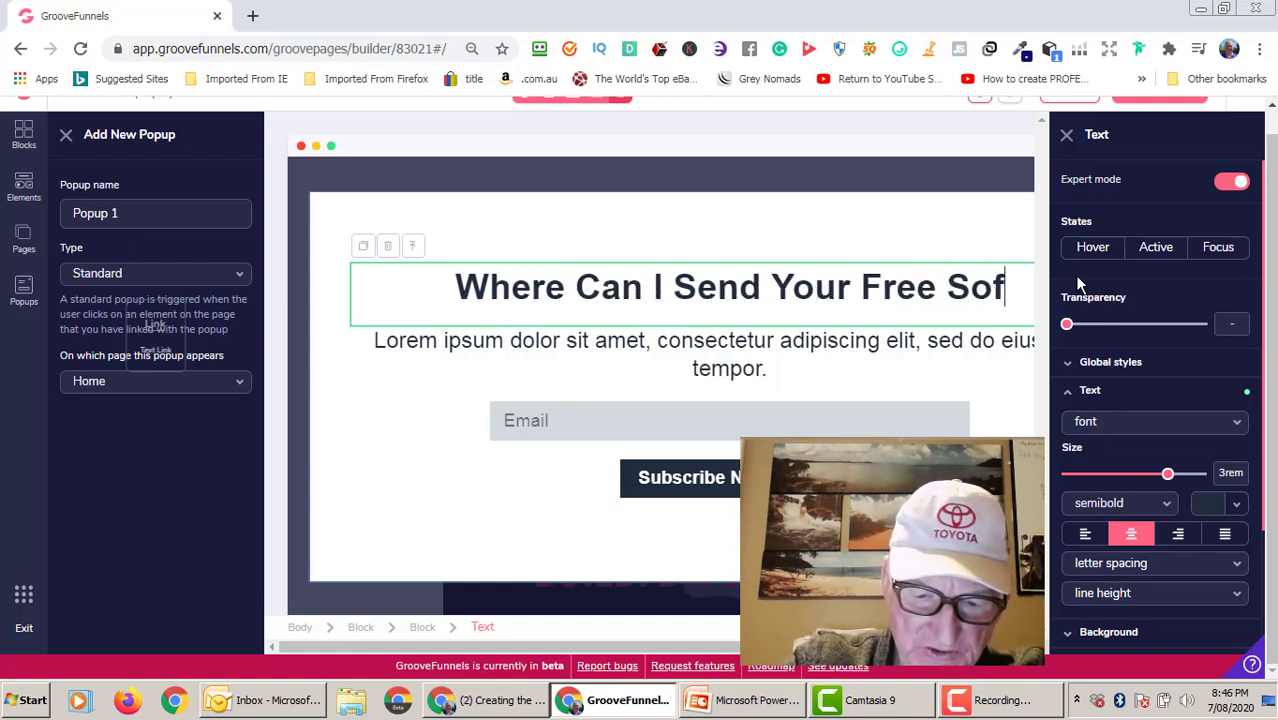
pyautogui.write('twa')
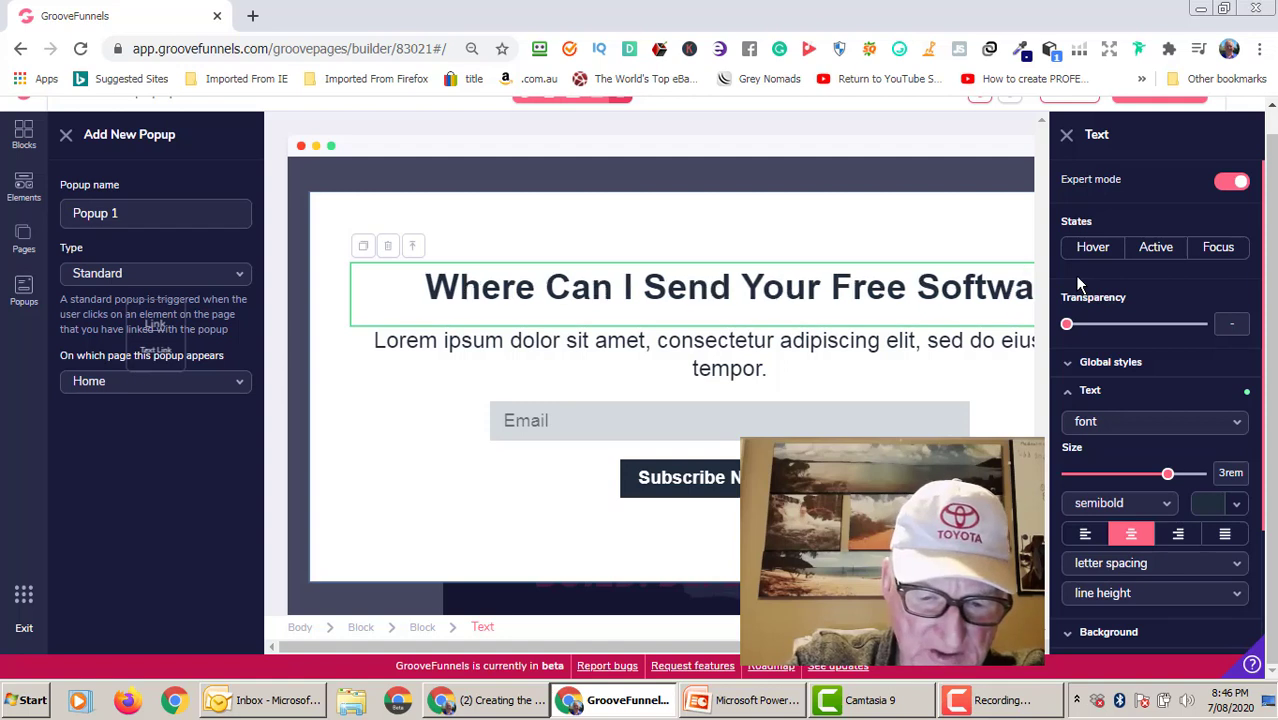
pyautogui.write('re')
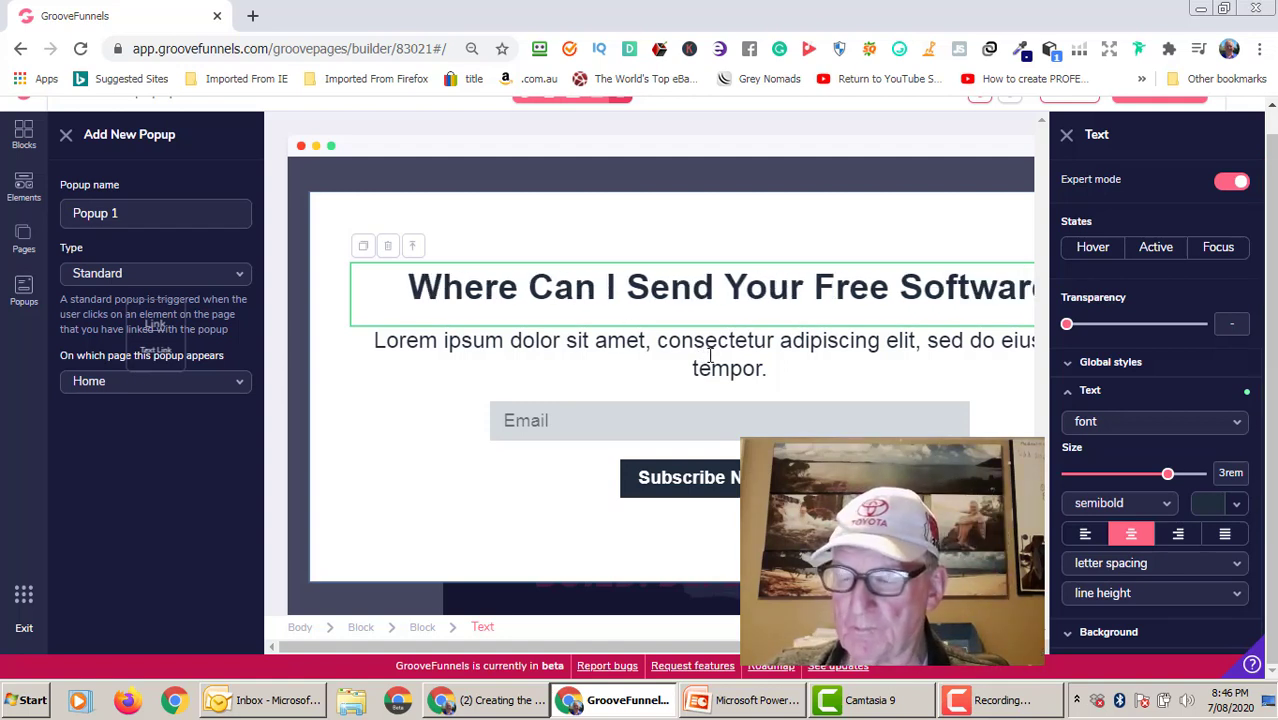
# Replace the popup's lorem ipsum paragraph with "Please add your email below".
pyautogui.click(427, 343)
pyautogui.moveTo(785, 371); pyautogui.dragTo(370, 343)
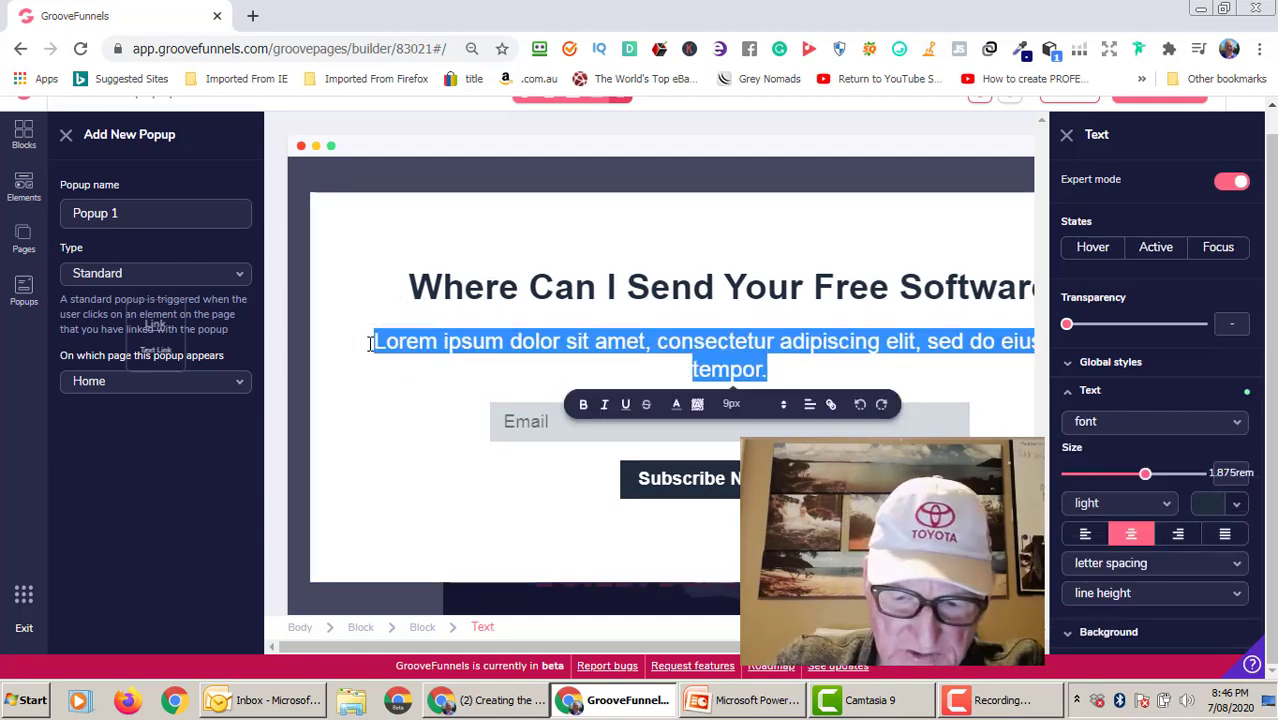
pyautogui.write('Please add a')
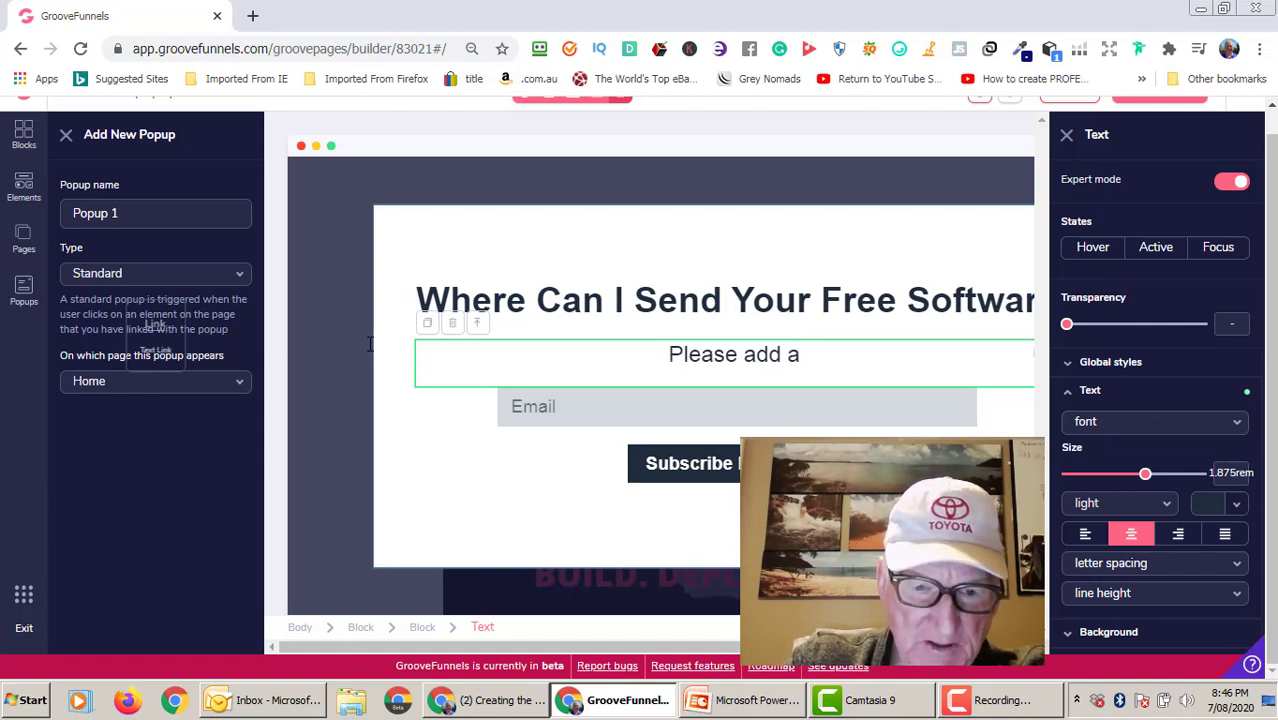
pyautogui.press('BackSpace')
pyautogui.press('BackSpace')
pyautogui.press('BackSpace')
pyautogui.press('BackSpace')
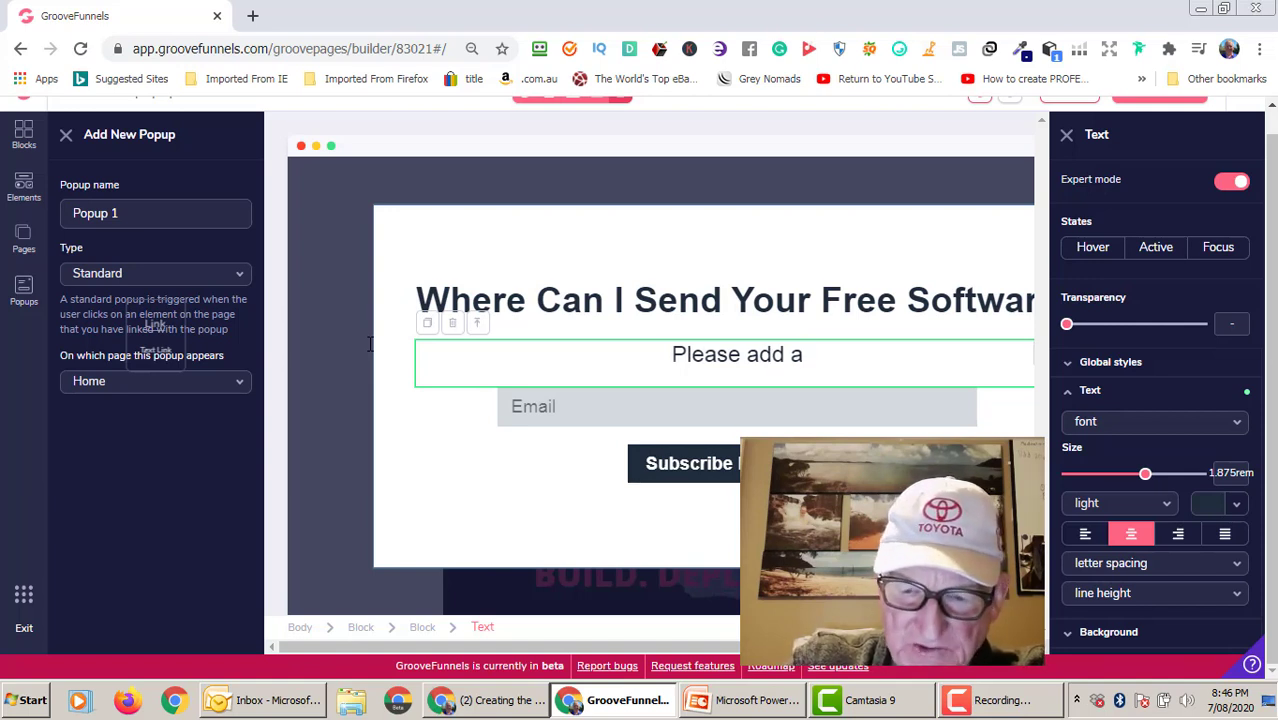
pyautogui.write('d')
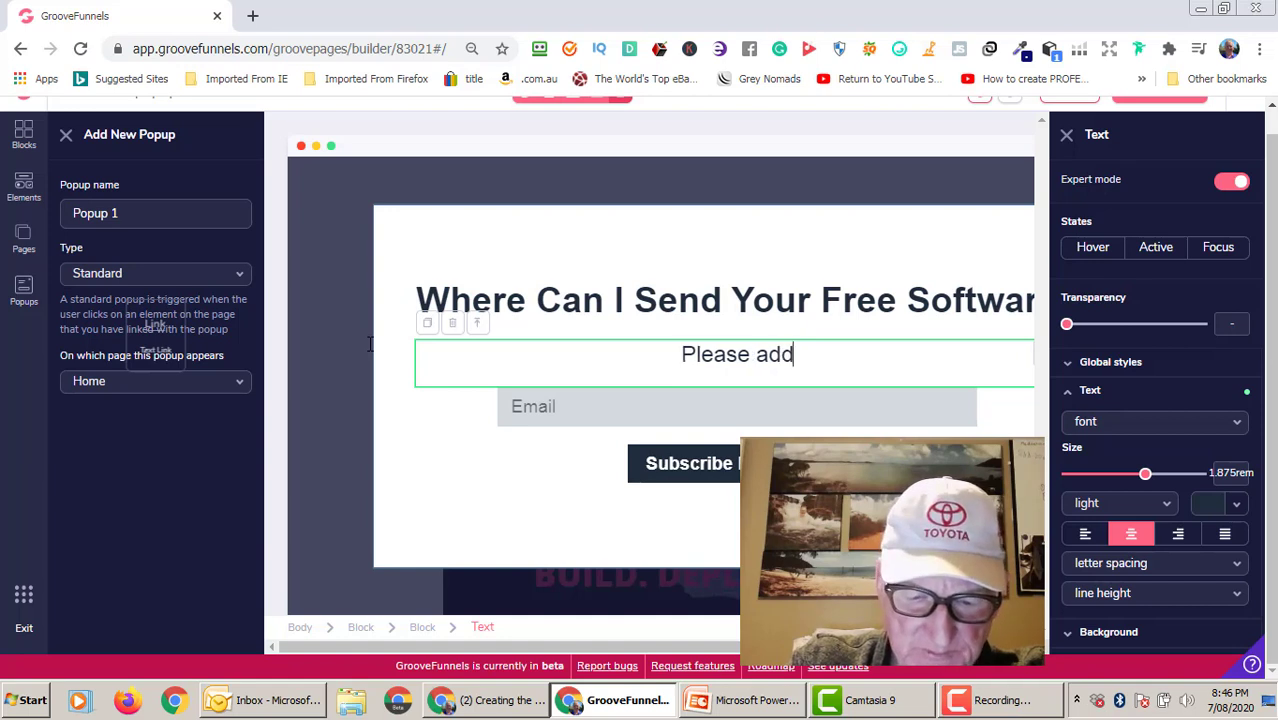
pyautogui.write(' your')
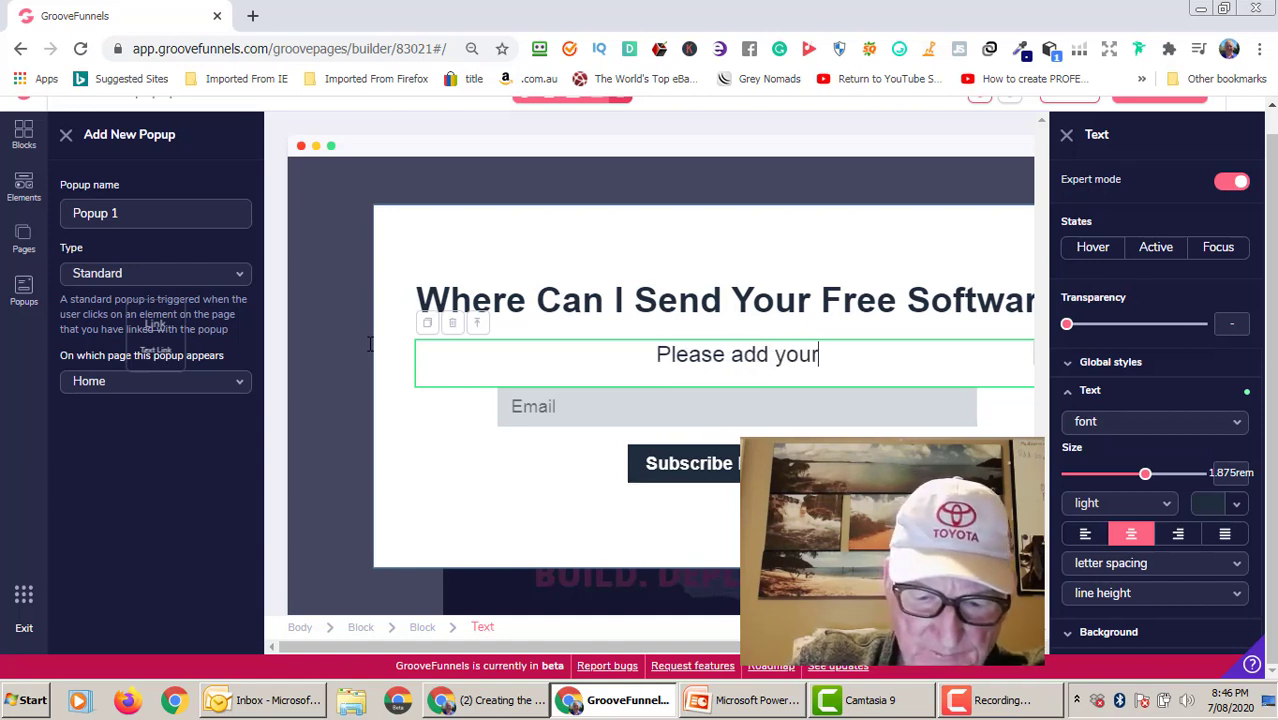
pyautogui.write(' emai')
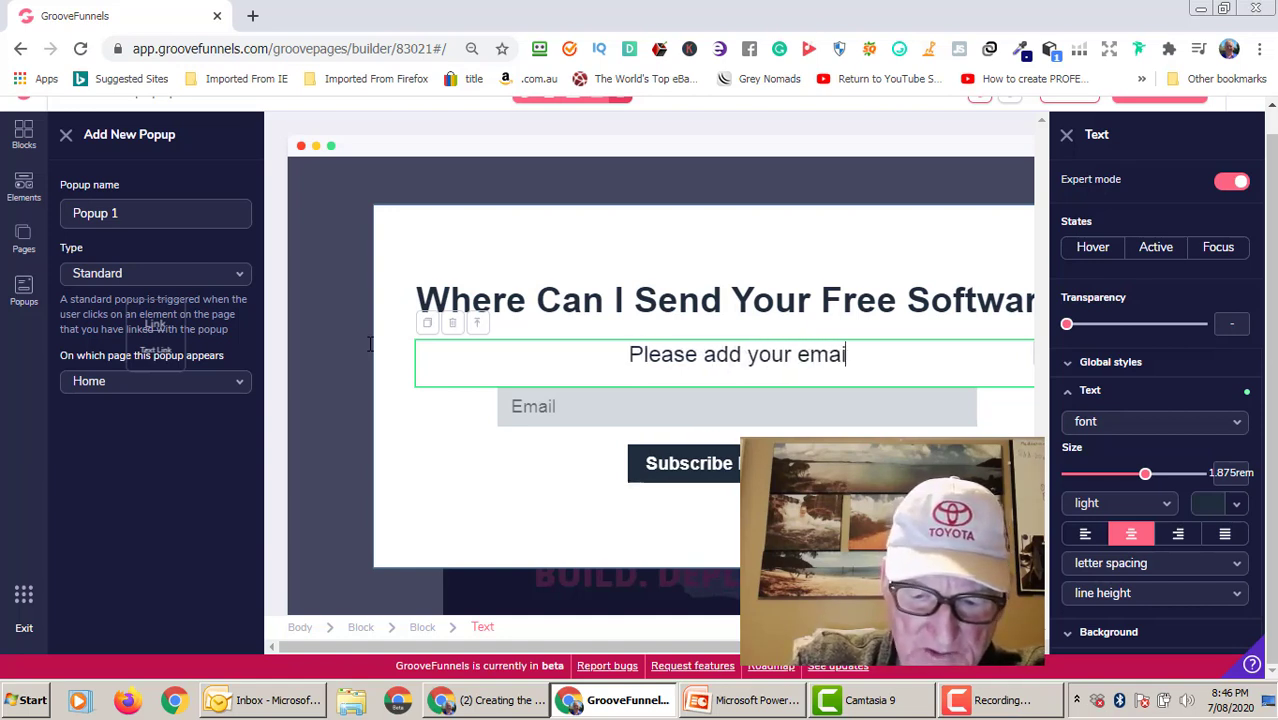
pyautogui.write('l below')
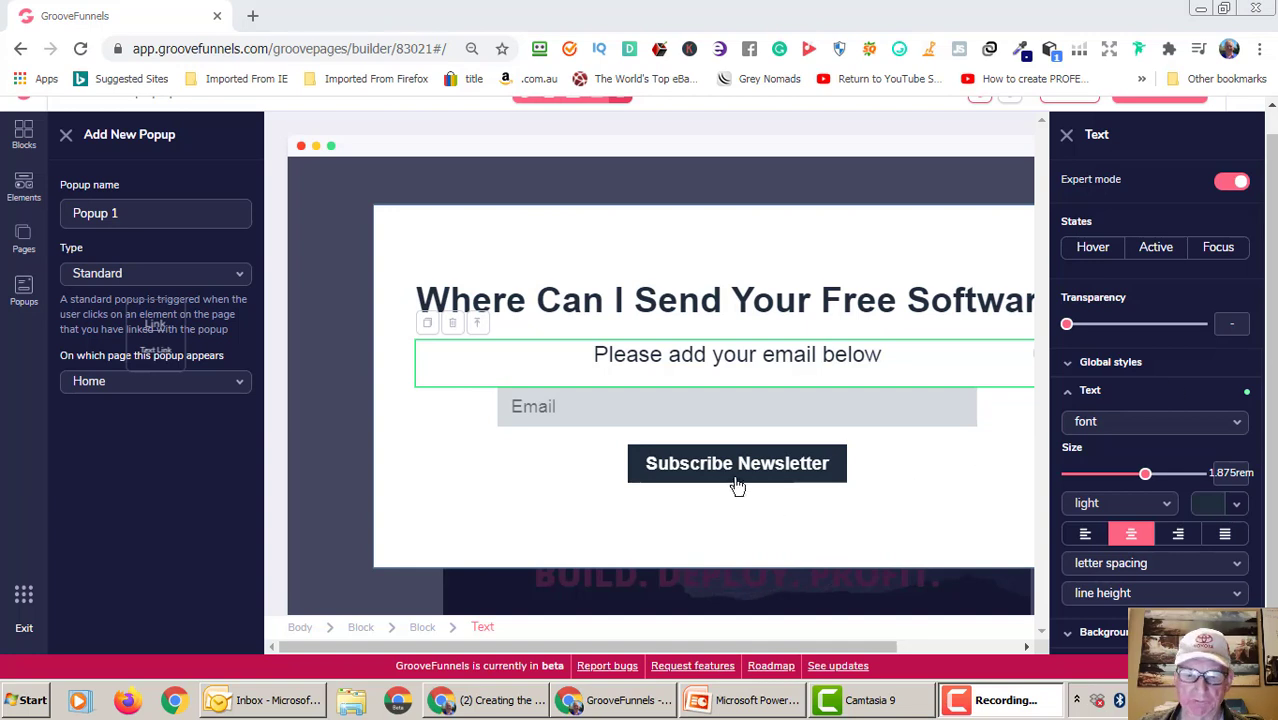
# Set the text of the popup's "Subscribe Newsletter" button to "Click Here Now!".
pyautogui.click(822, 467)
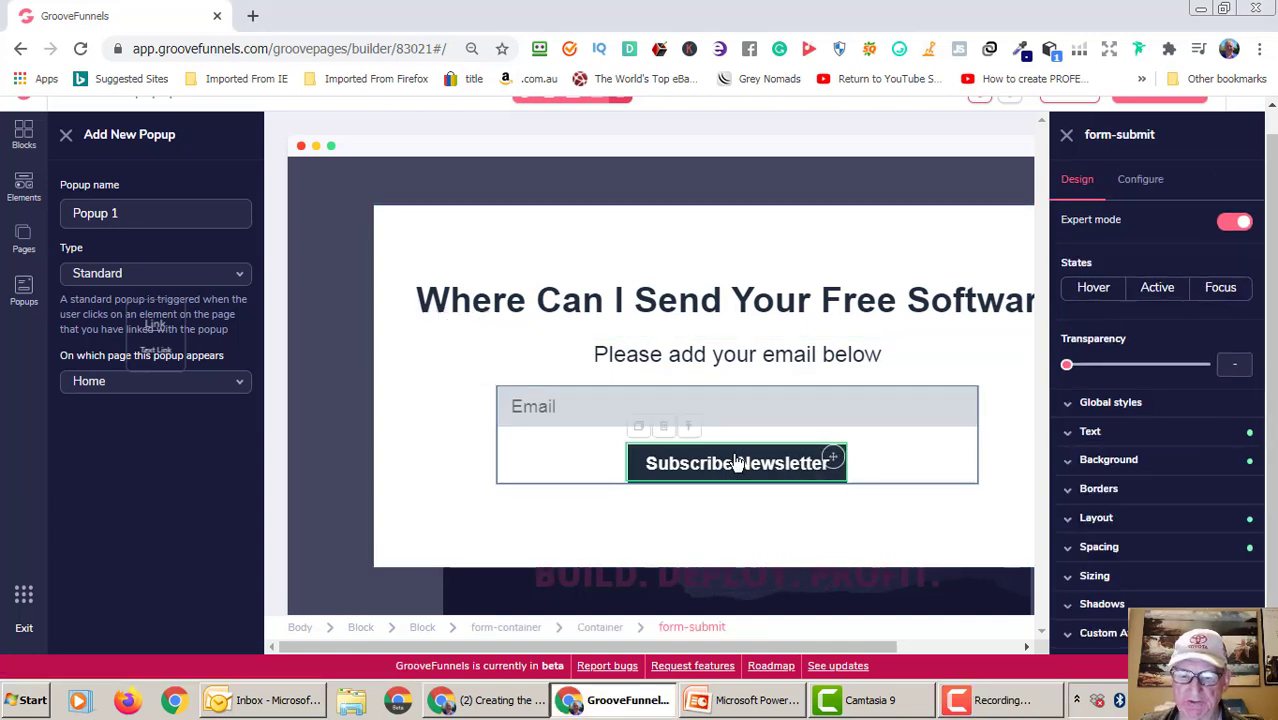
pyautogui.click(1143, 180)
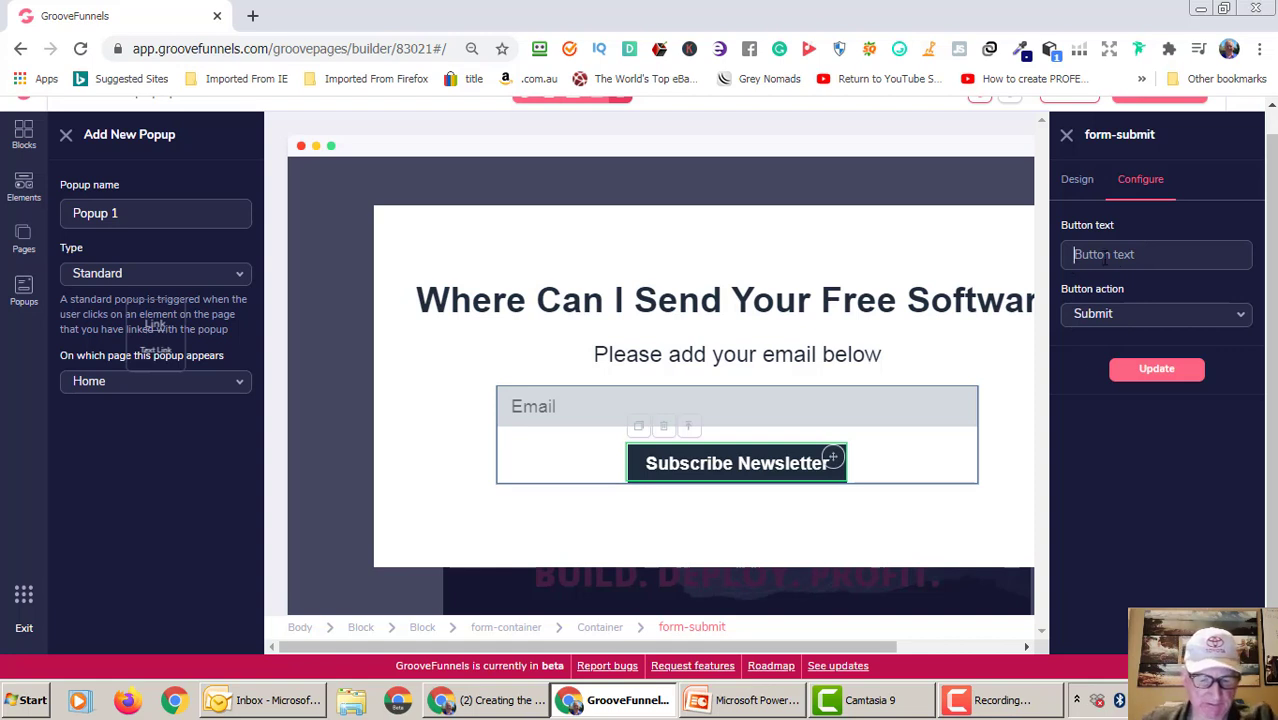
pyautogui.write('Cli')
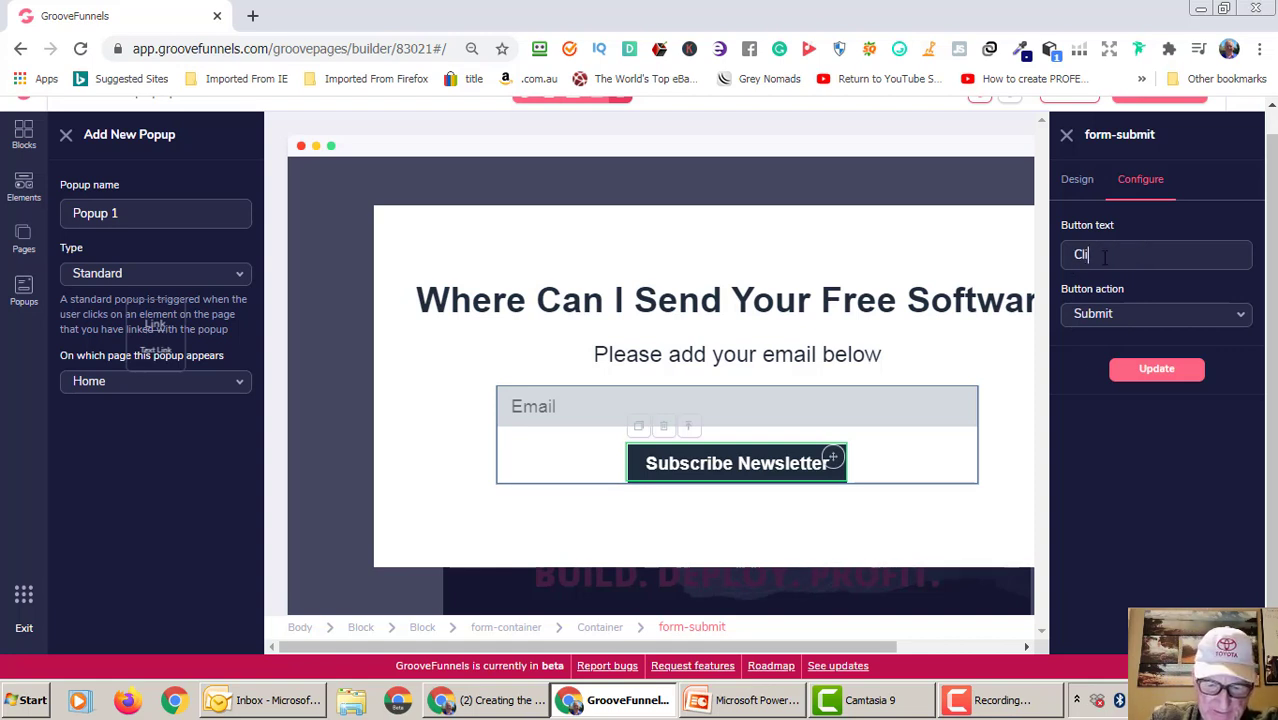
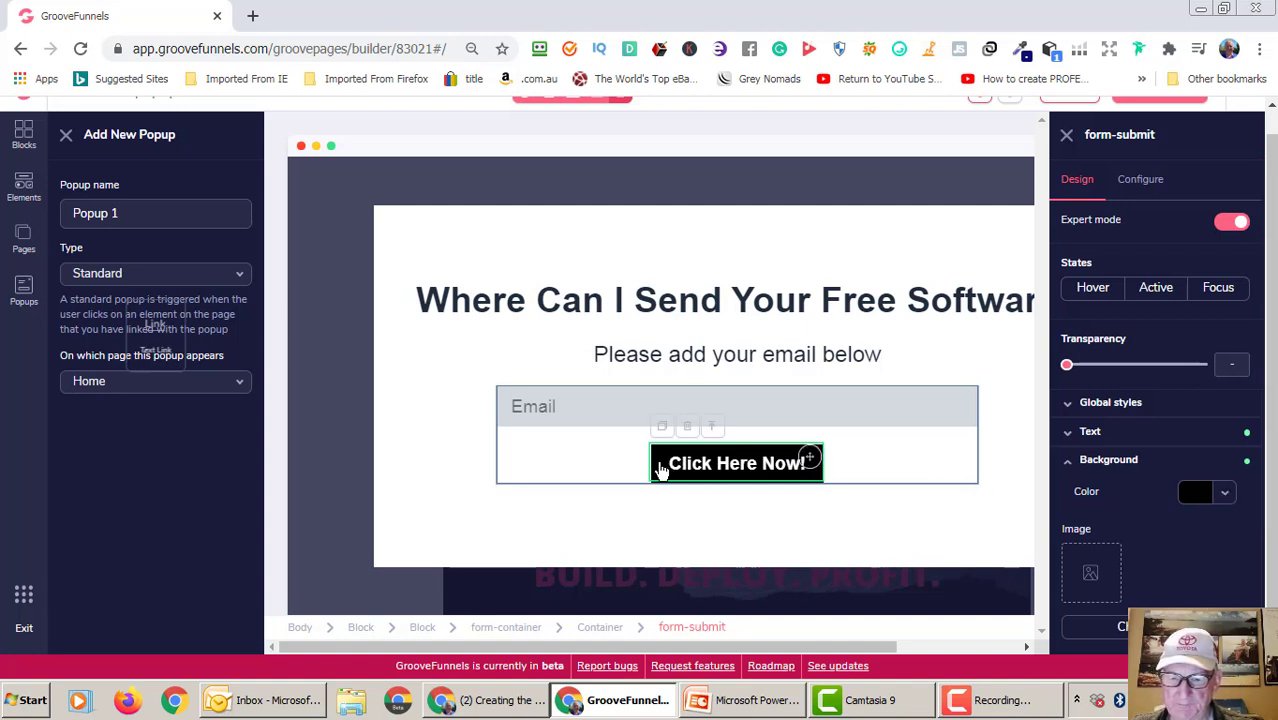
# Set the popup button's width to Relative to page and make it slightly wider so that its text stays on one line.
pyautogui.scroll(-1, 1239, 494)
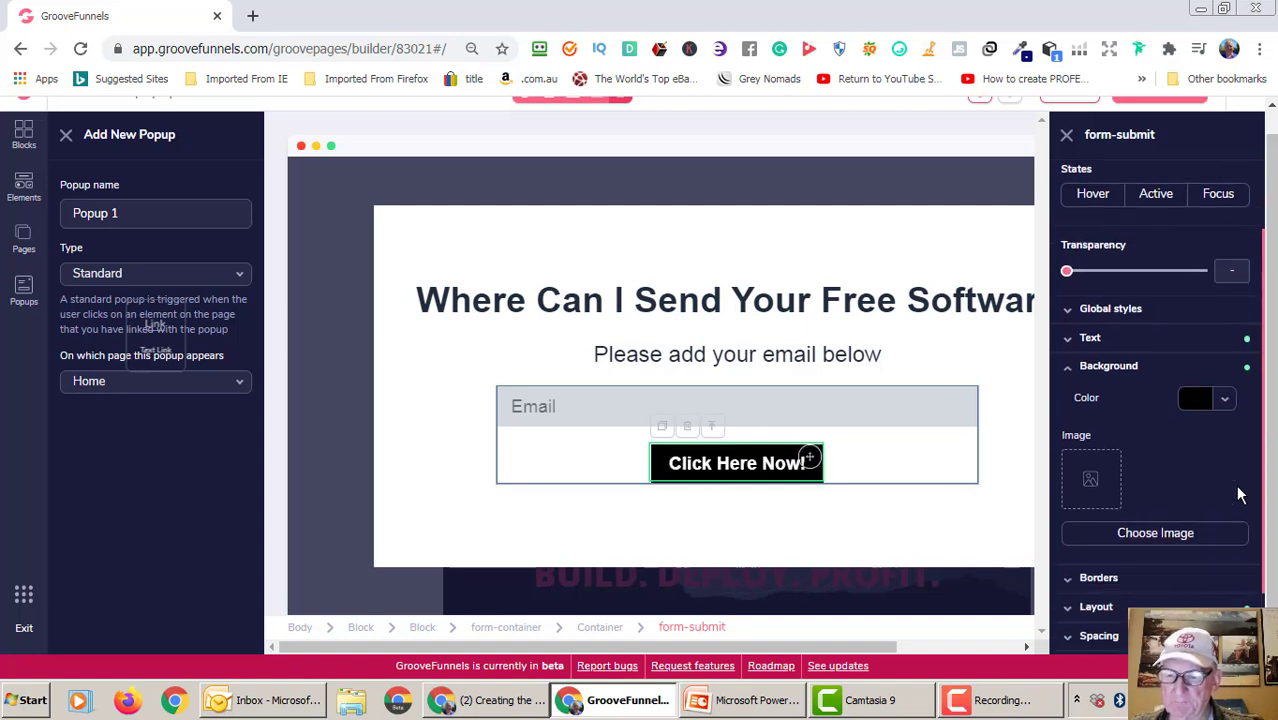
pyautogui.scroll(1, 1239, 490)
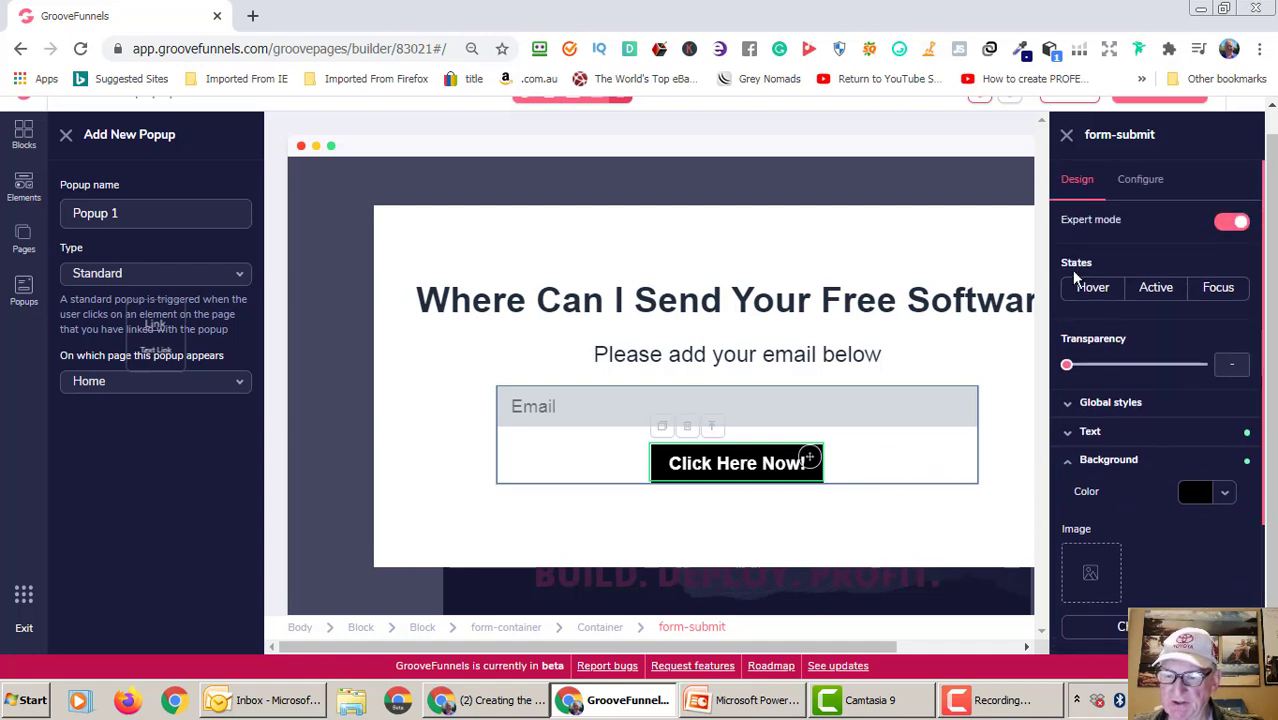
pyautogui.scroll(-2, 1124, 512)
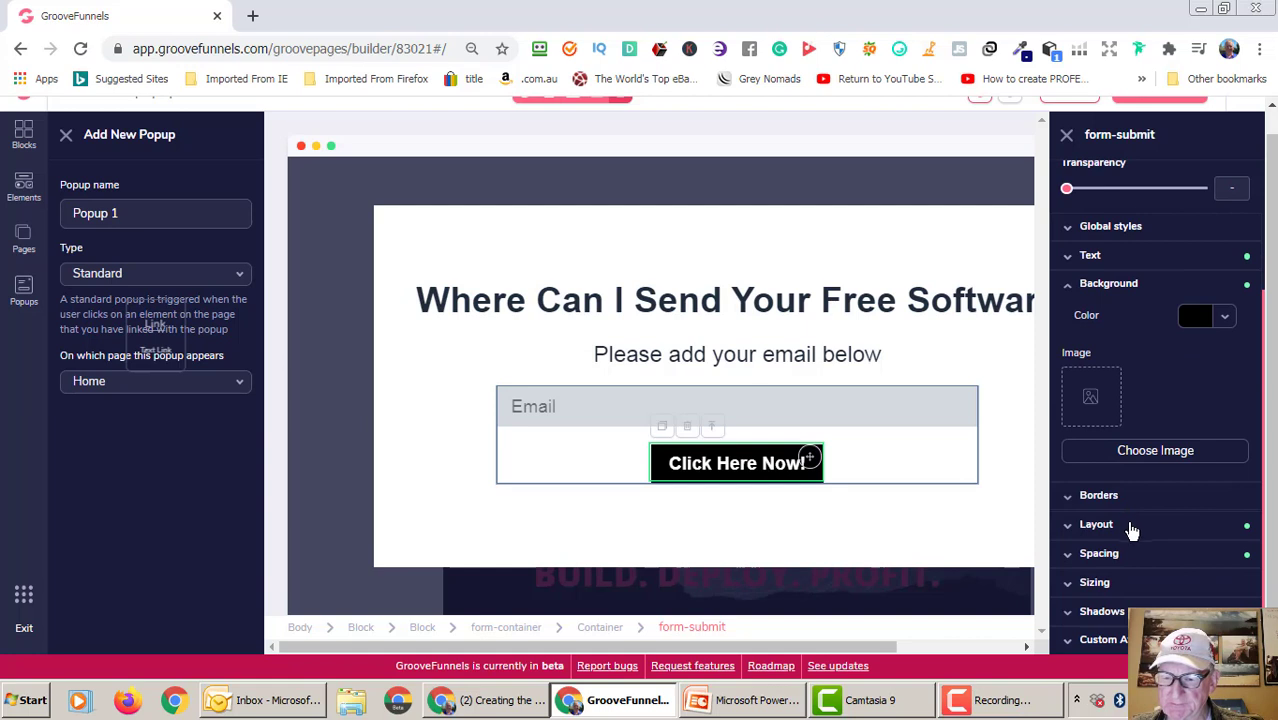
pyautogui.click(1080, 586)
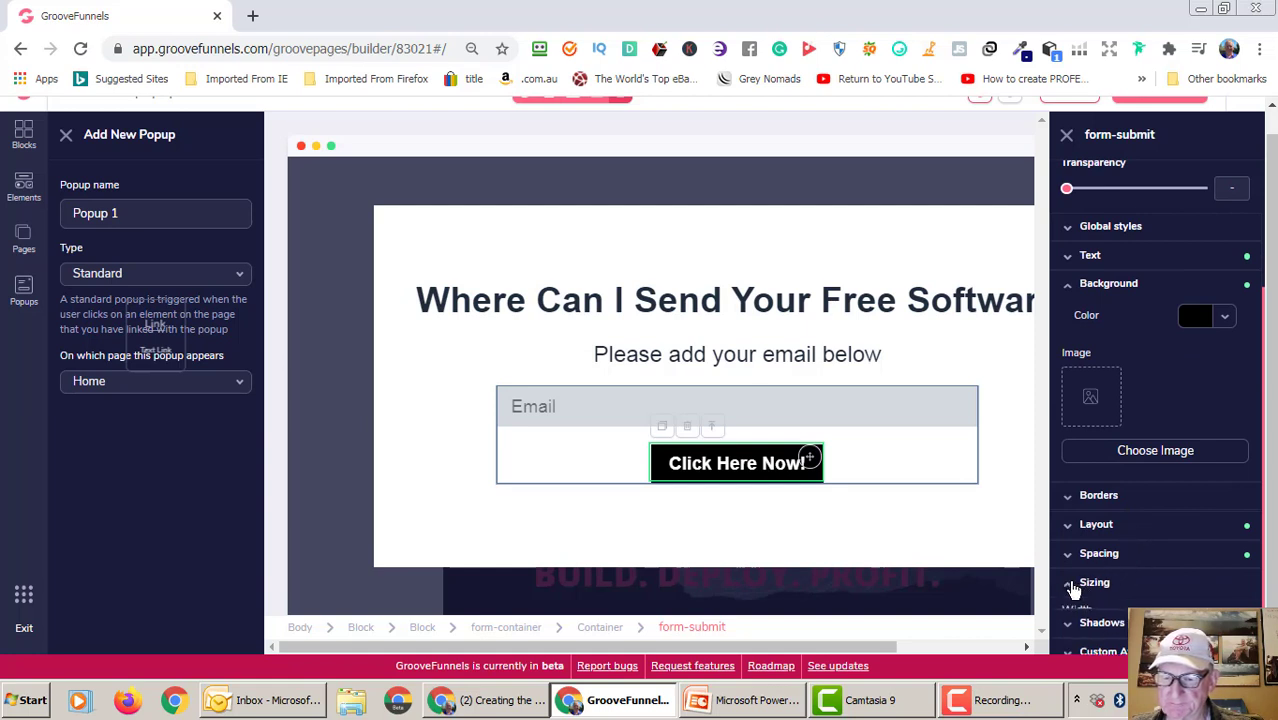
pyautogui.scroll(-2, 1160, 580)
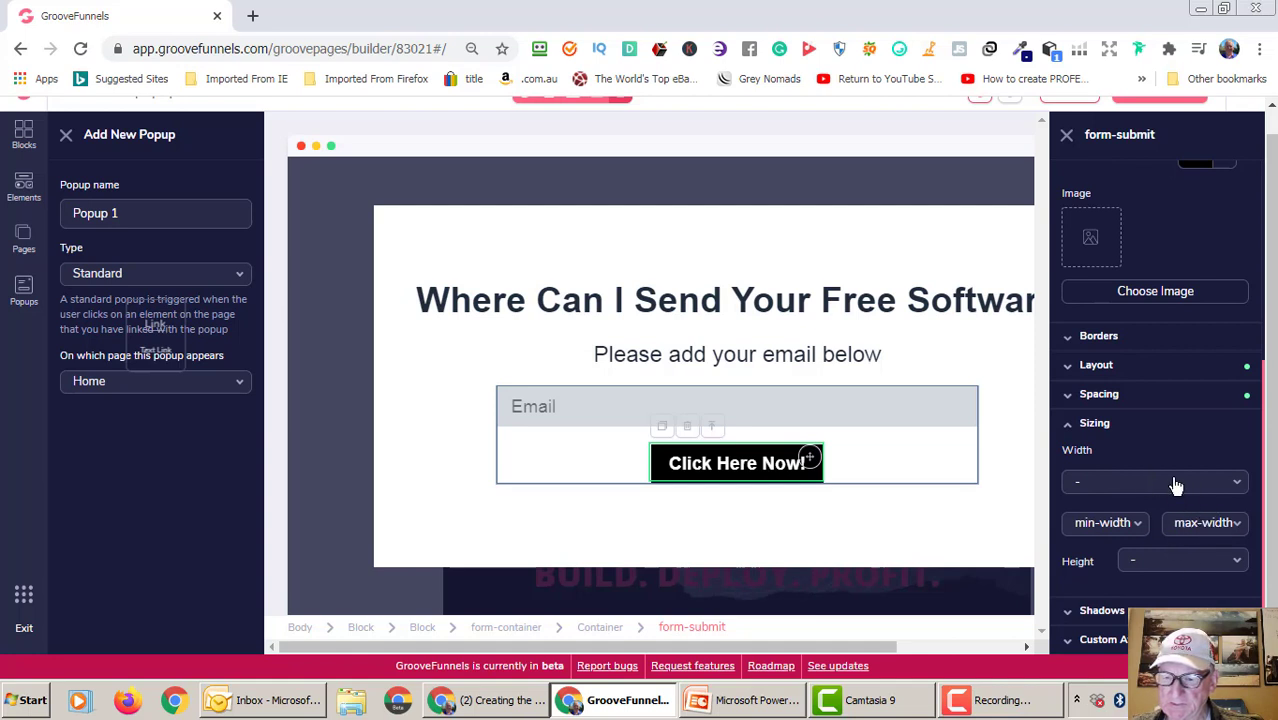
pyautogui.click(1228, 485)
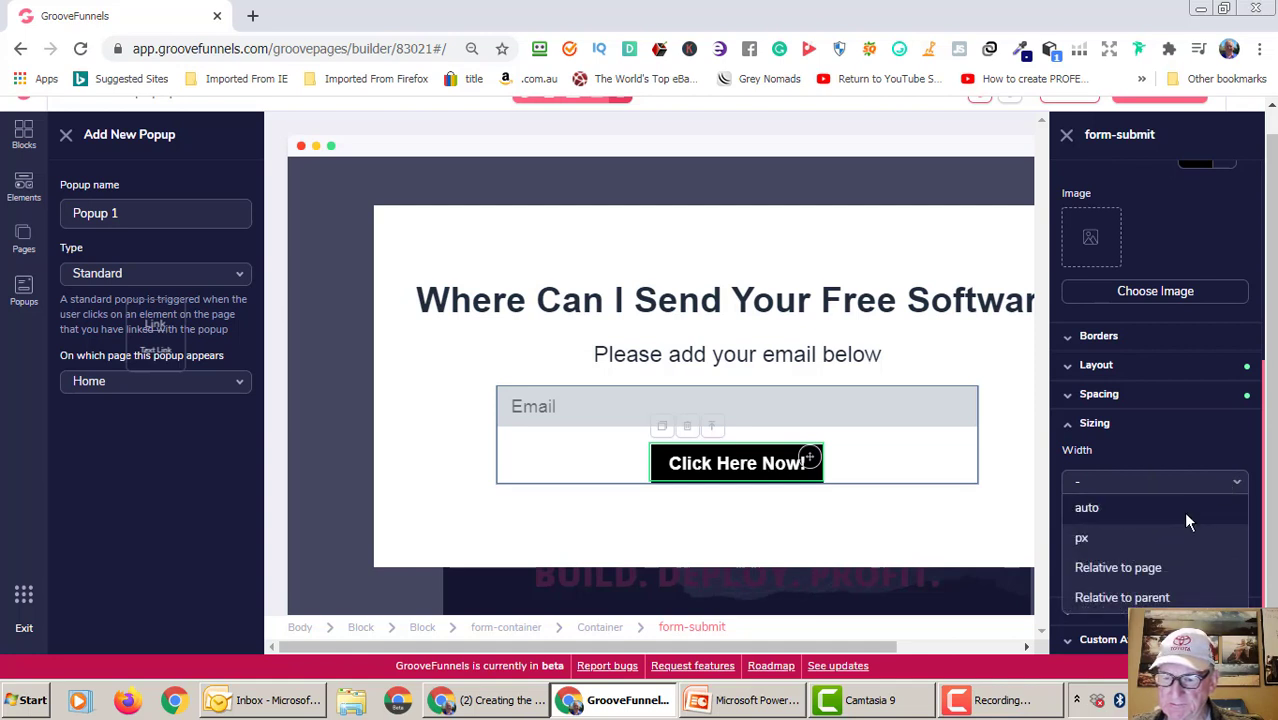
pyautogui.click(1116, 568)
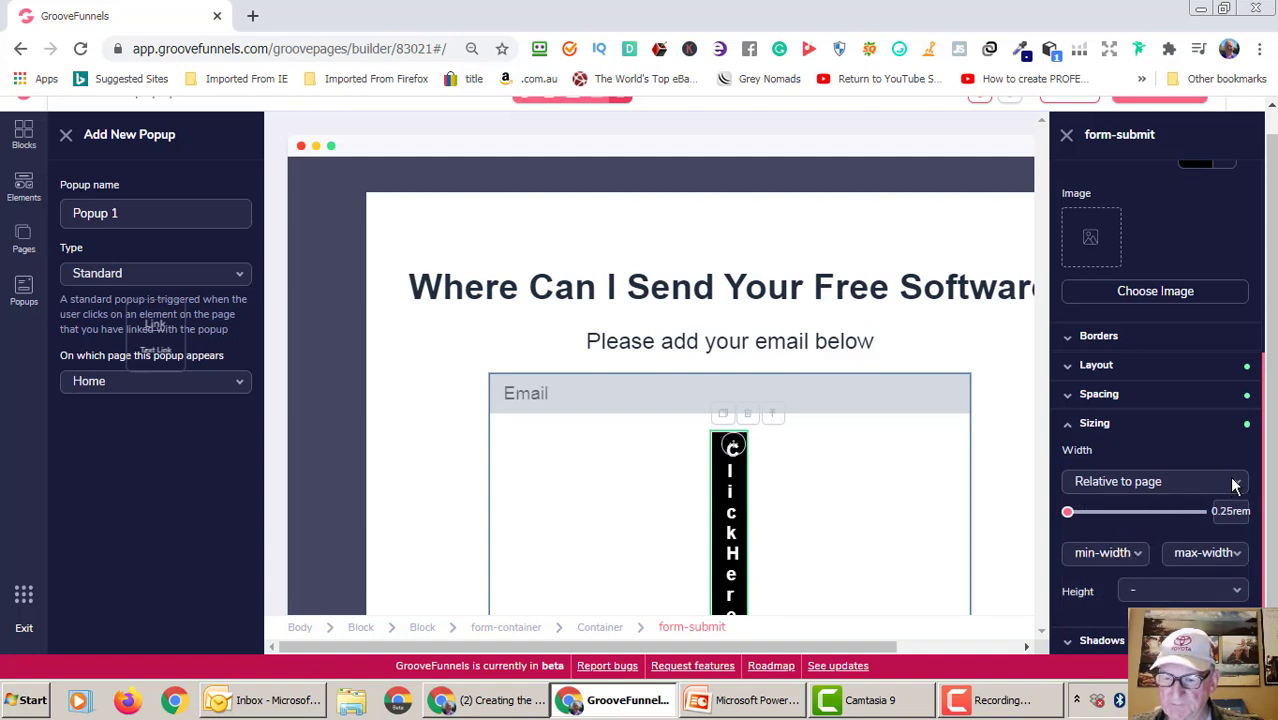
pyautogui.click(1201, 511)
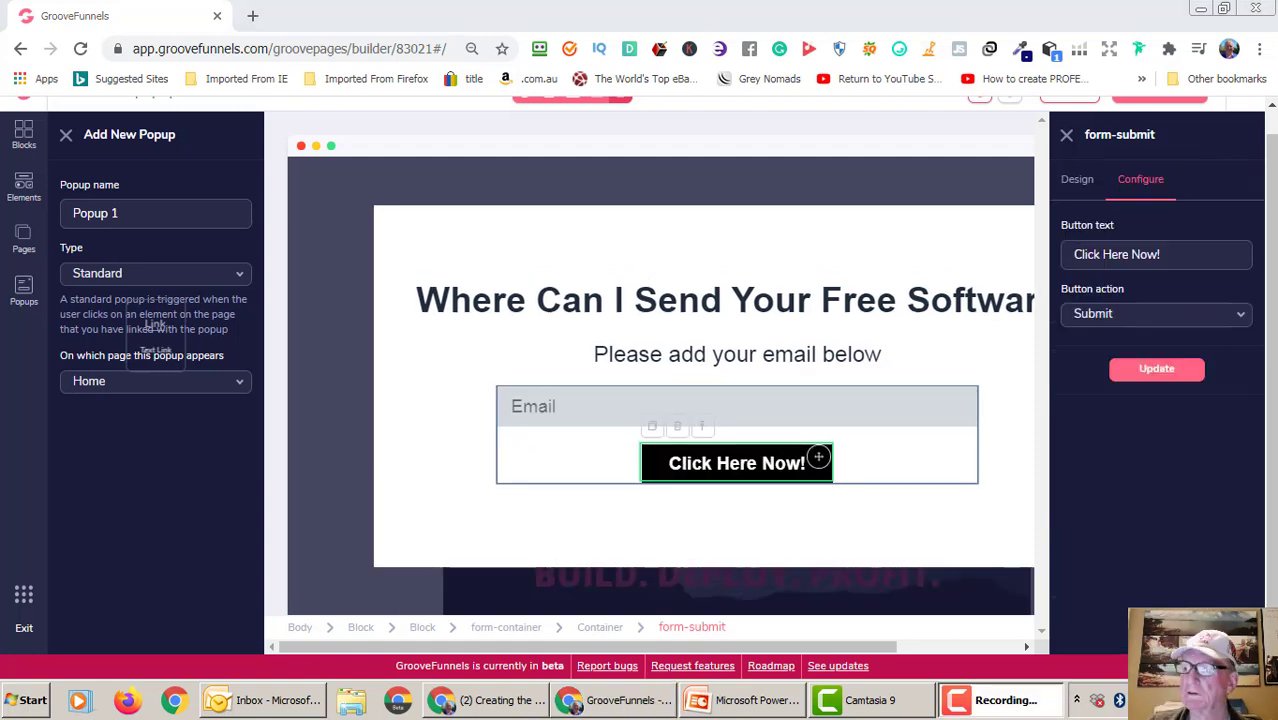
# Apply the popup button's configuration, then save the popup and return to the page.
pyautogui.click(1182, 370)
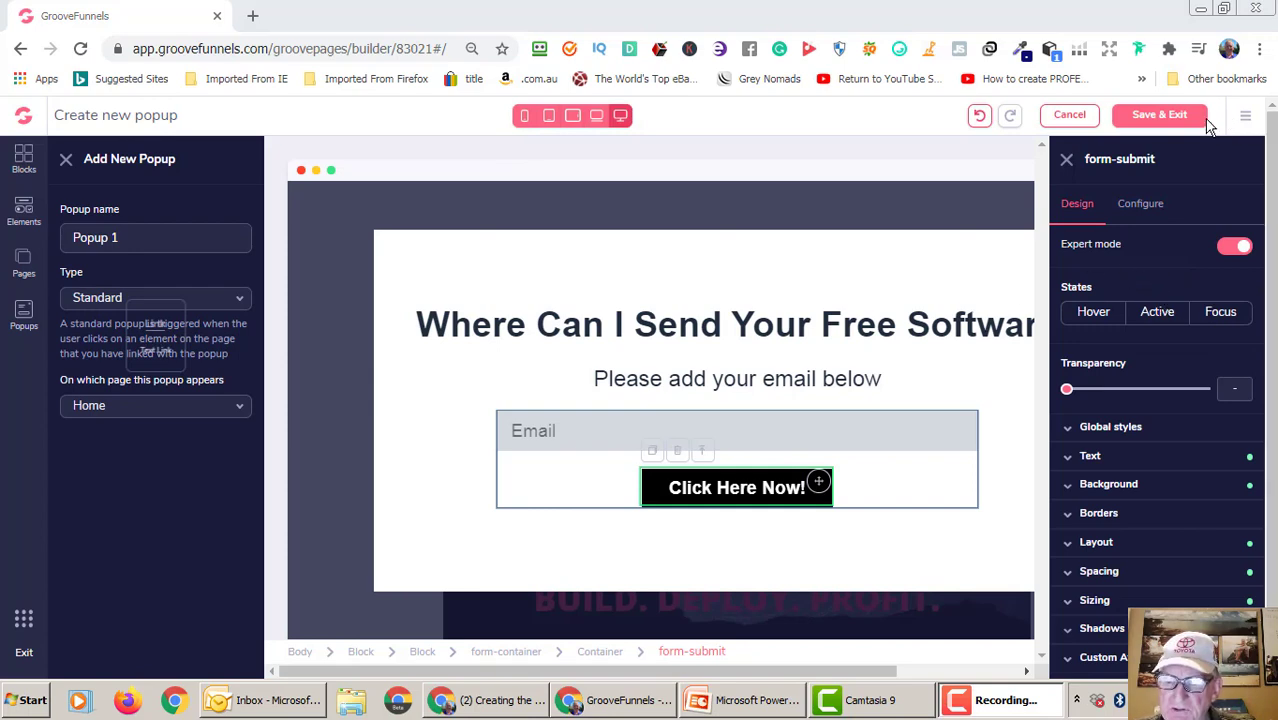
pyautogui.click(1165, 116)
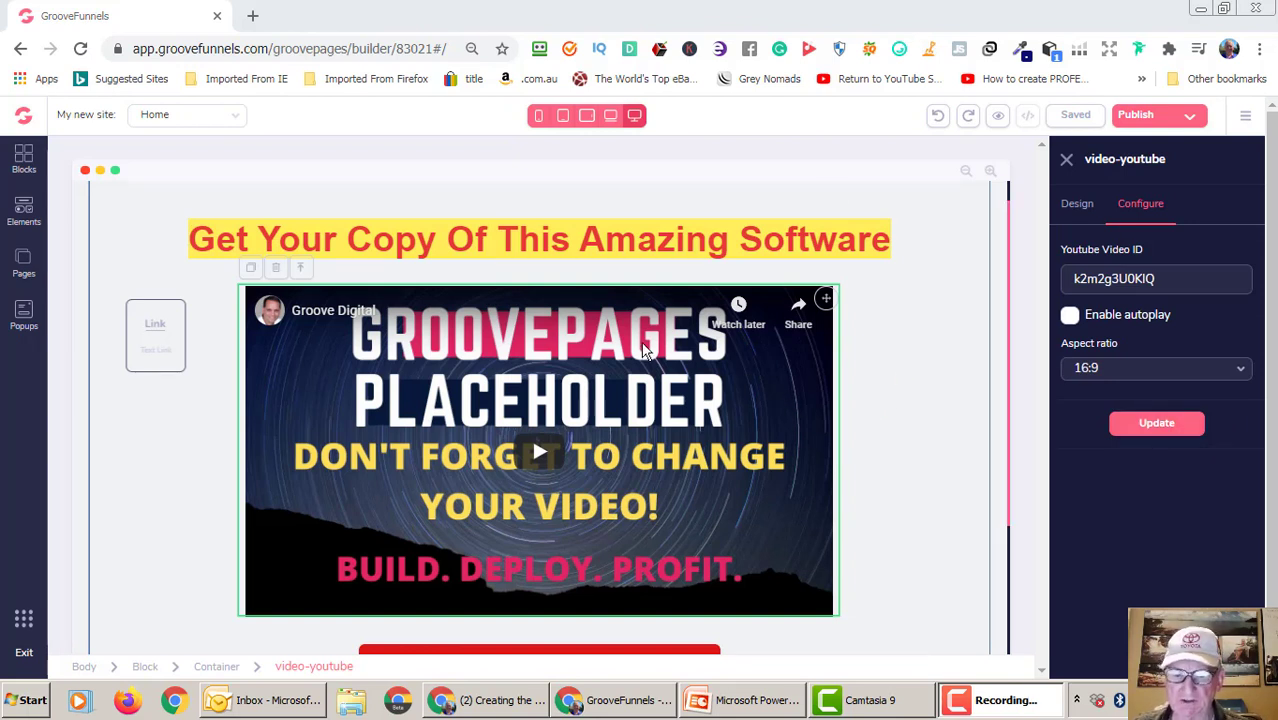
# Look over the page's video and button, and check the YouTube video's configuration settings.
pyautogui.click(773, 382)
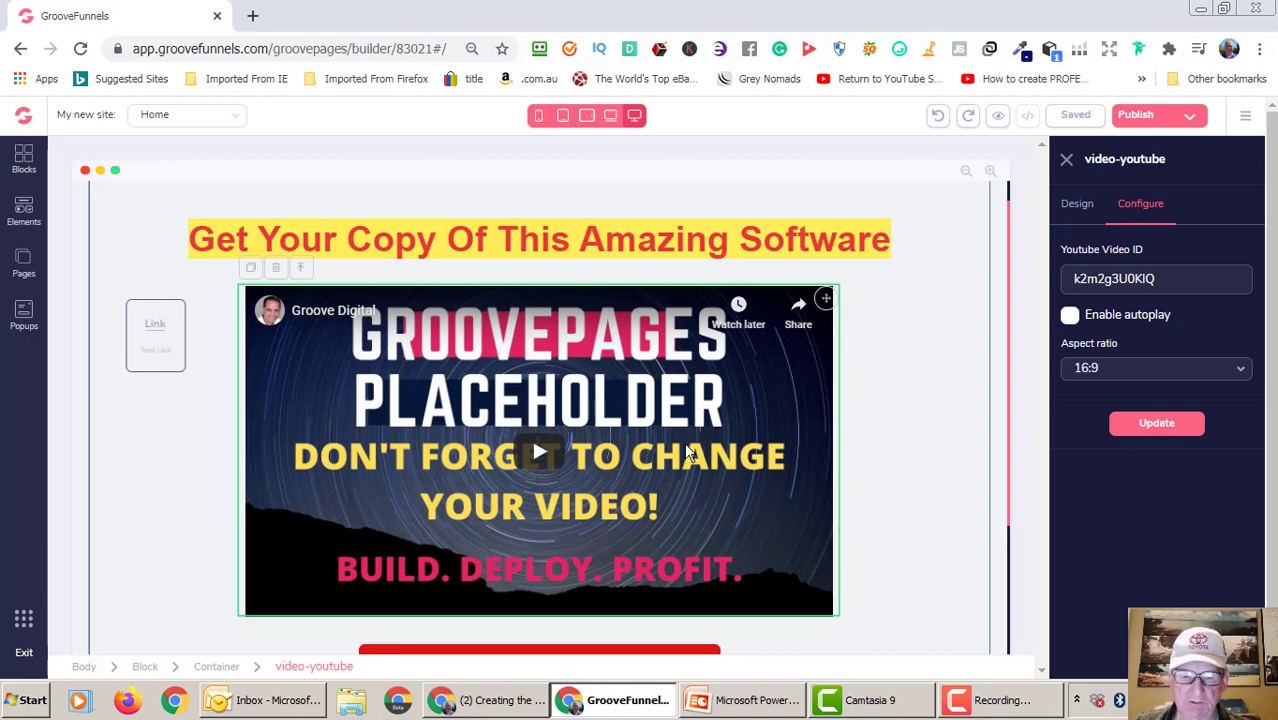
pyautogui.scroll(-2, 759, 431)
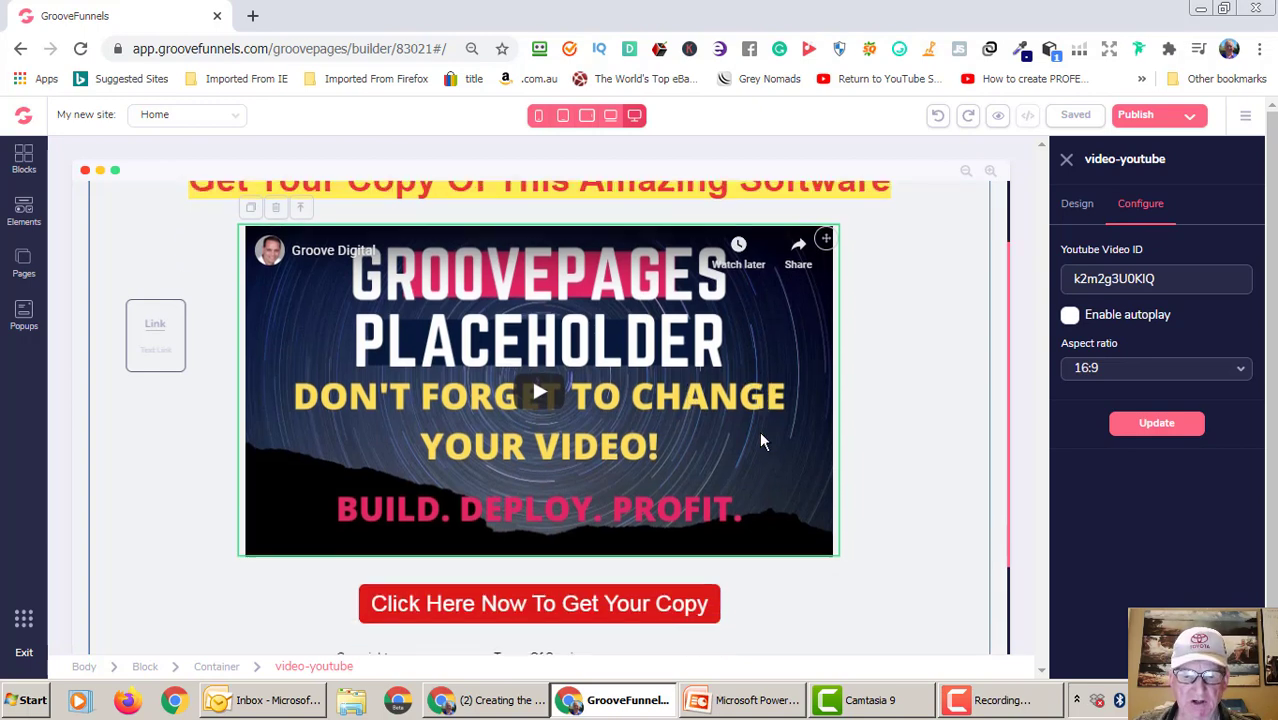
pyautogui.scroll(1, 761, 430)
pyautogui.scroll(2, 761, 430)
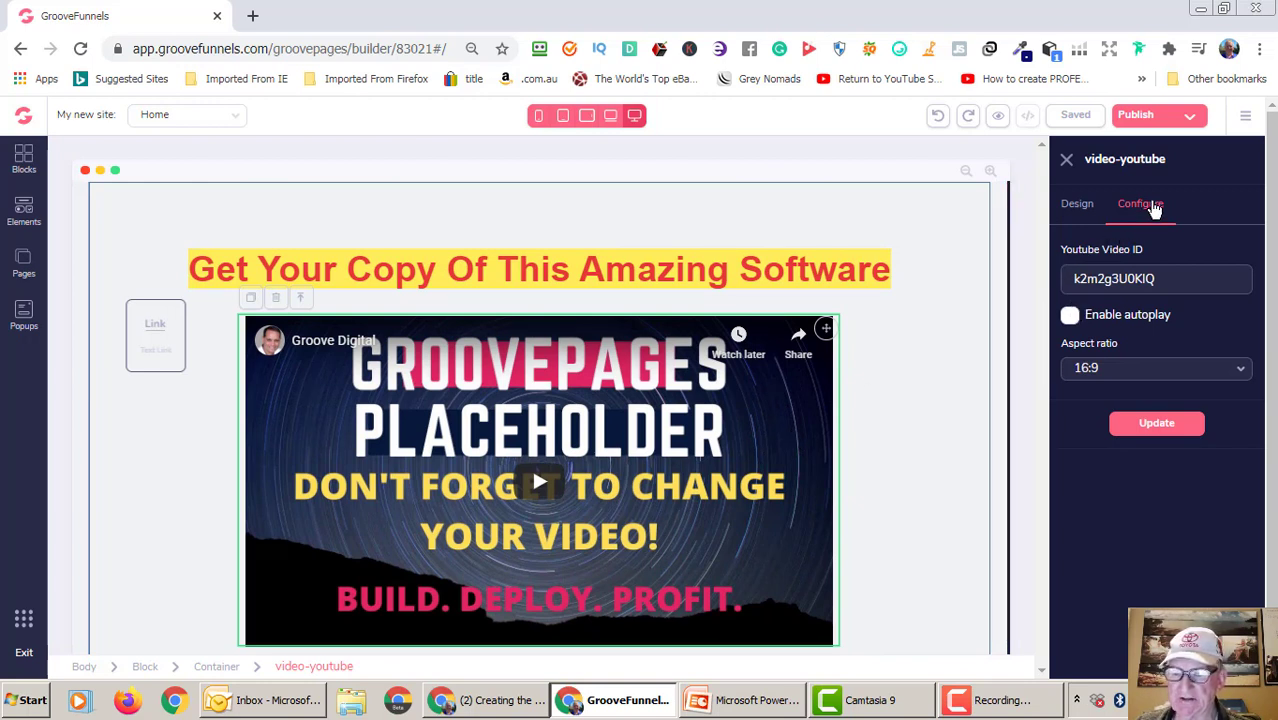
pyautogui.click(1076, 205)
pyautogui.click(1141, 206)
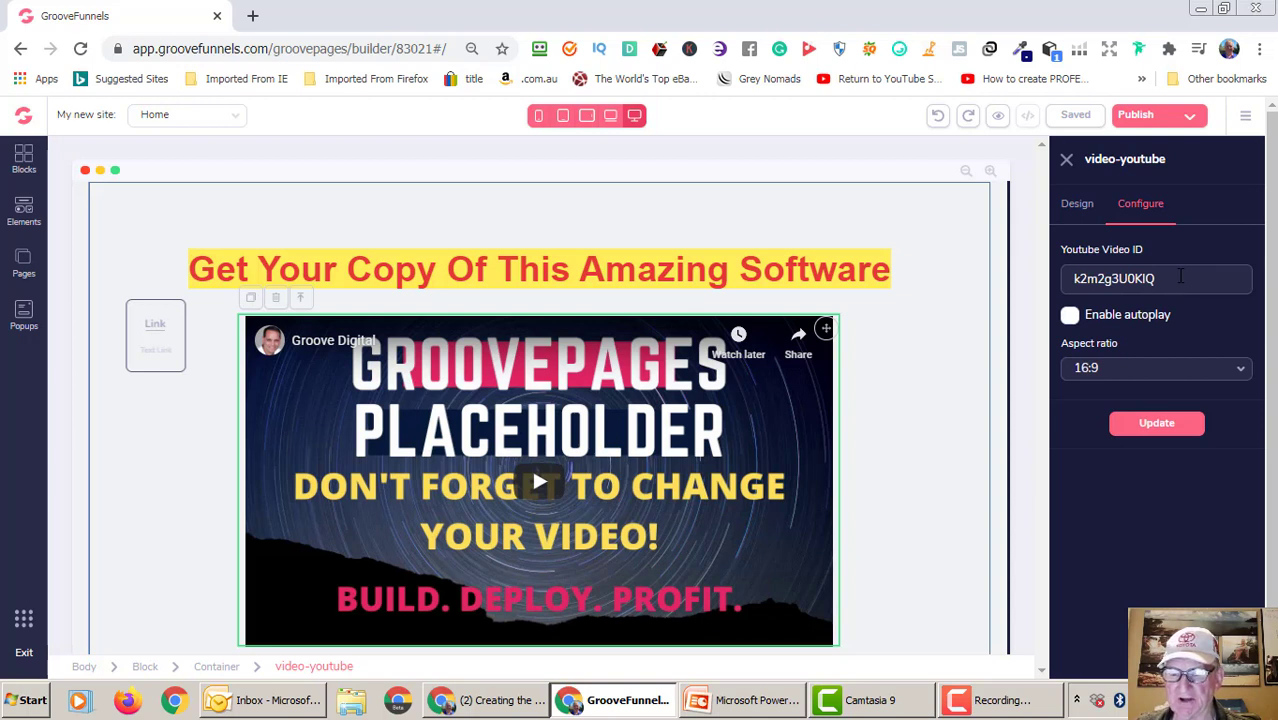
# Apply the YouTube video's configuration.
pyautogui.click(1159, 425)
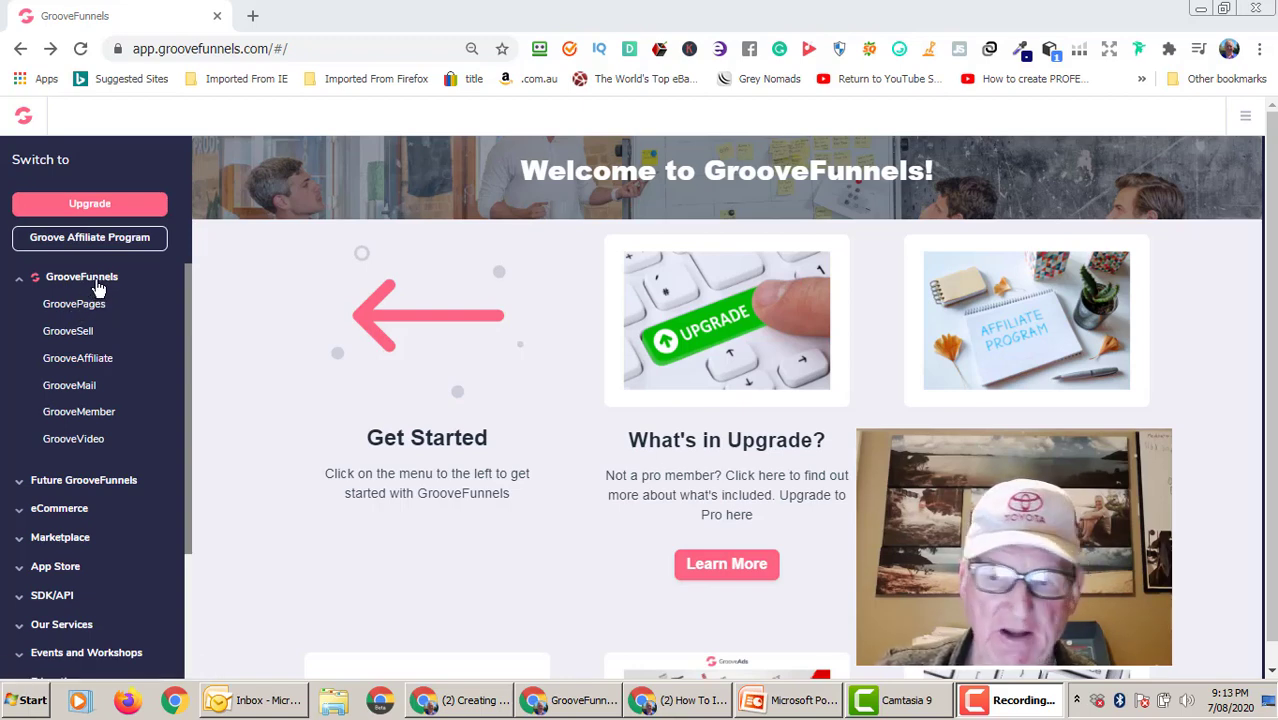
# Look through the integration types available for a new integration, check the fields Mailchimp requires, and exit the integrations without adding one.
pyautogui.click(1249, 118)
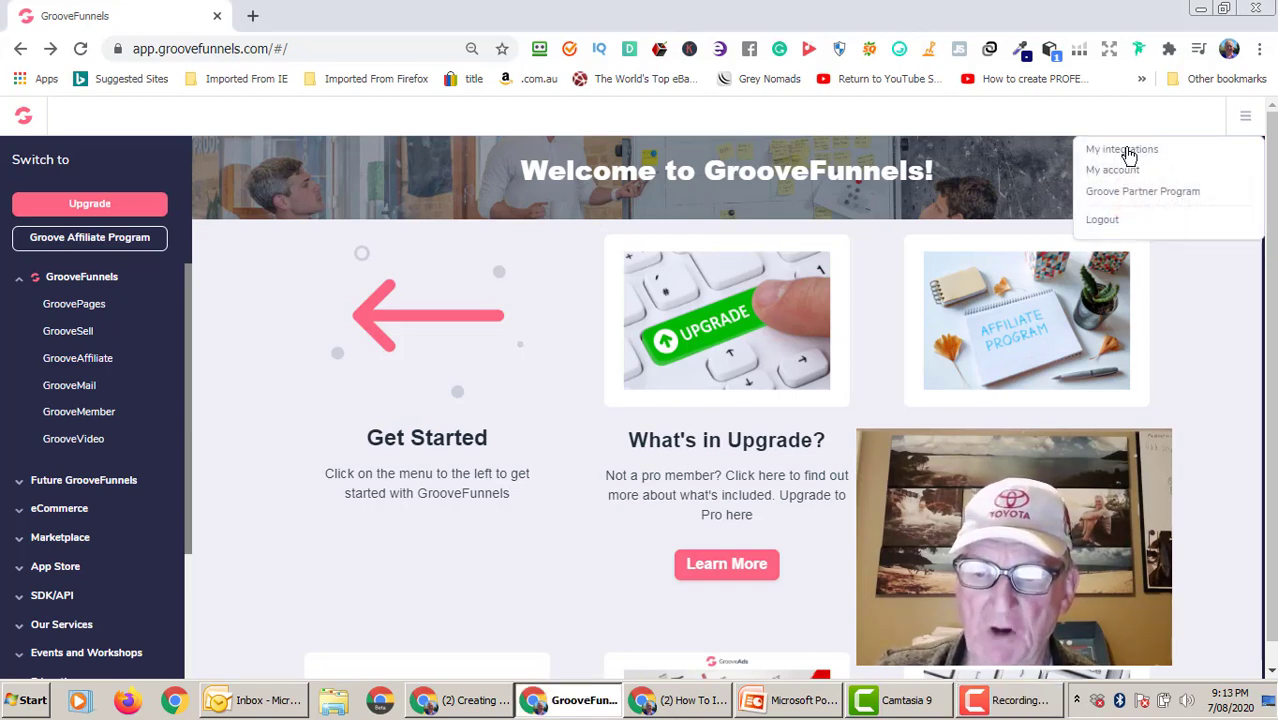
pyautogui.click(1126, 153)
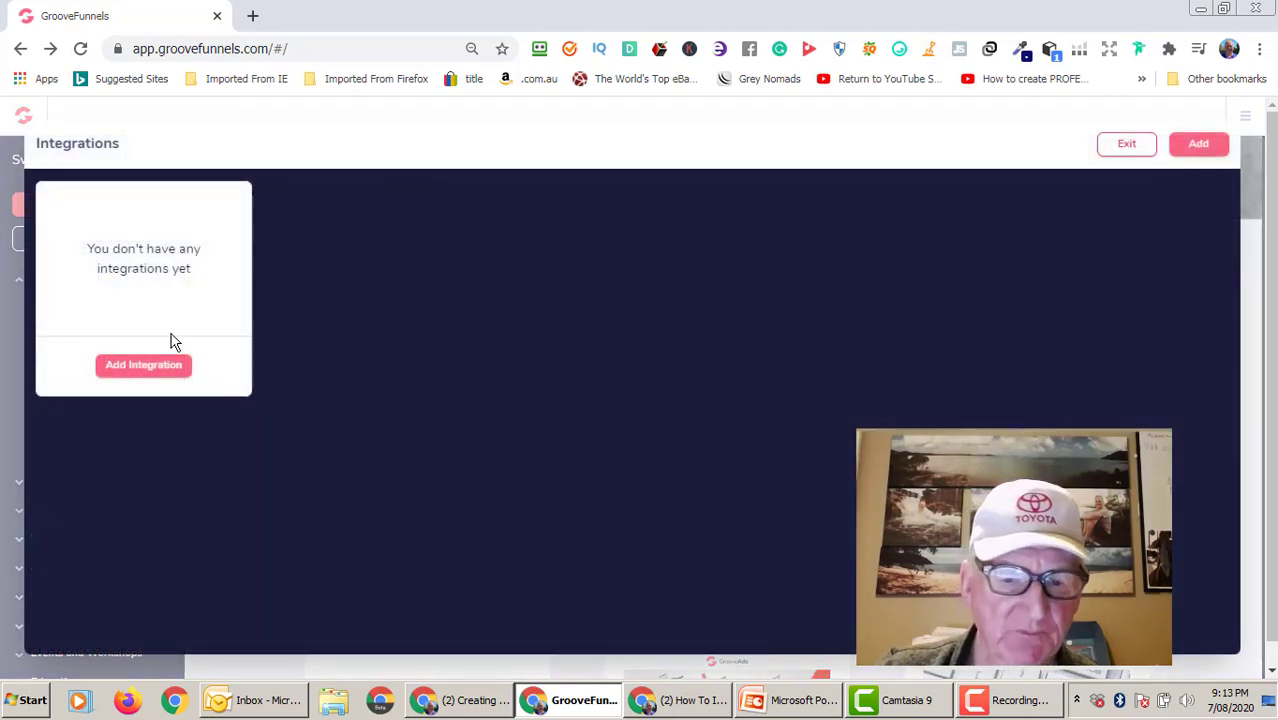
pyautogui.click(148, 368)
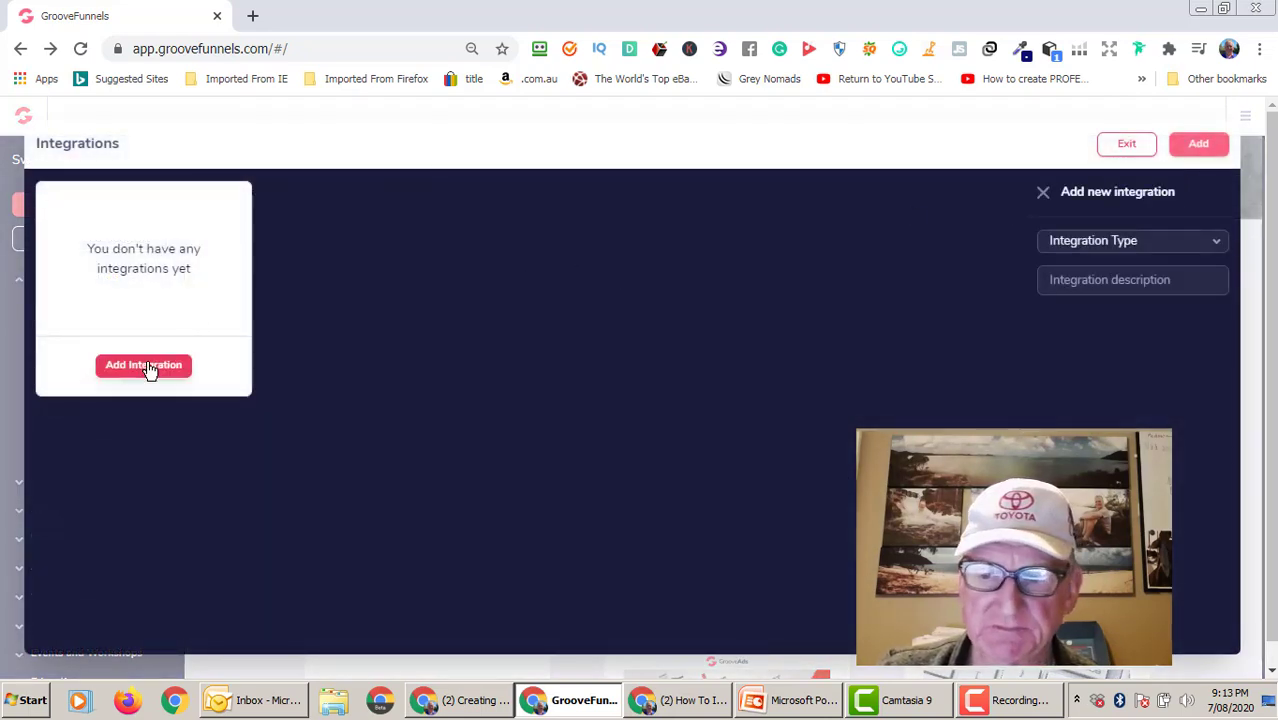
pyautogui.click(1215, 244)
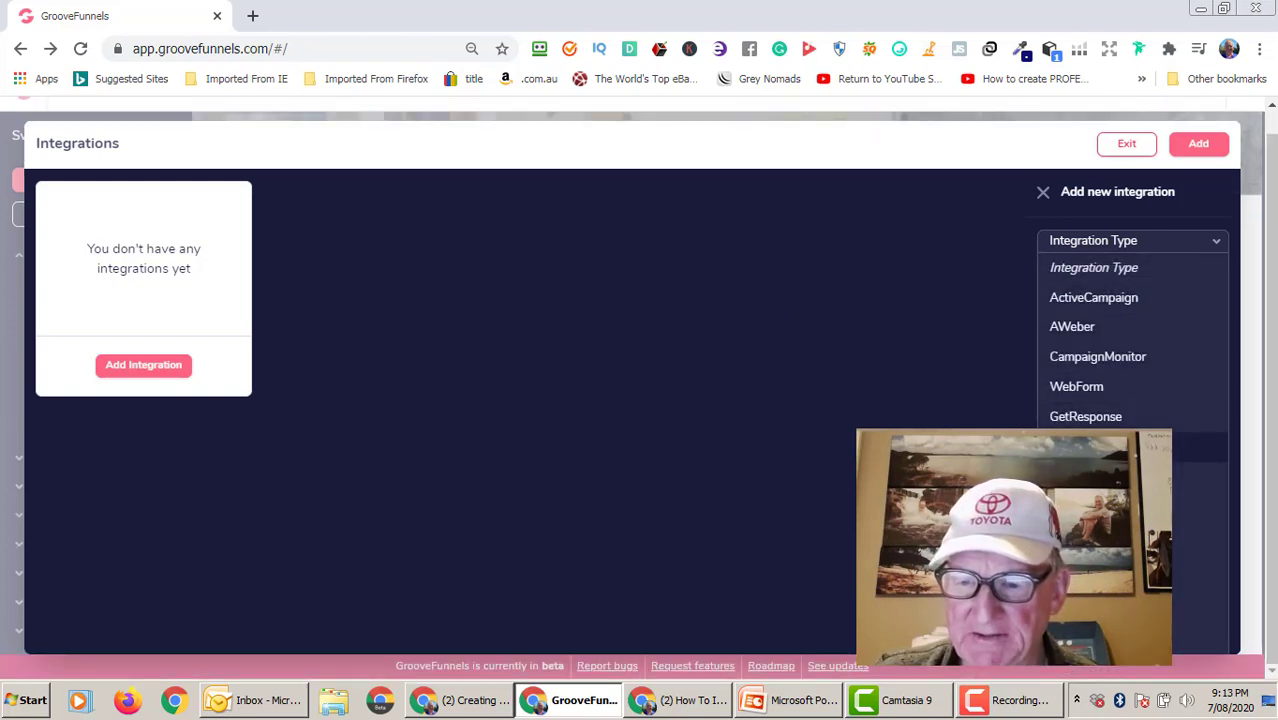
pyautogui.click(1100, 506)
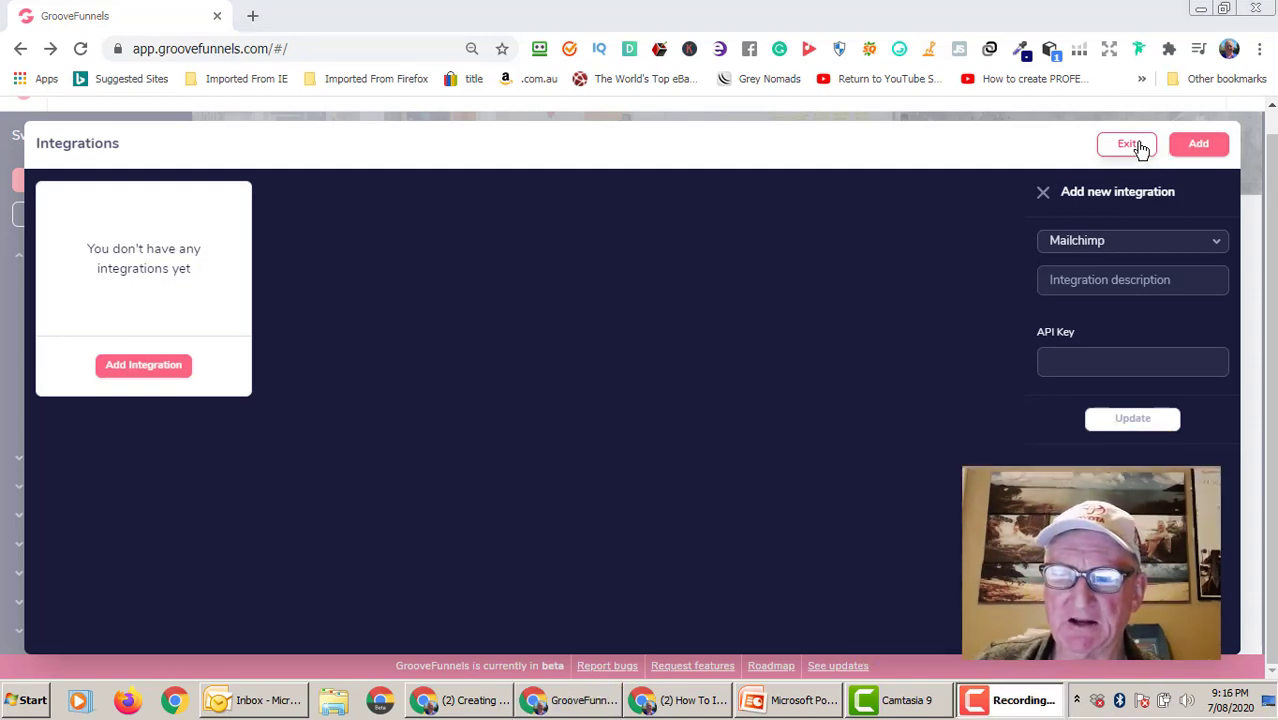
pyautogui.click(1148, 150)
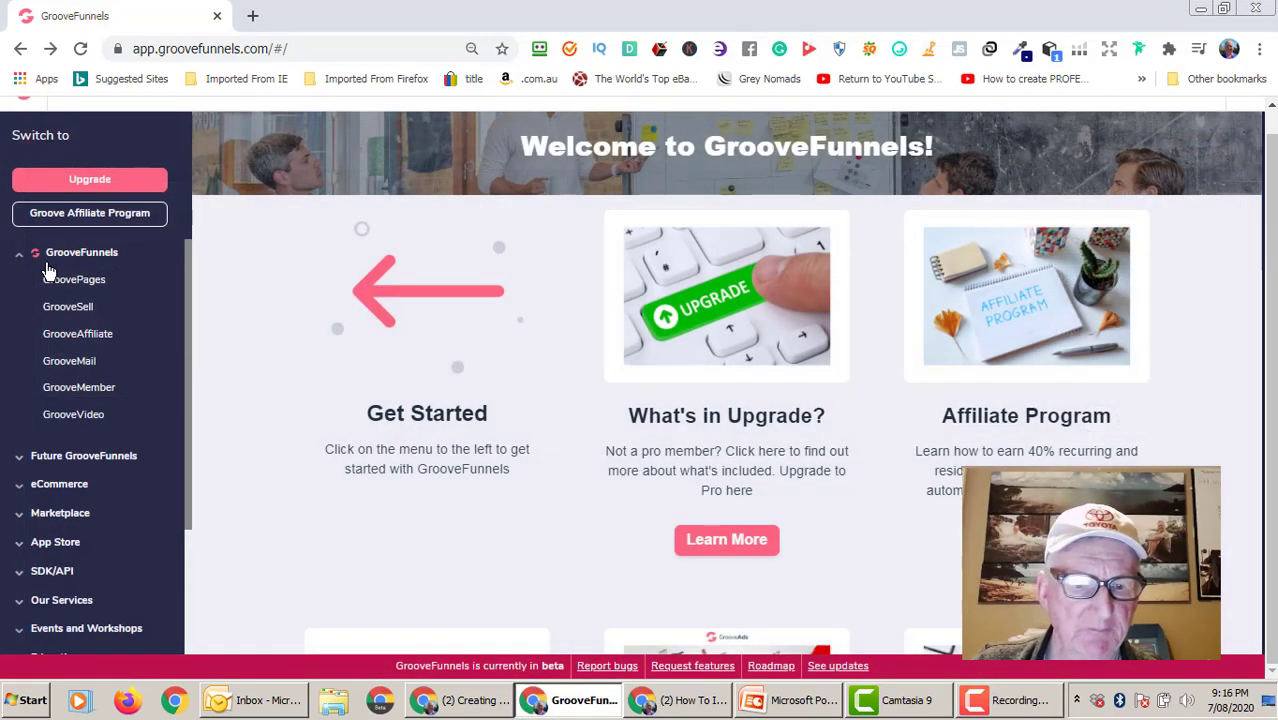
# Go to GroovePages and reopen "My new site" in the editor.
pyautogui.click(67, 284)
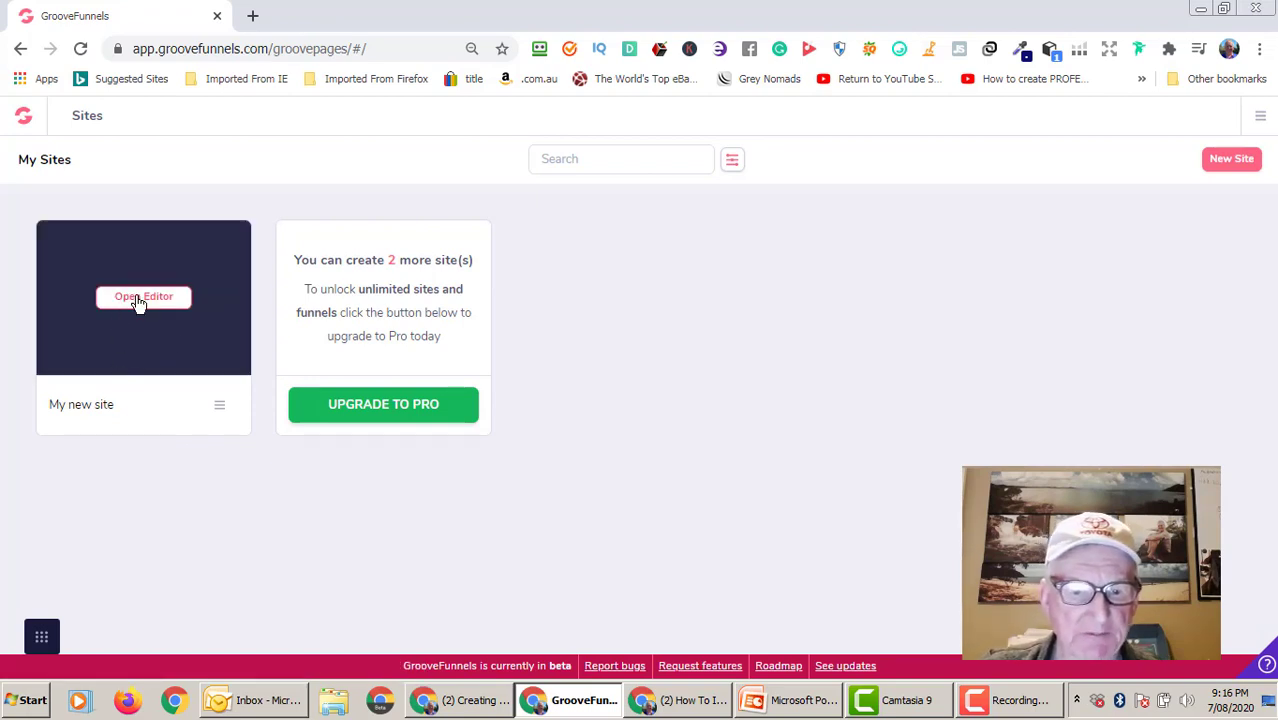
pyautogui.click(139, 302)
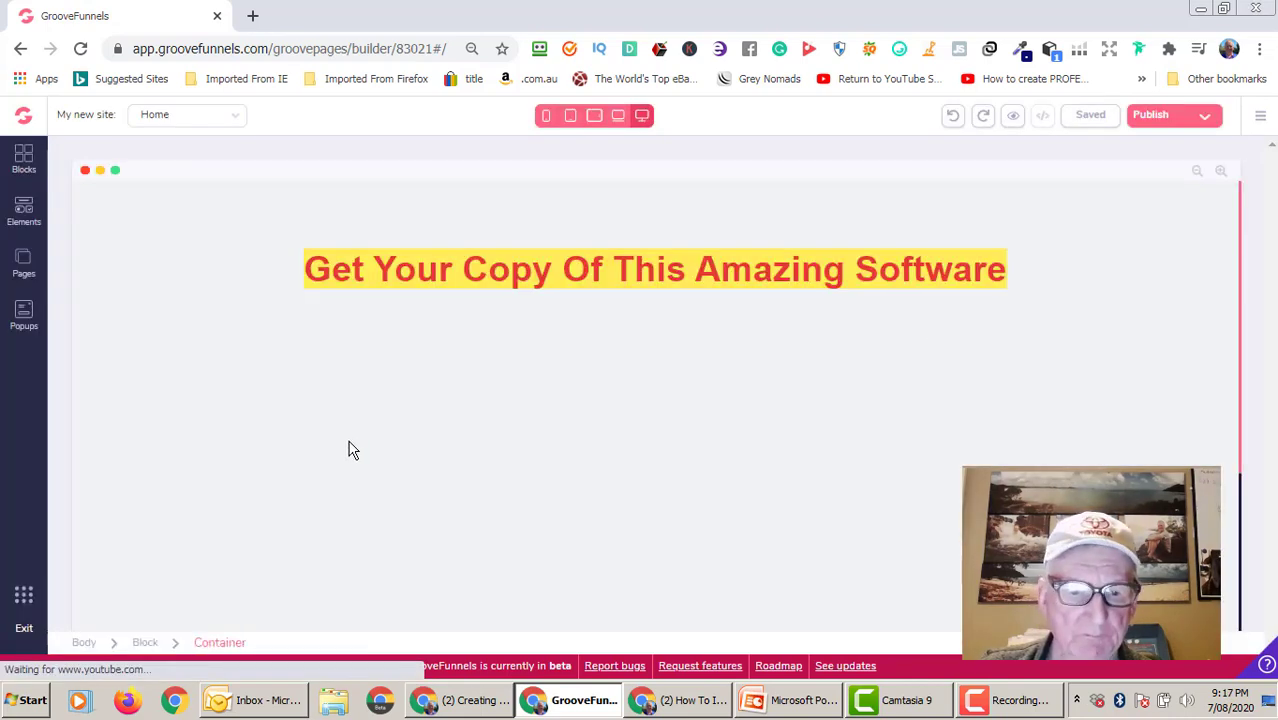
pyautogui.click(28, 316)
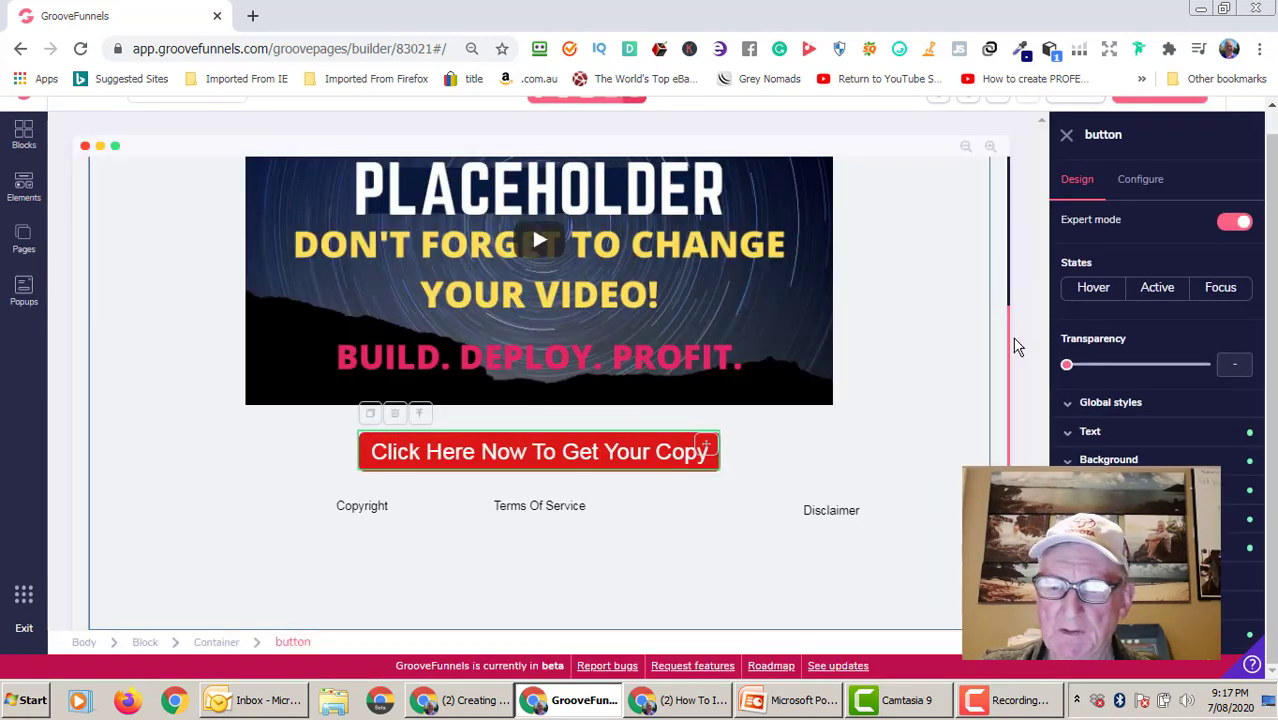
# Examine the link target options in the configuration of the red "Click Here Now To Get Your Copy" button, leaving the link unassigned.
pyautogui.click(1140, 180)
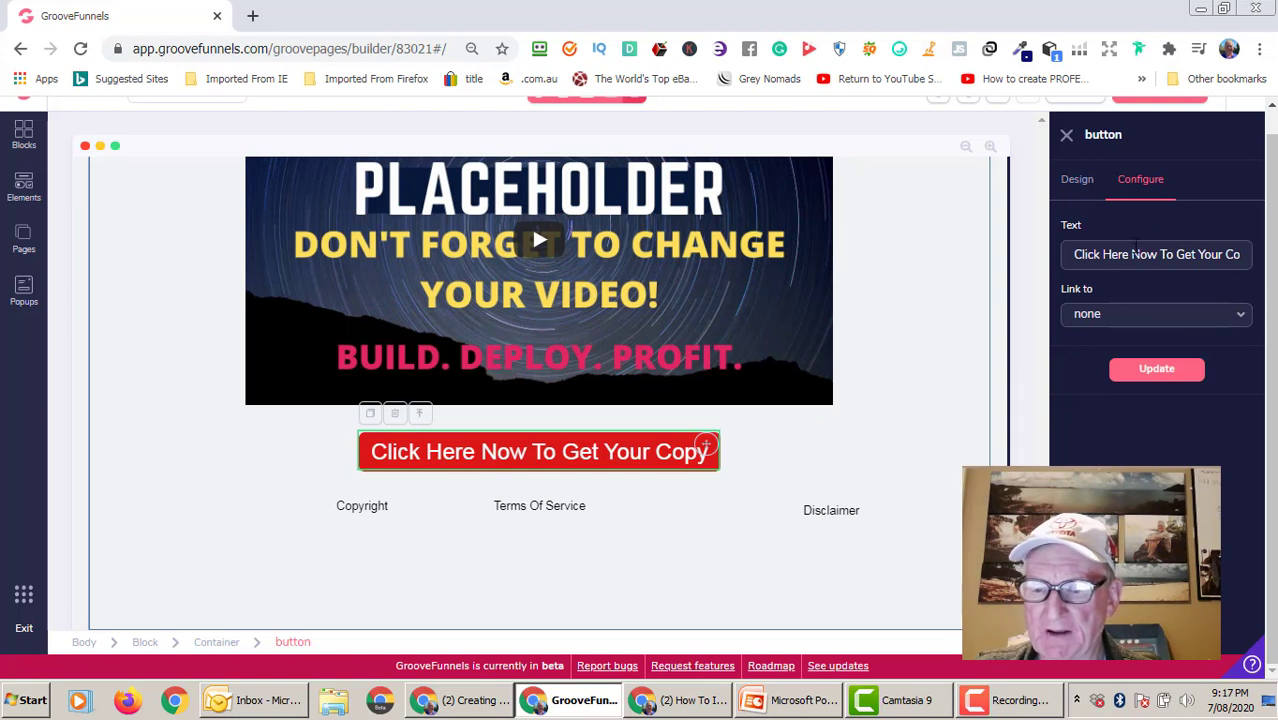
pyautogui.click(1156, 368)
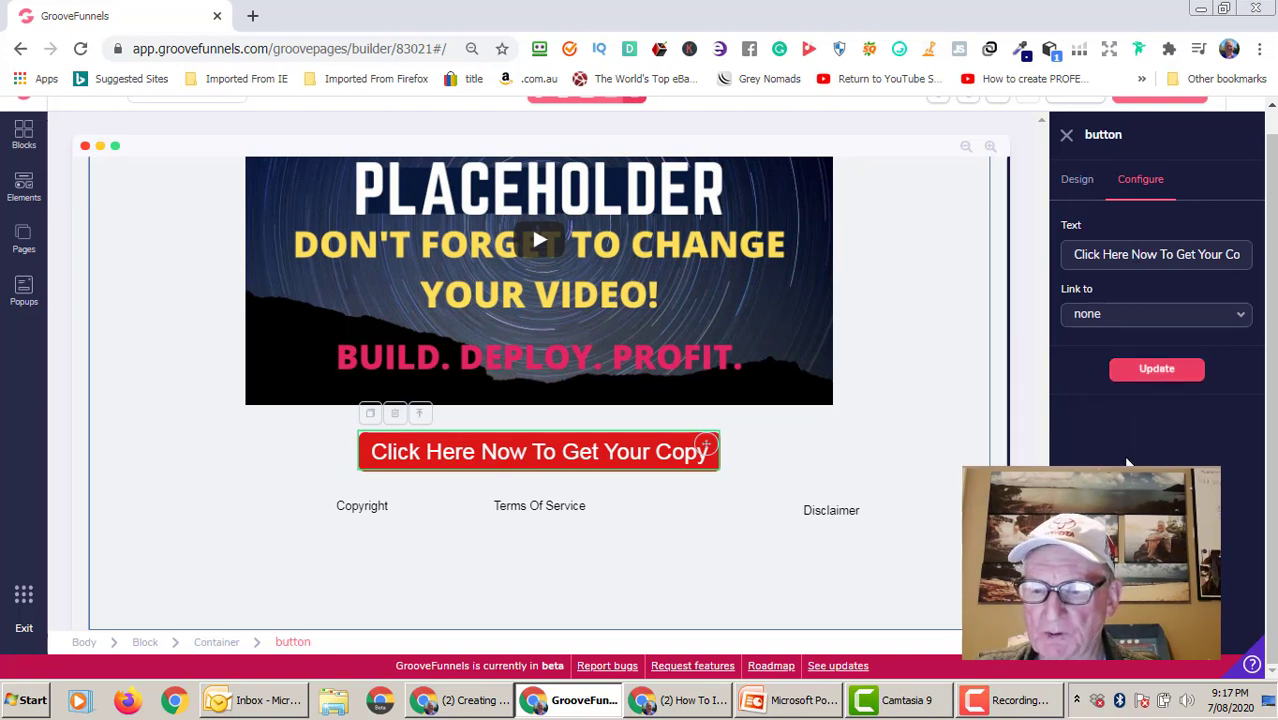
pyautogui.click(1241, 316)
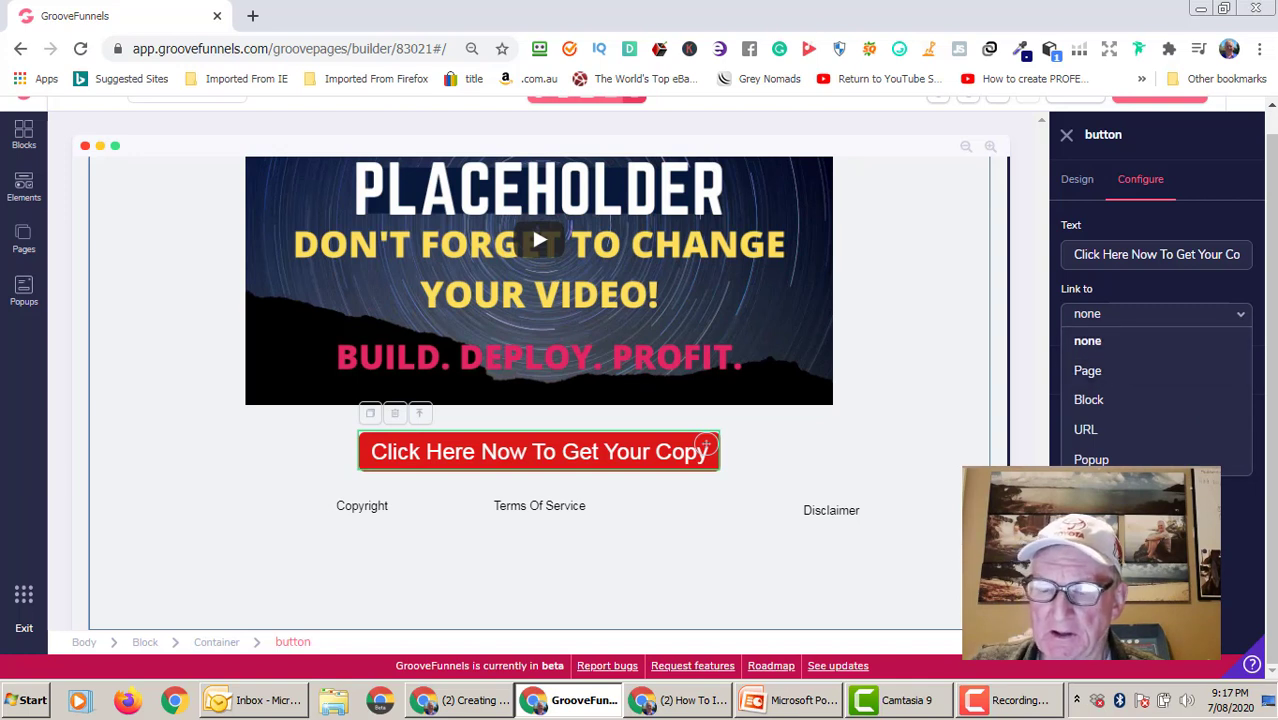
pyautogui.click(1150, 490)
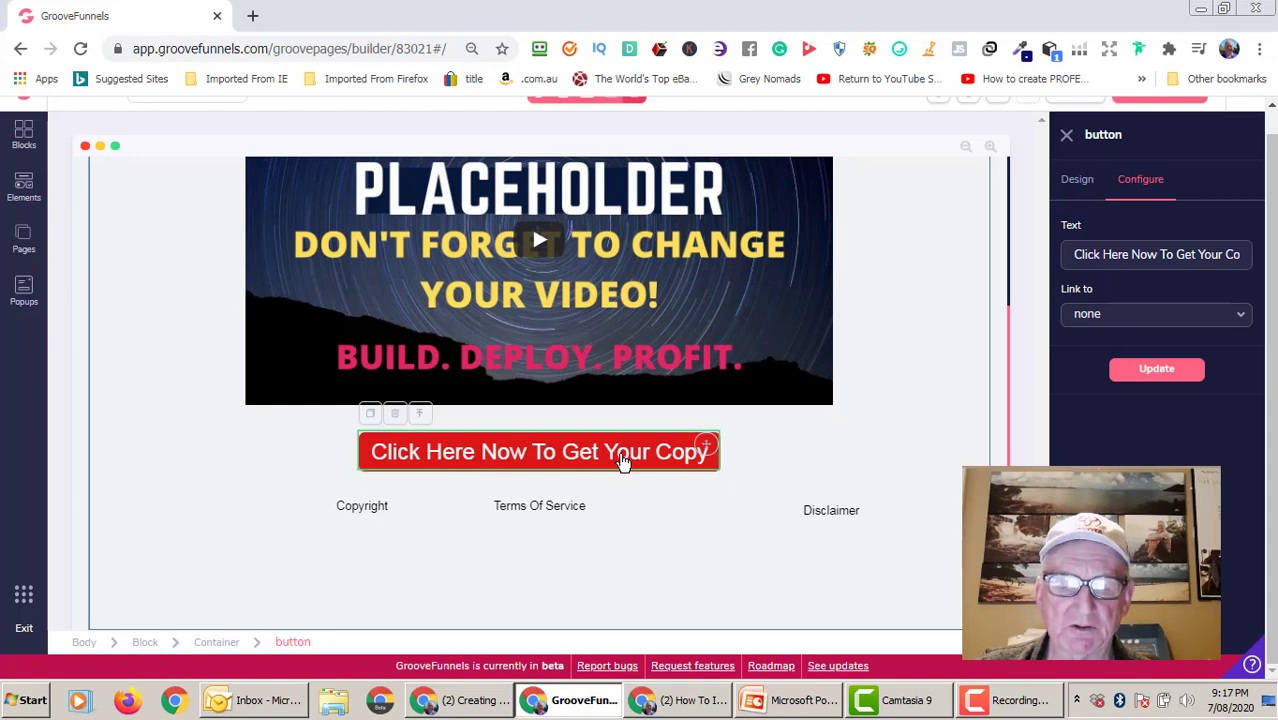
pyautogui.scroll(1, 625, 458)
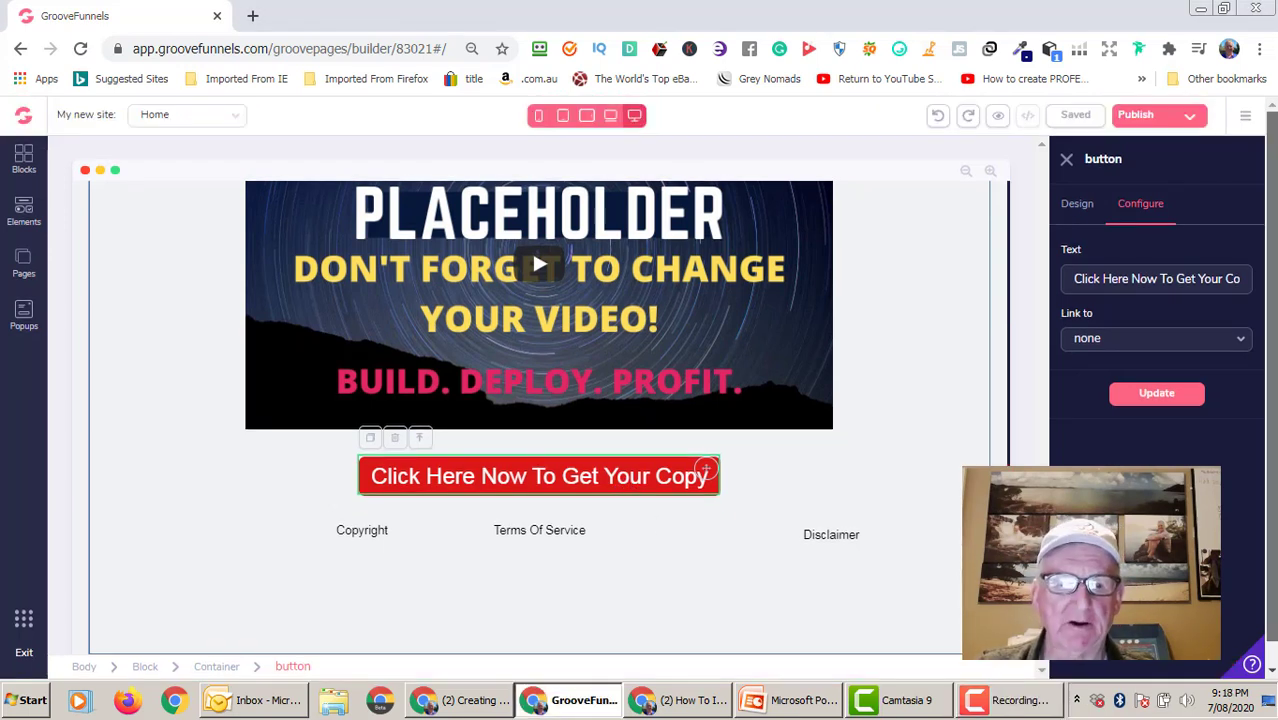